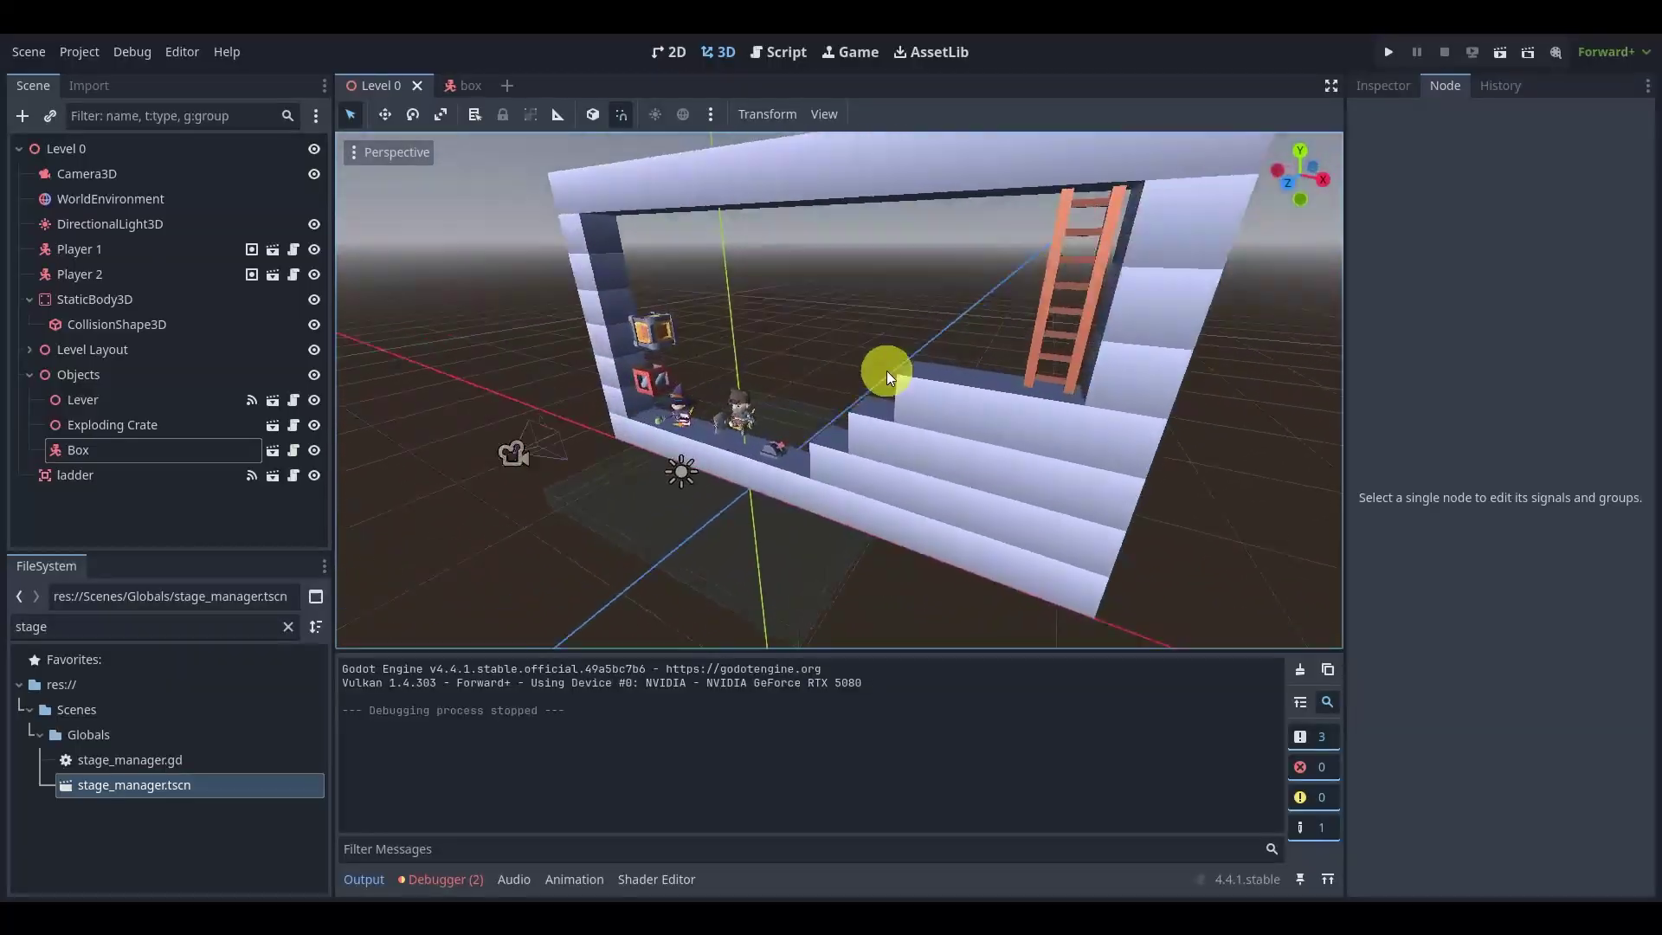
- Examine the StaticBody3D and its CollisionShape3D from several angles to see how the box sits against the level's wall frame
scroll(927, 416, down, 3)
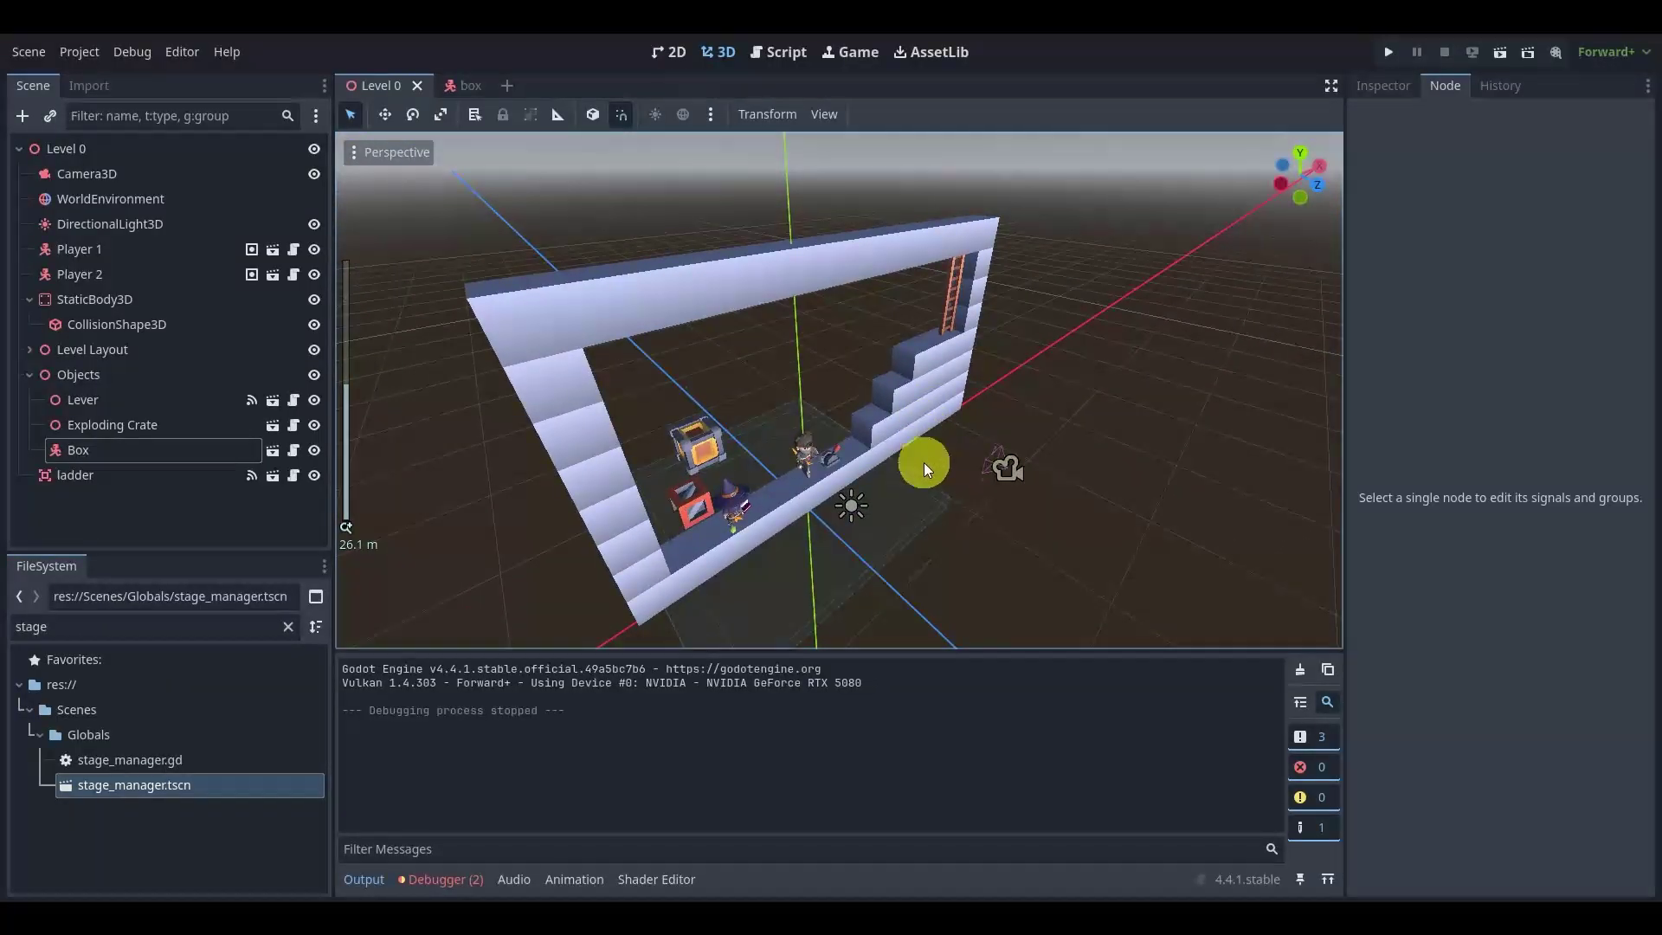
mouse_move(717, 464)
middle_down()
mouse_move(827, 476)
mouse_move(737, 464)
middle_up()
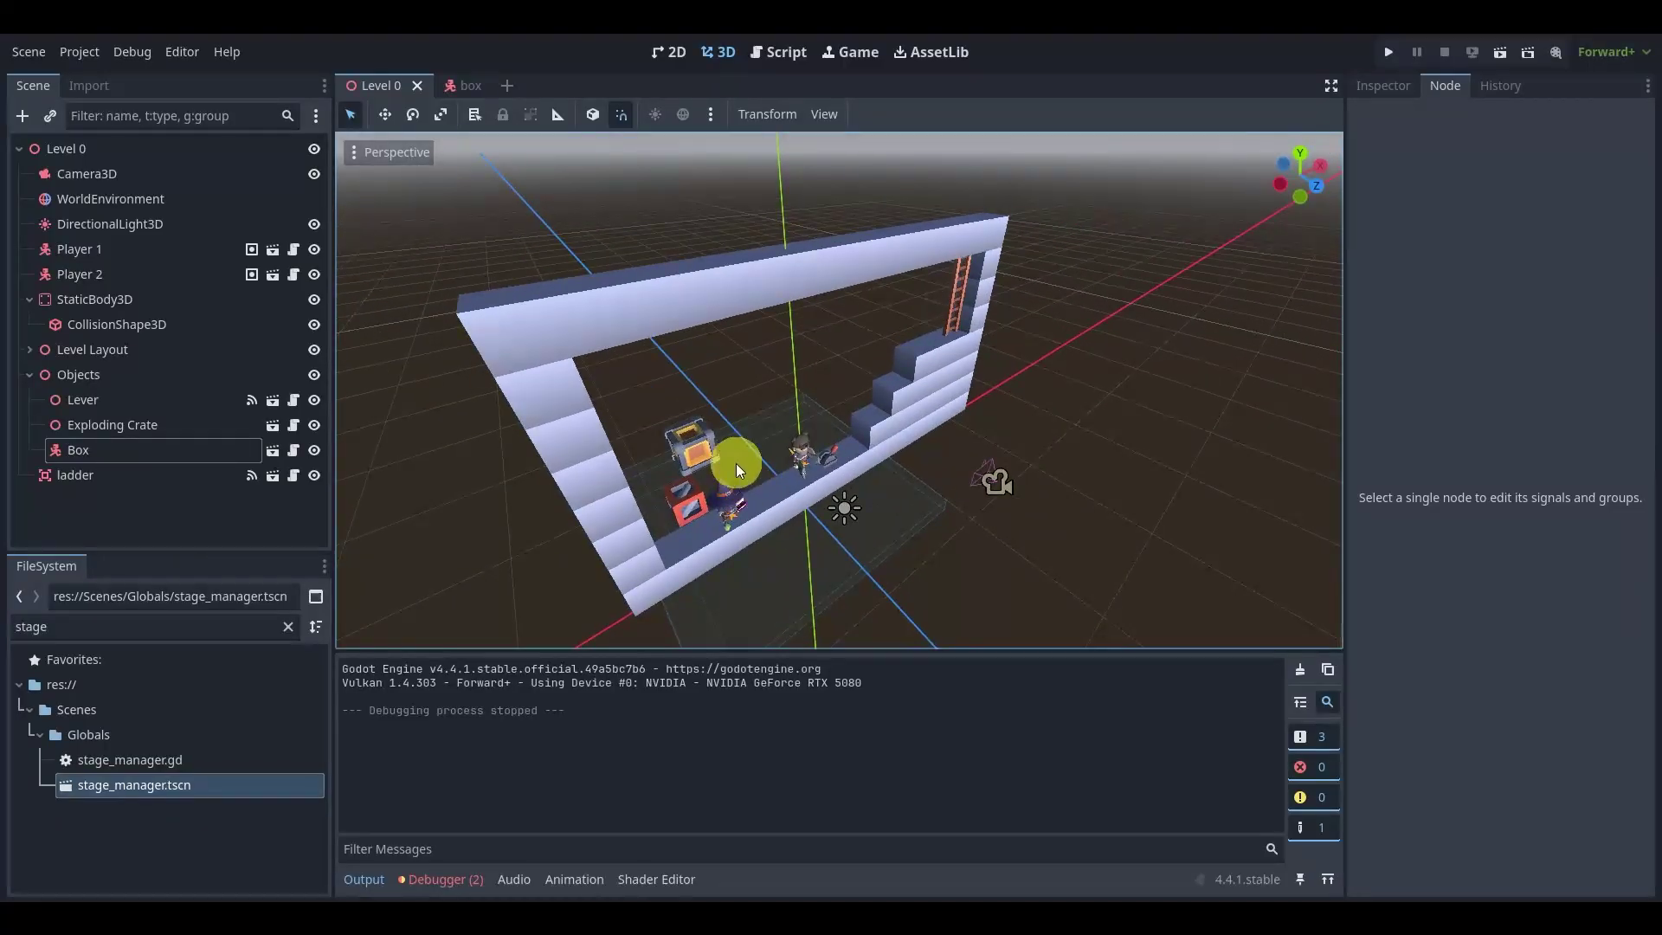
click(129, 308)
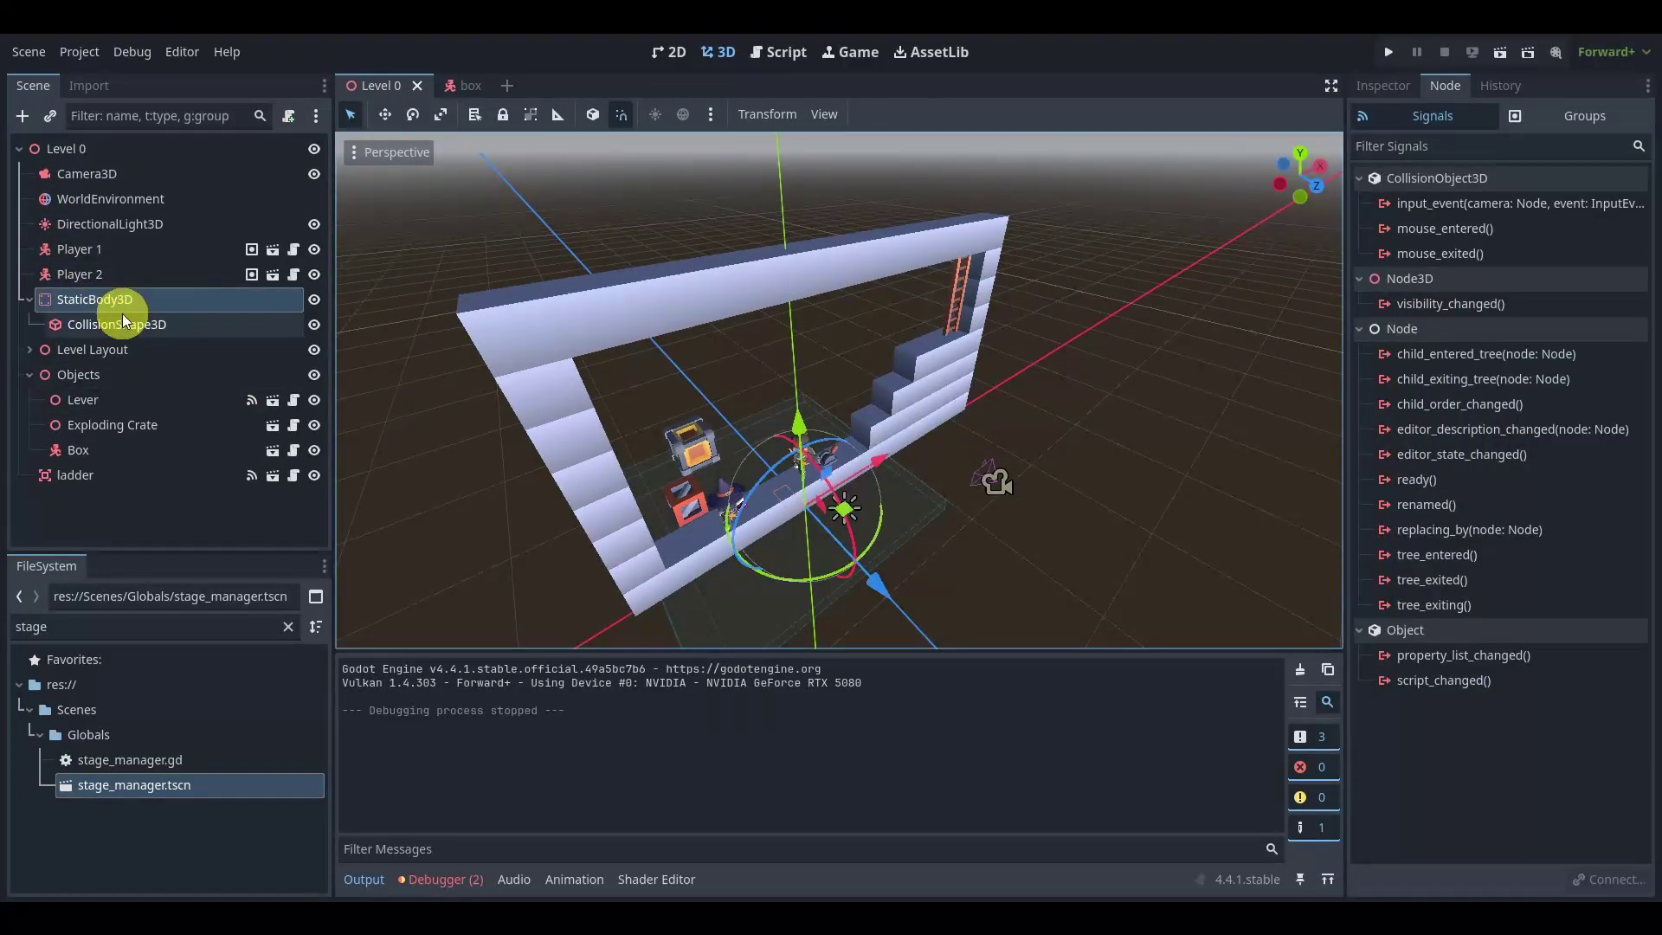
key(f)
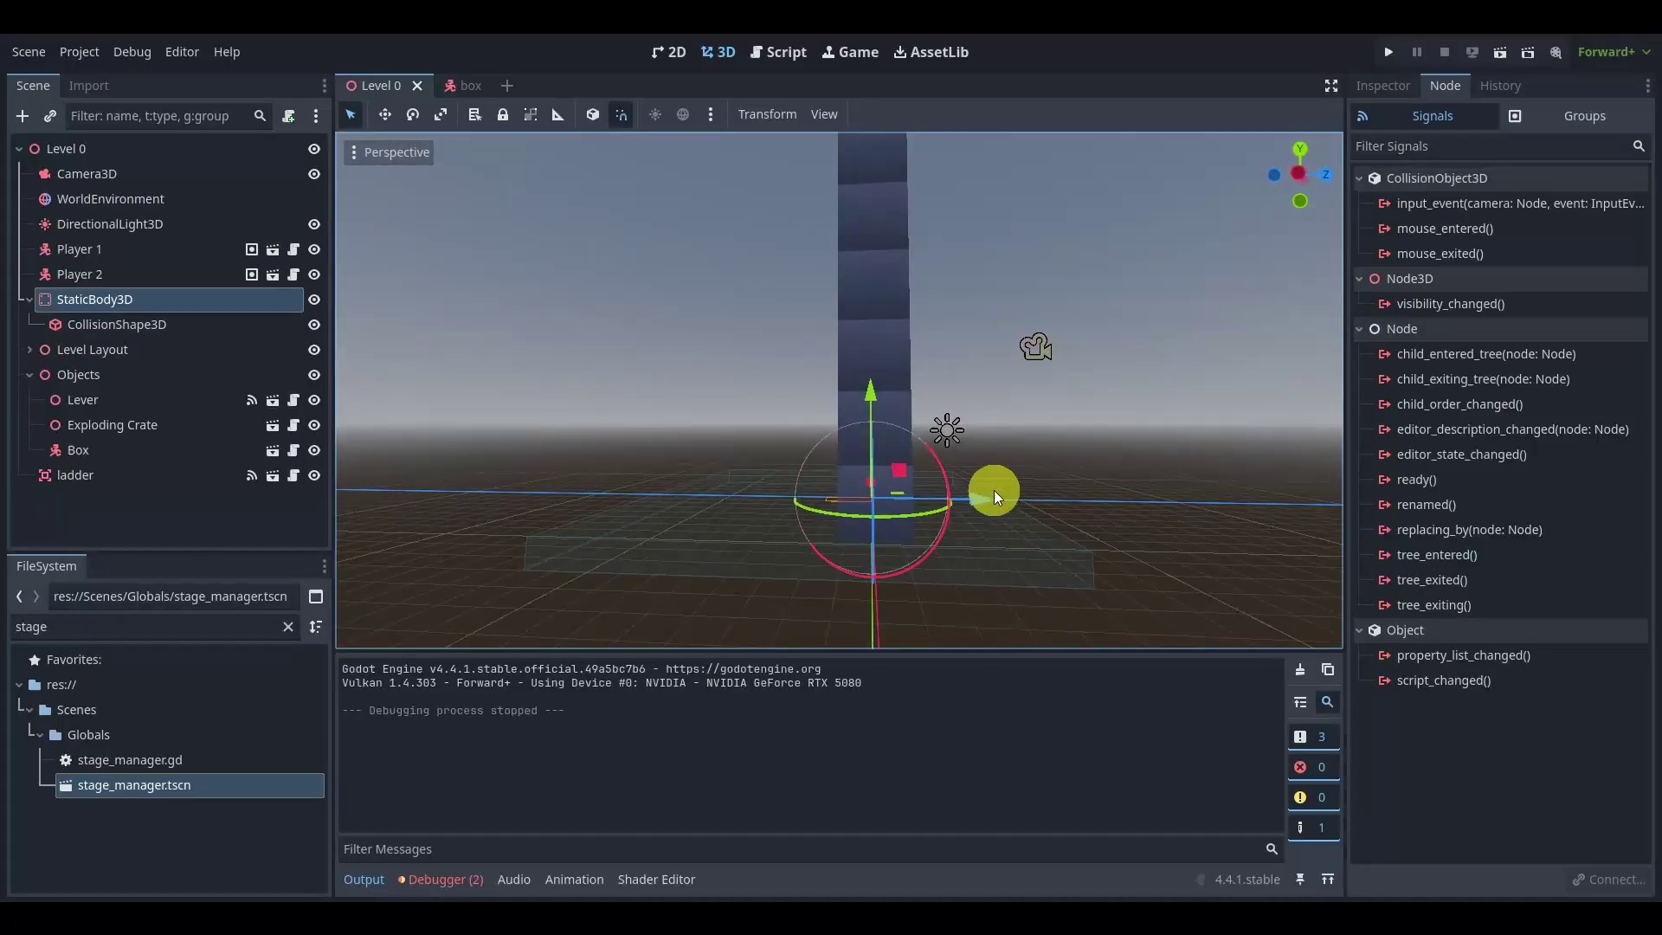
scroll(994, 490, down, 5)
click(1383, 84)
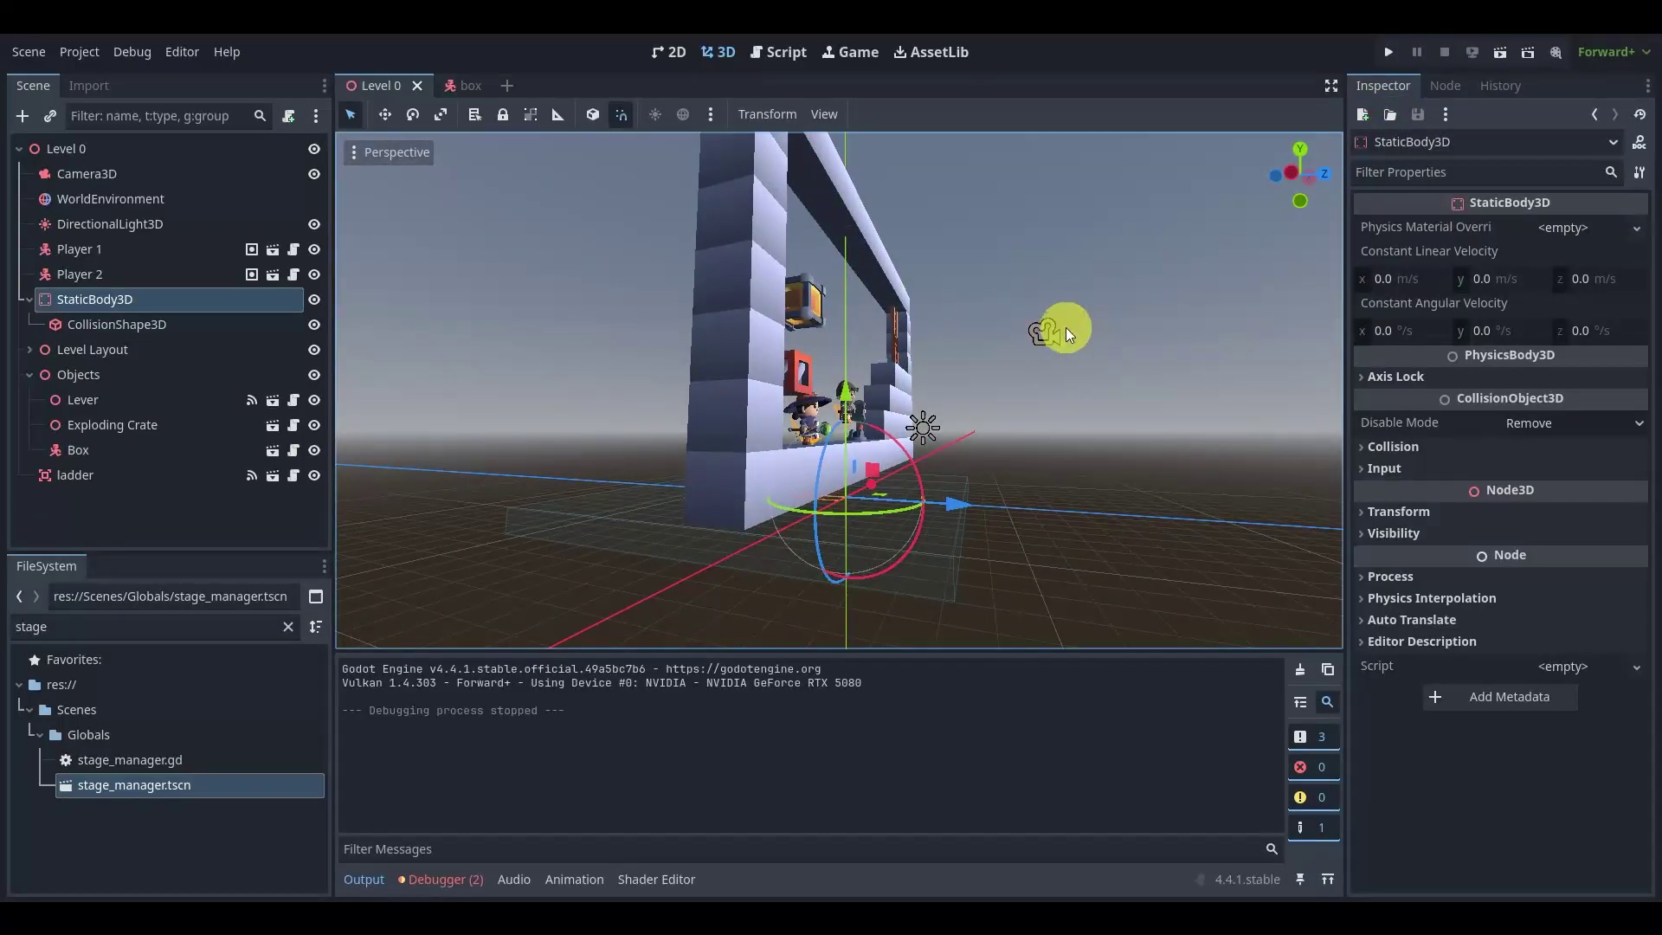
middle_drag(843, 468, 676, 467)
click(121, 324)
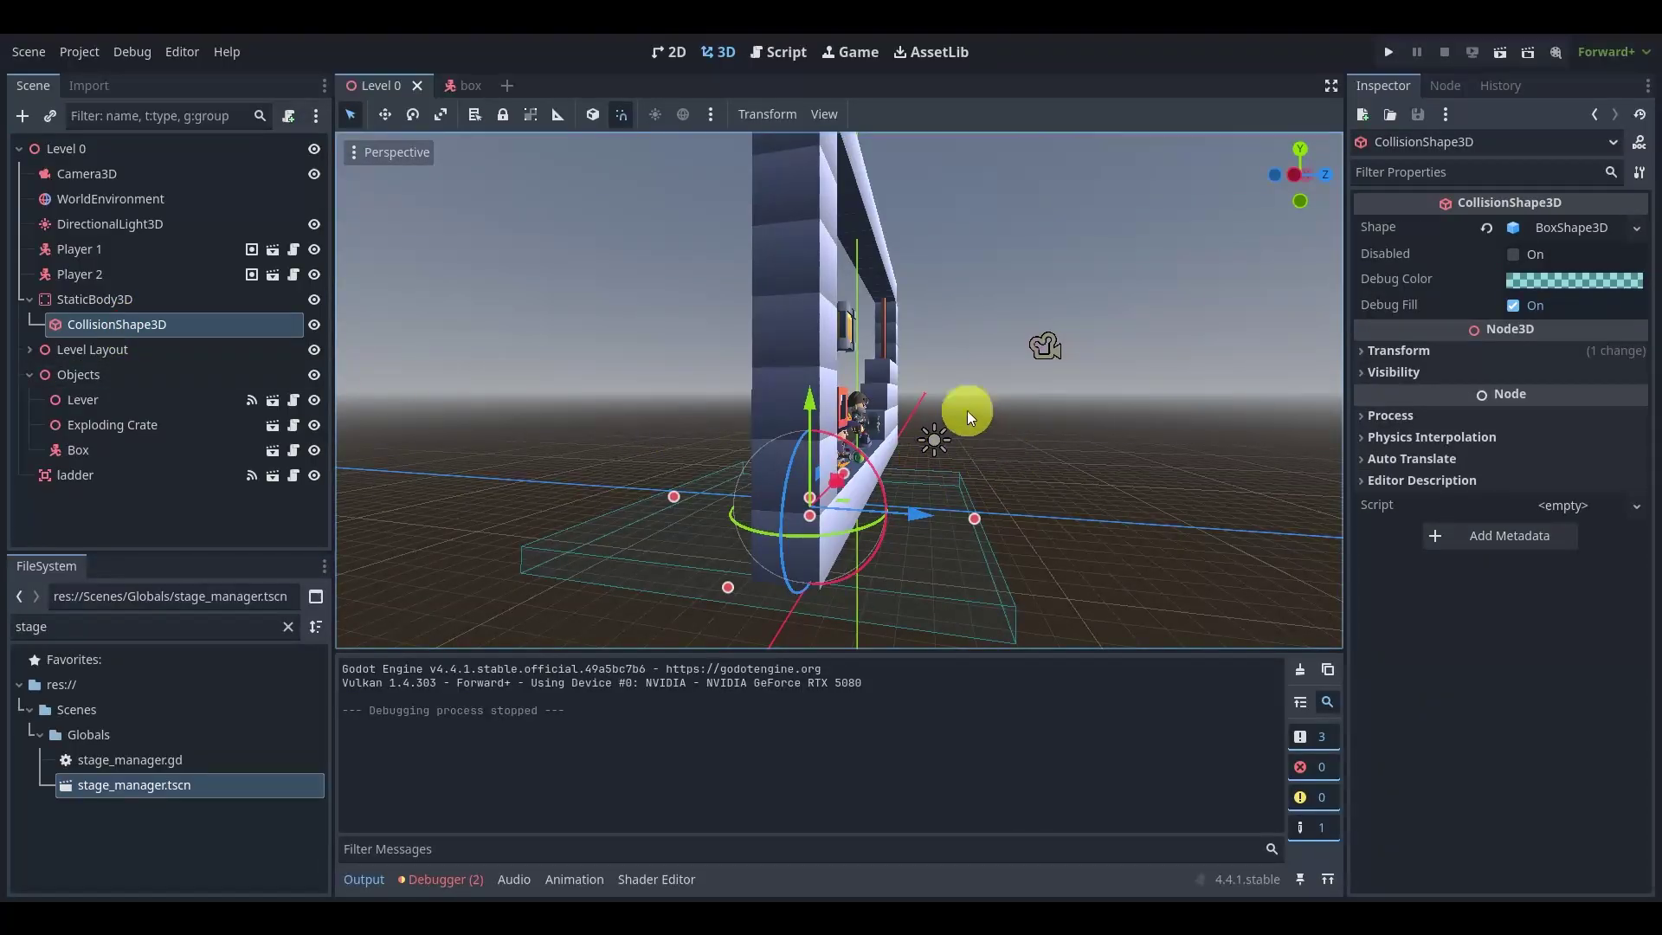
middle_drag(968, 411, 805, 363)
- Run the current scene and test walking and jumping with both characters around the lever and crates
click(1498, 53)
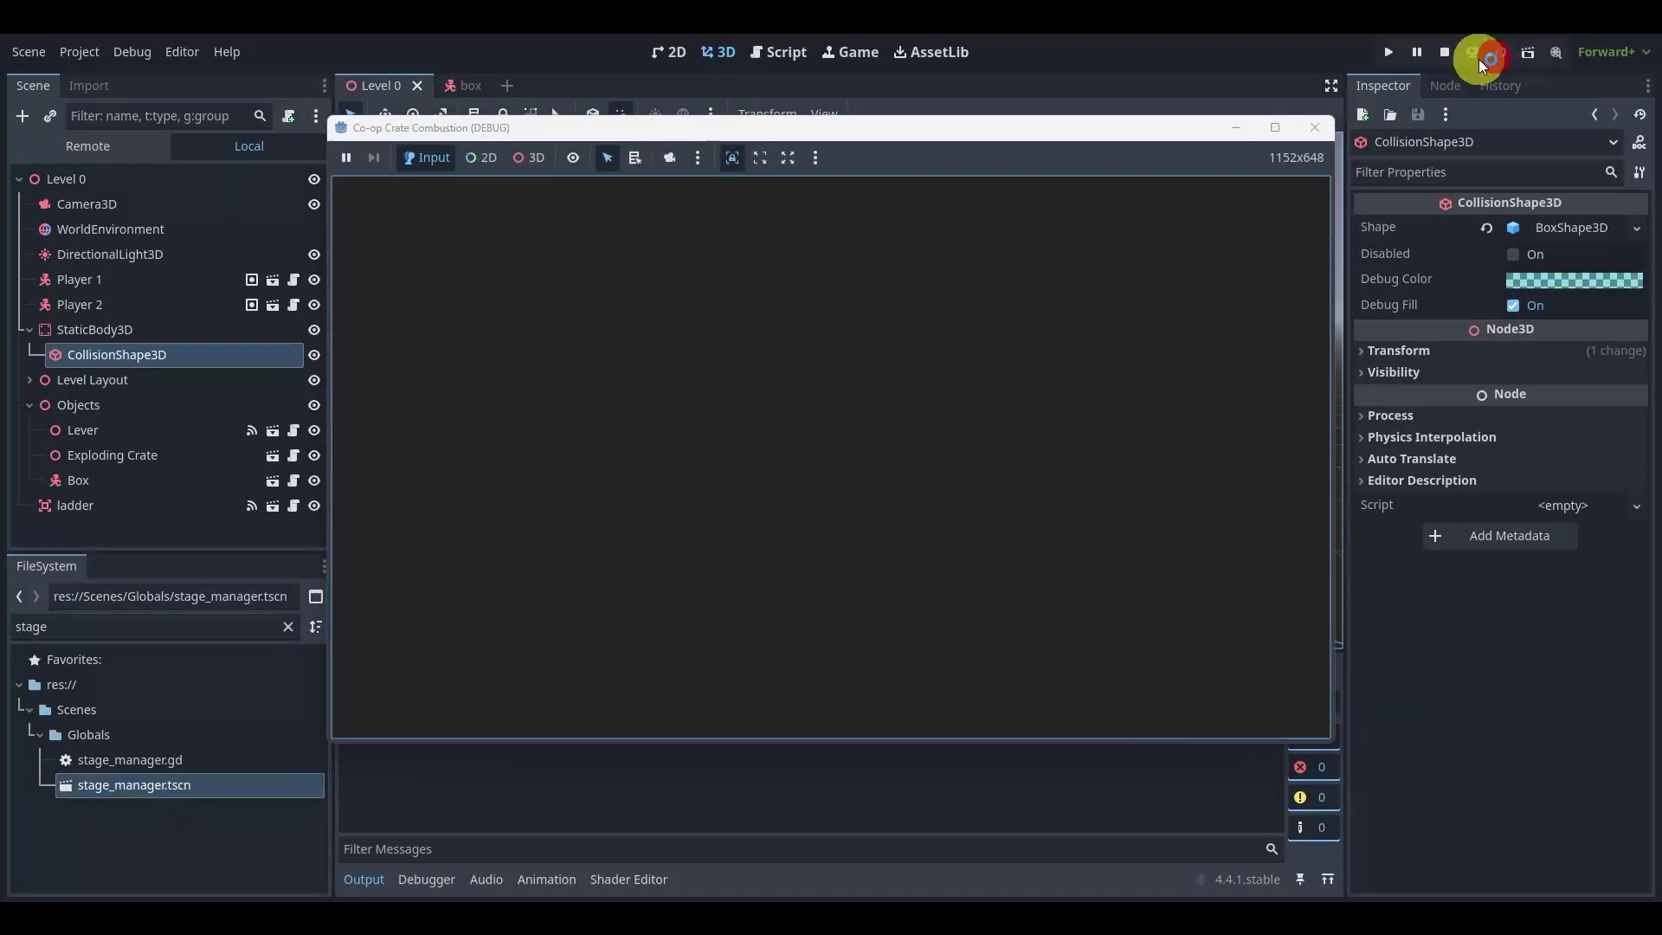
key(Left)
key(d)
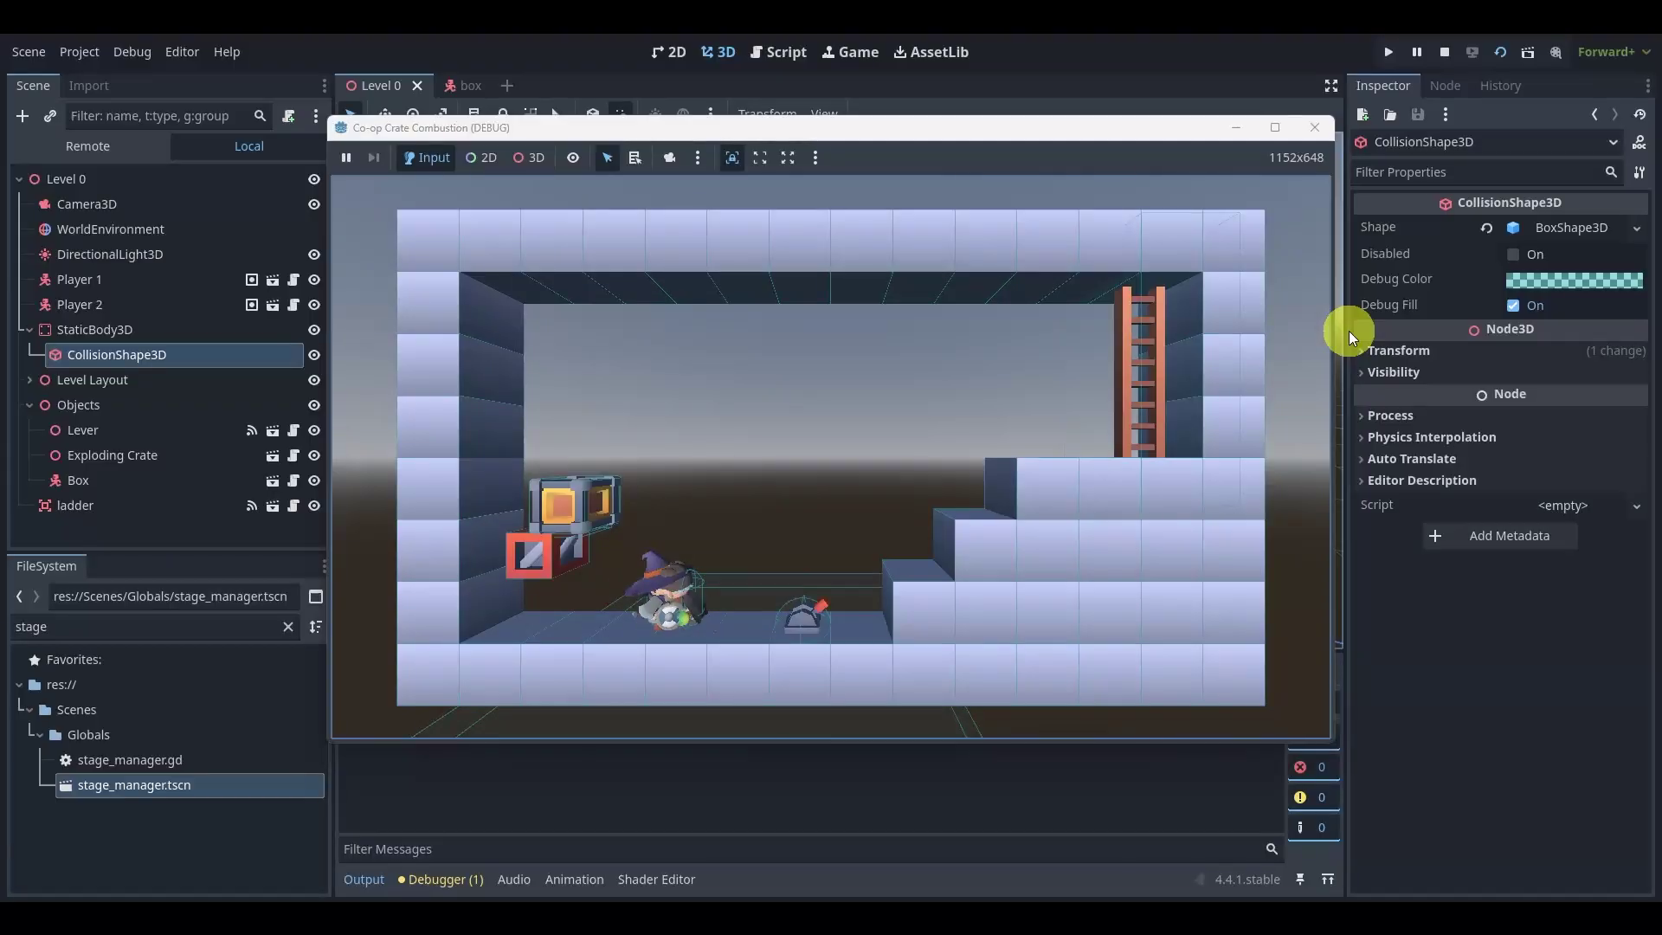
key(w)
key(Up)
key(a)
key(Right)
key(w)
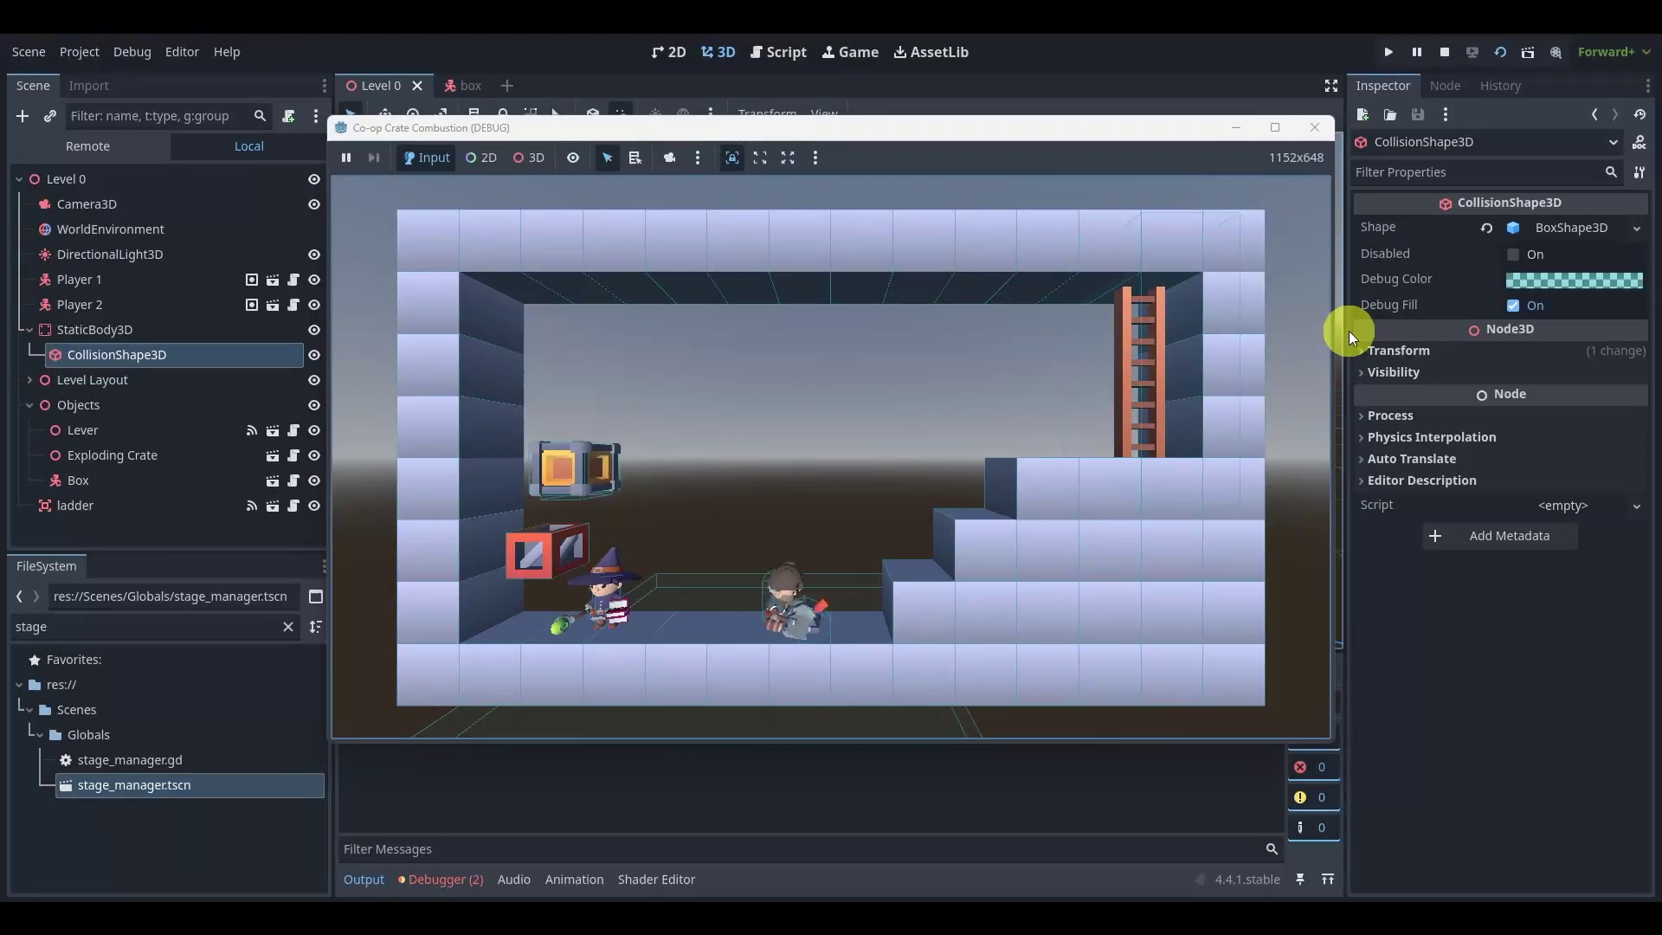
key(d)
key(Left)
key(d)
key(w)
key(w)
key(Up)
key(Up)
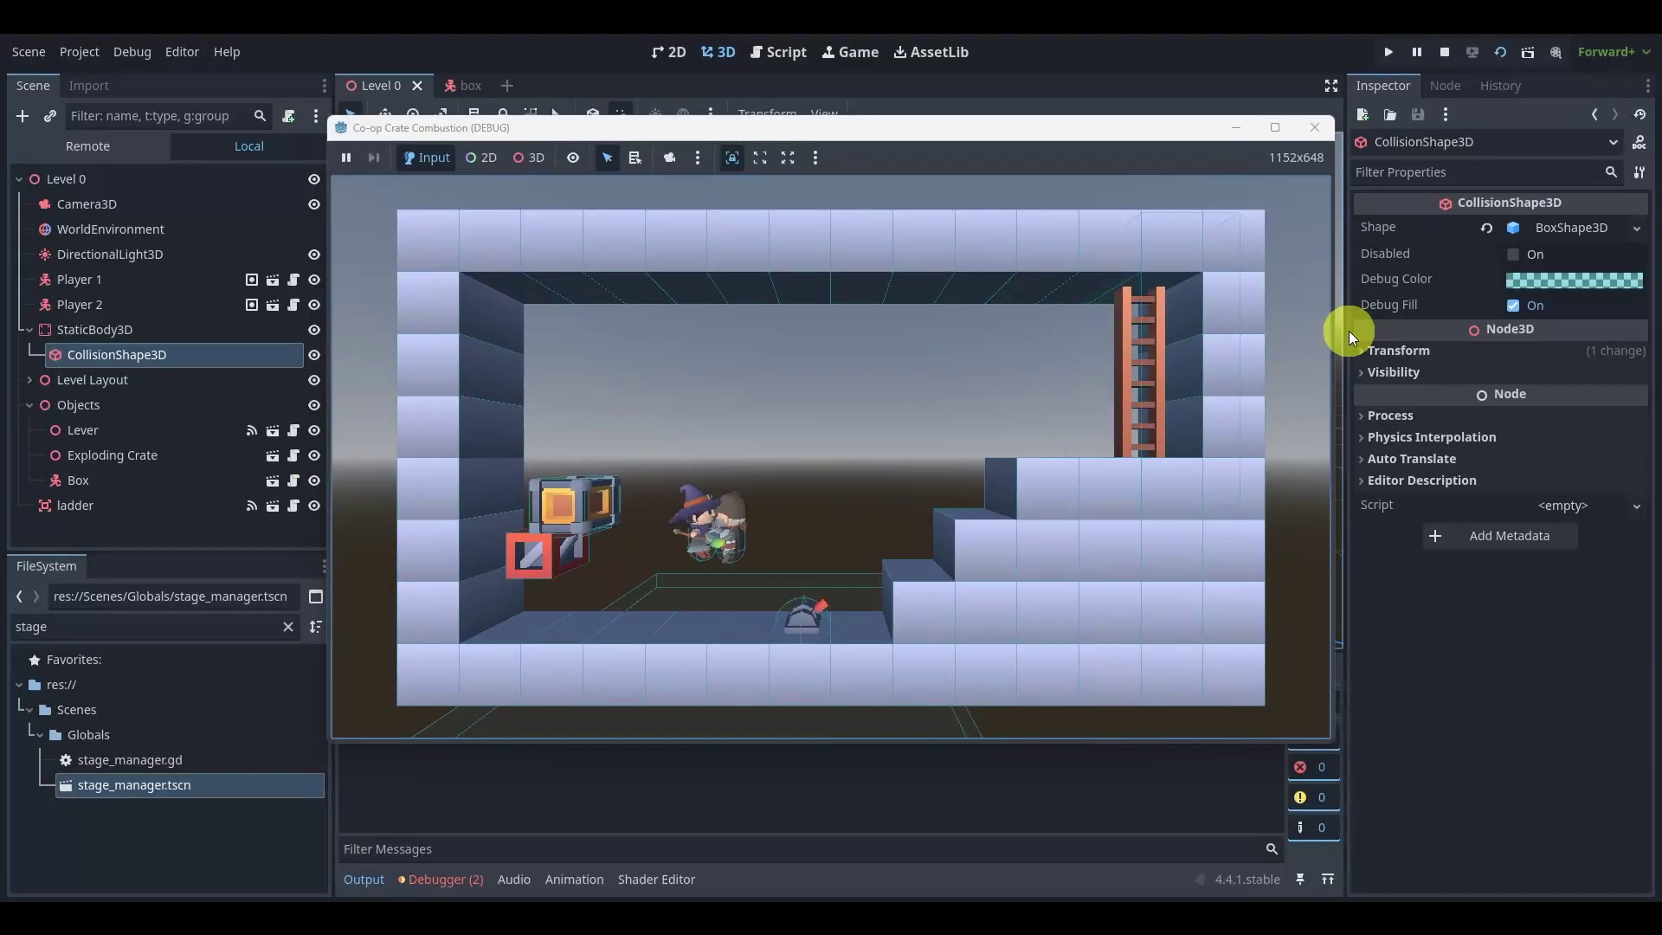
- Test how the two characters collide when one jumps onto the other, and stop the running game
key(w)
key(w)
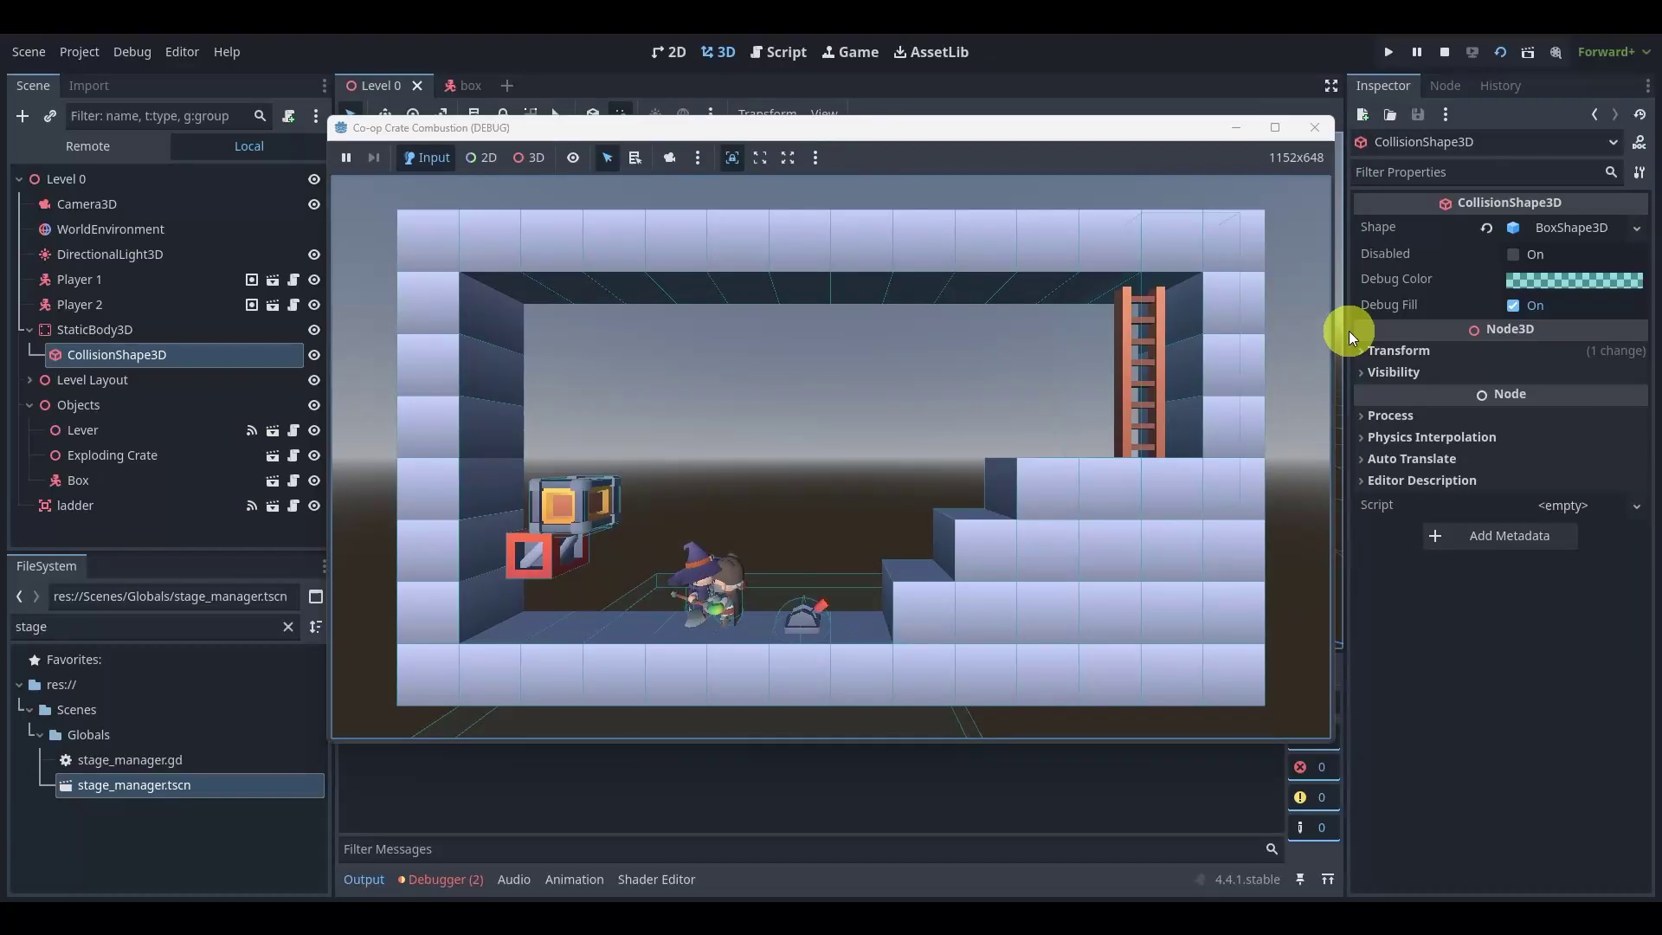
key(Left)
key(Right)
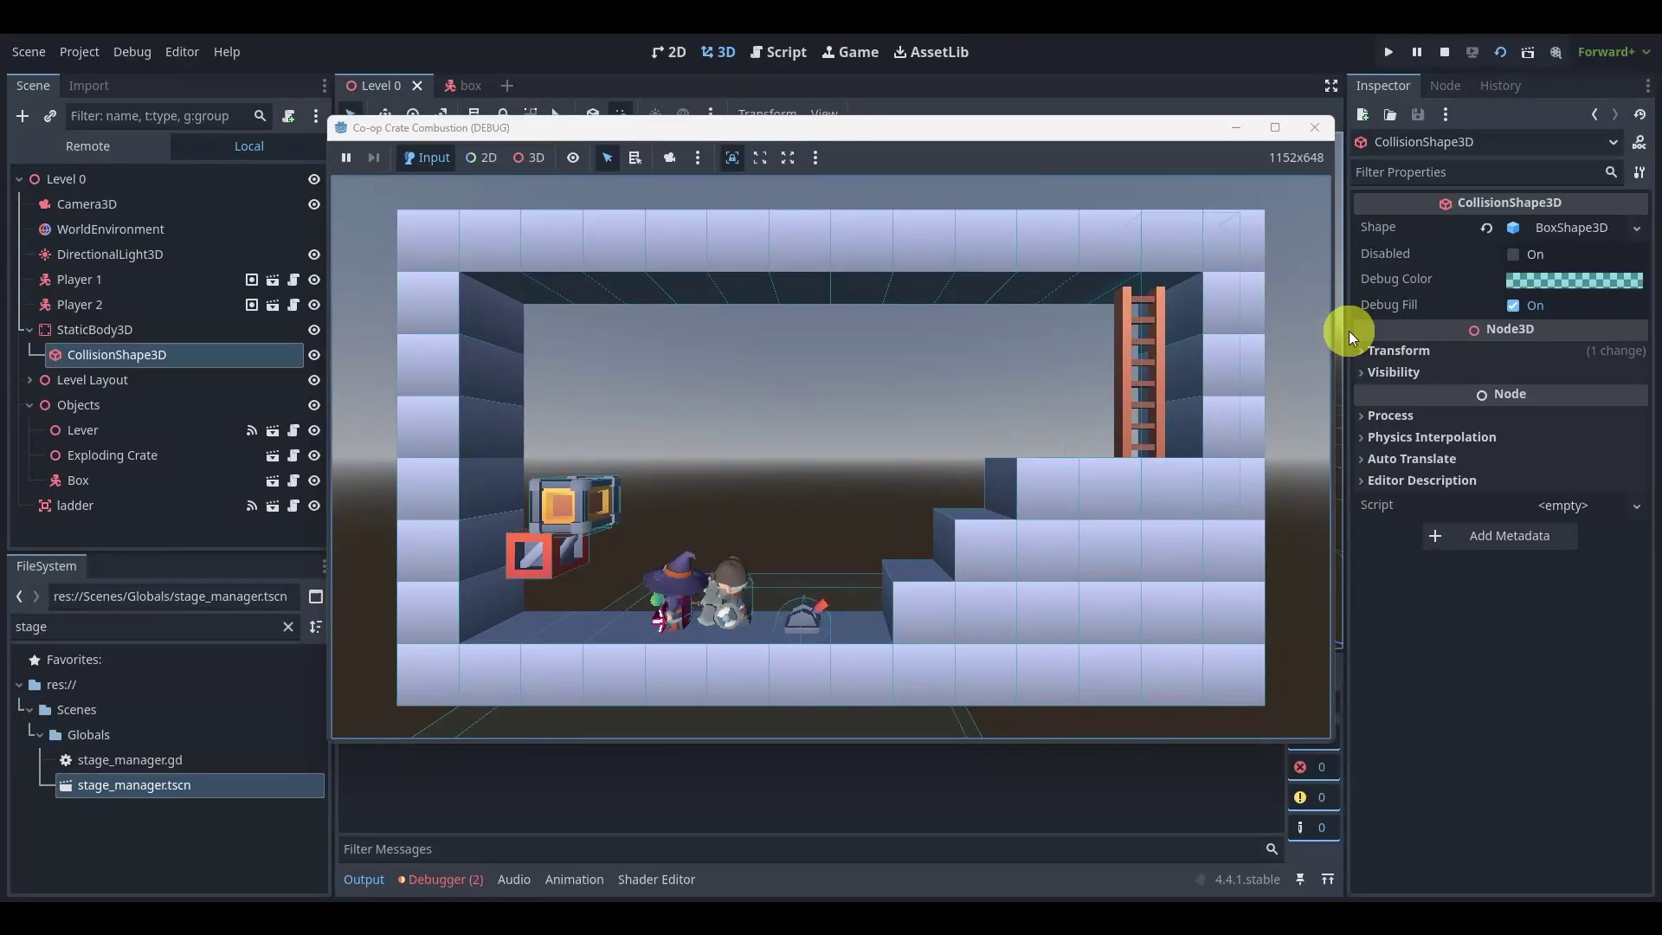
key(Left)
key(Up)
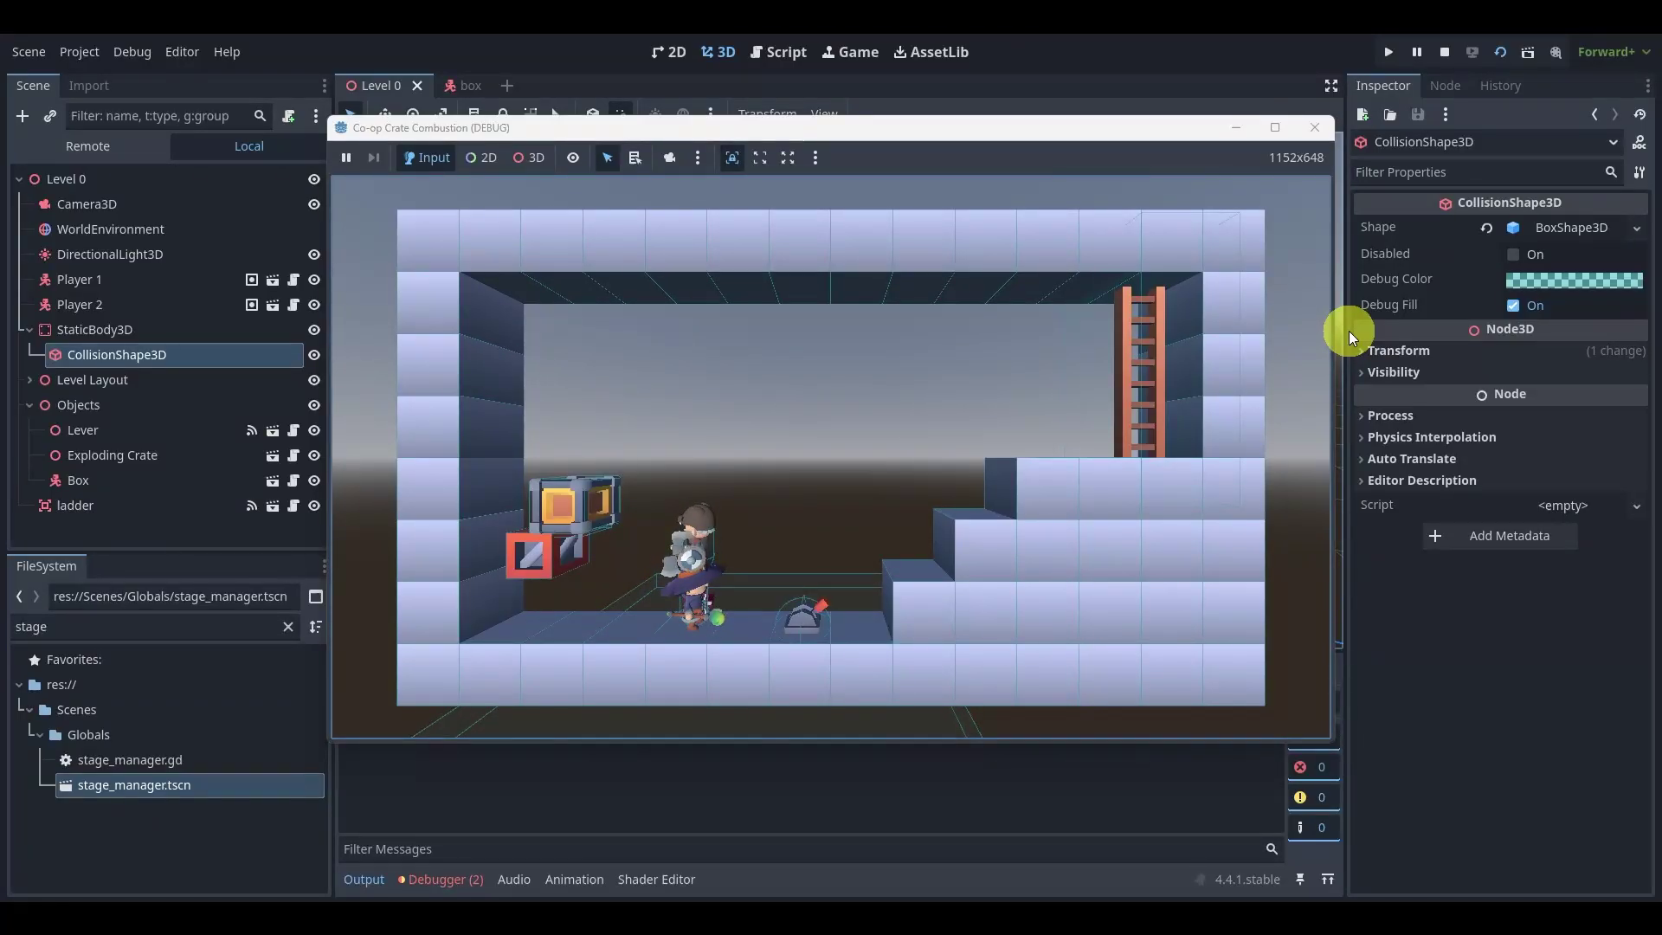
key(Up)
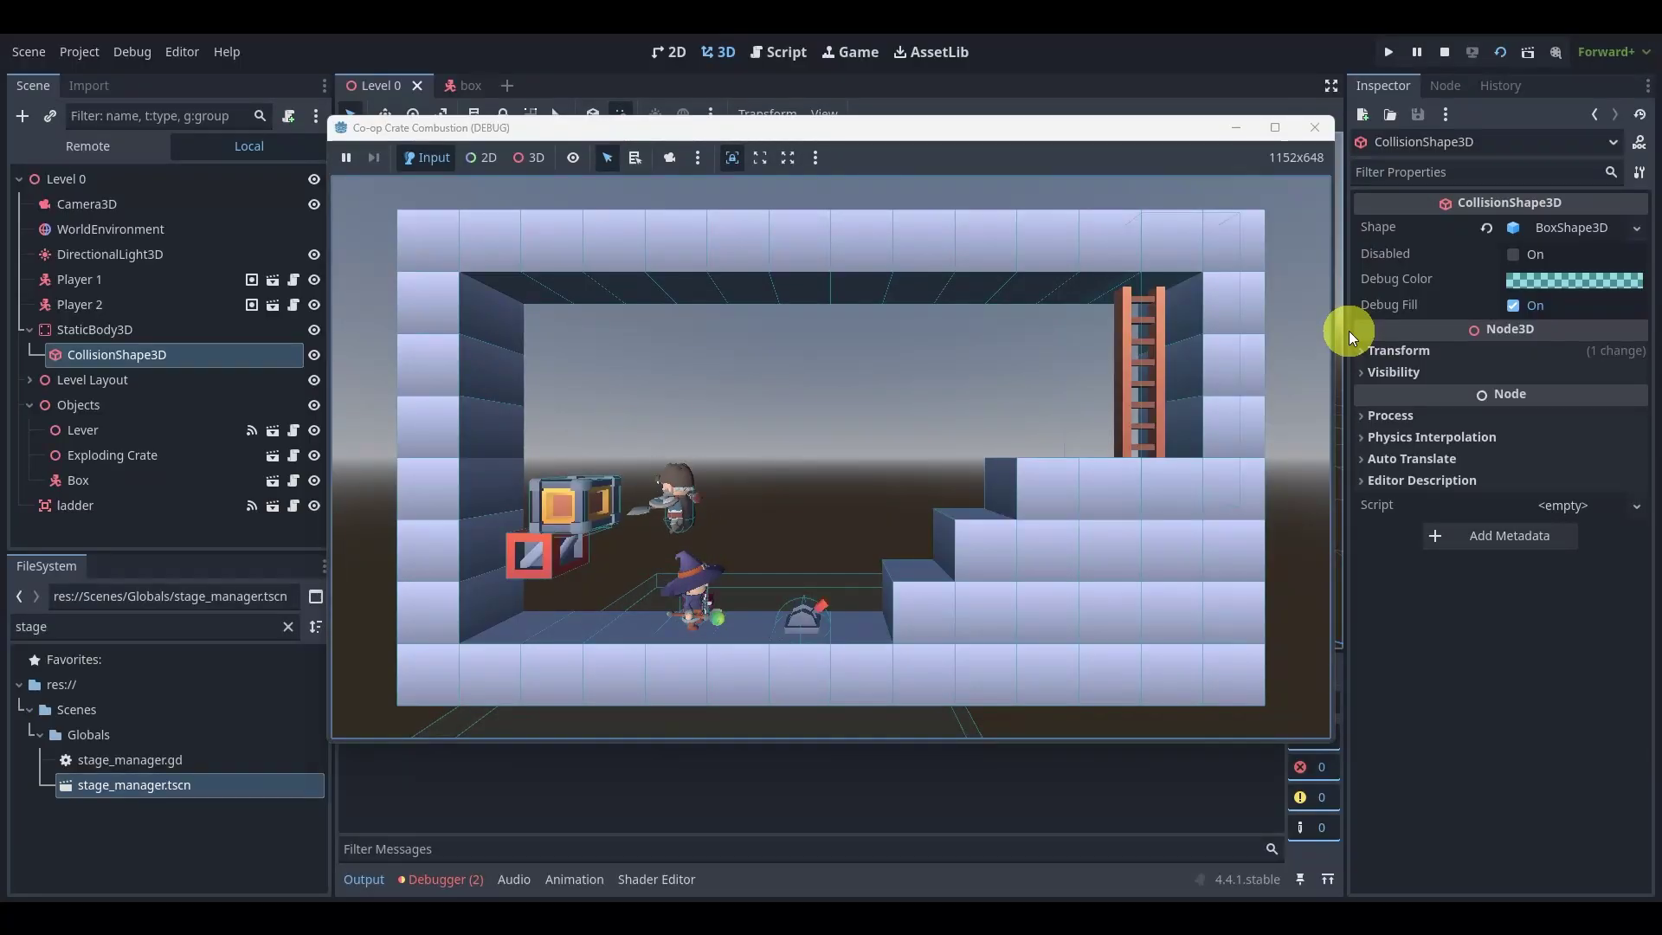
key(Left)
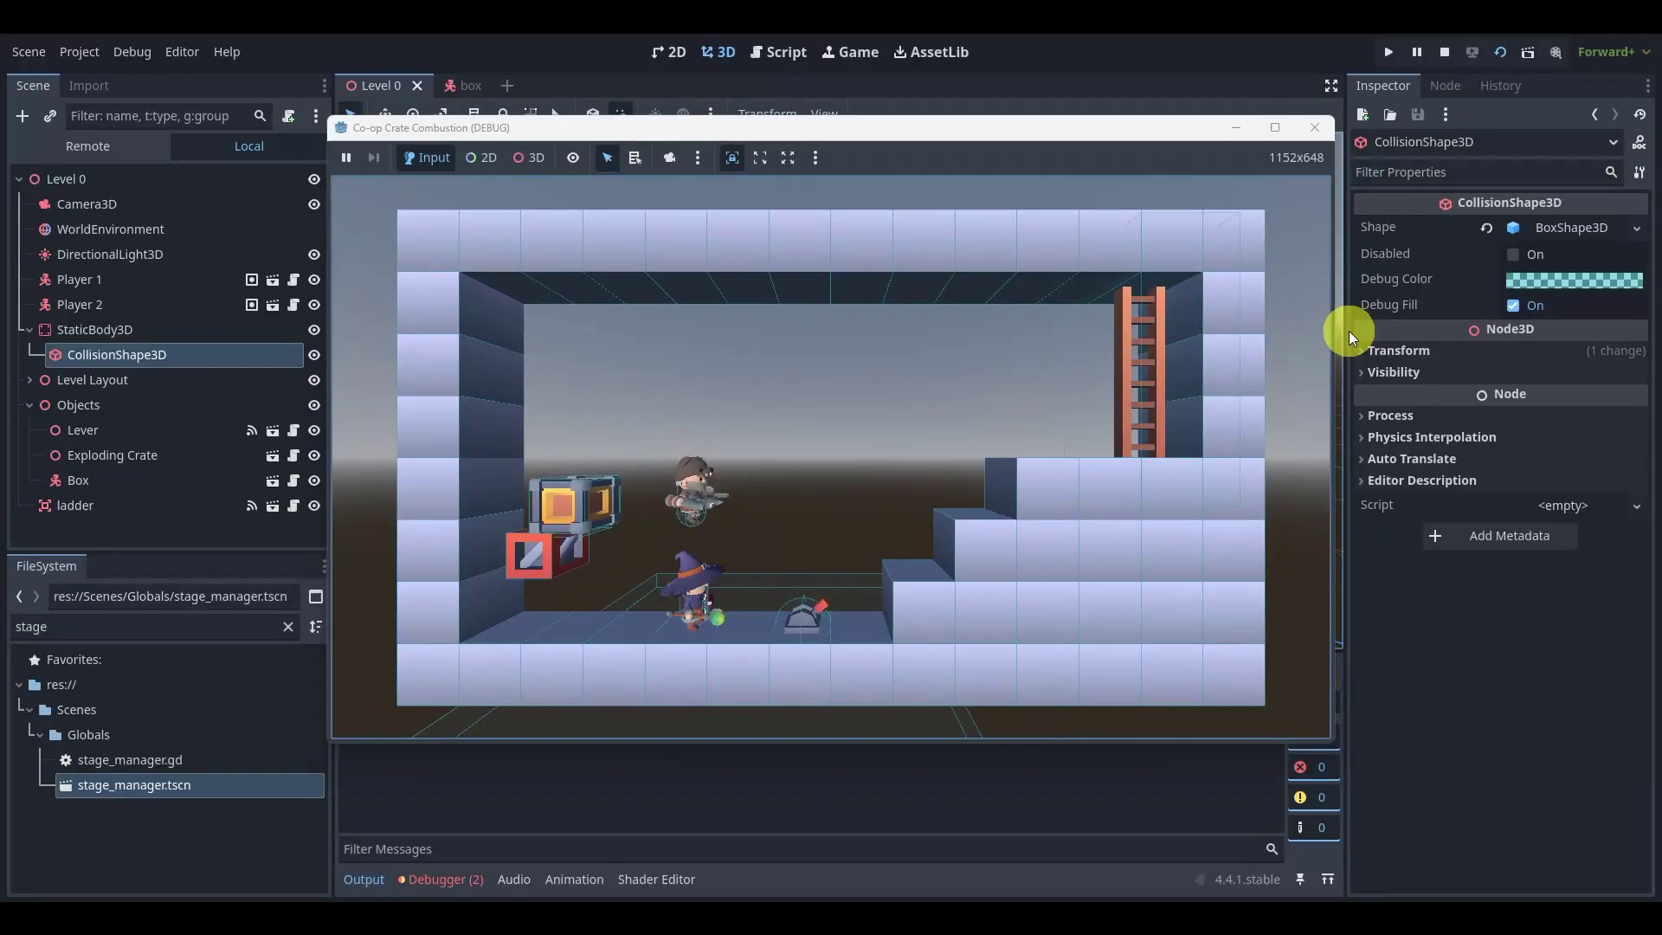
click(1438, 54)
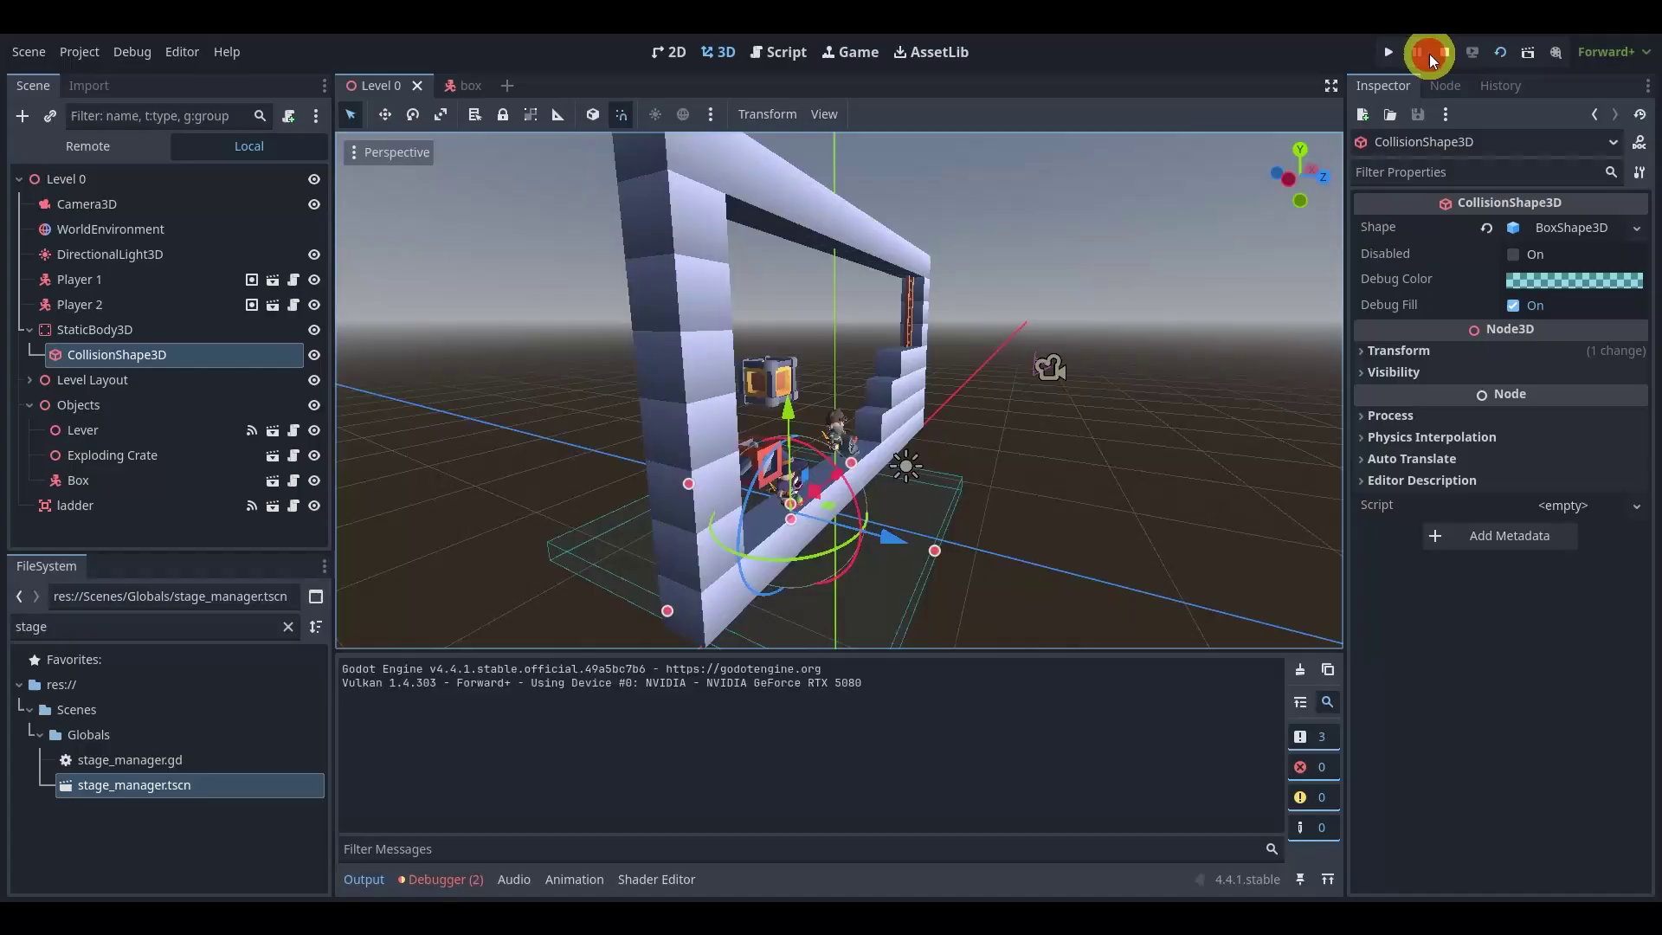
- Shrink the floor collision shape from its camera-facing side to a Z size of 11
middle_drag(1042, 227, 1140, 238)
drag(962, 536, 864, 516)
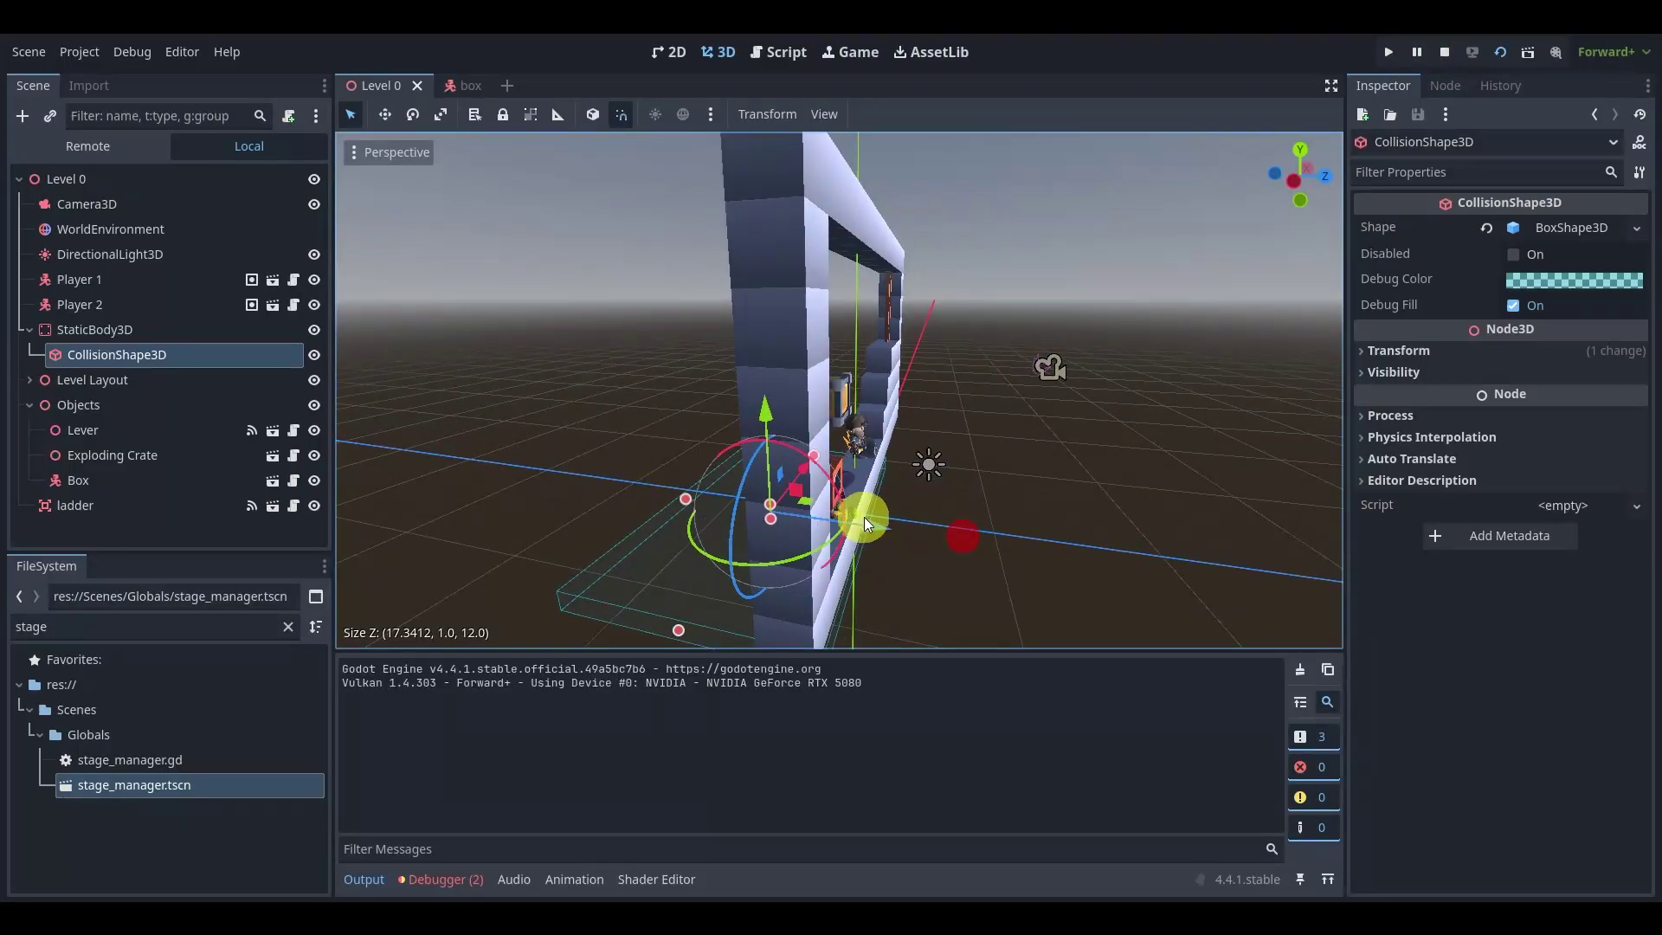
scroll(857, 507, up, 5)
scroll(874, 547, up, 3)
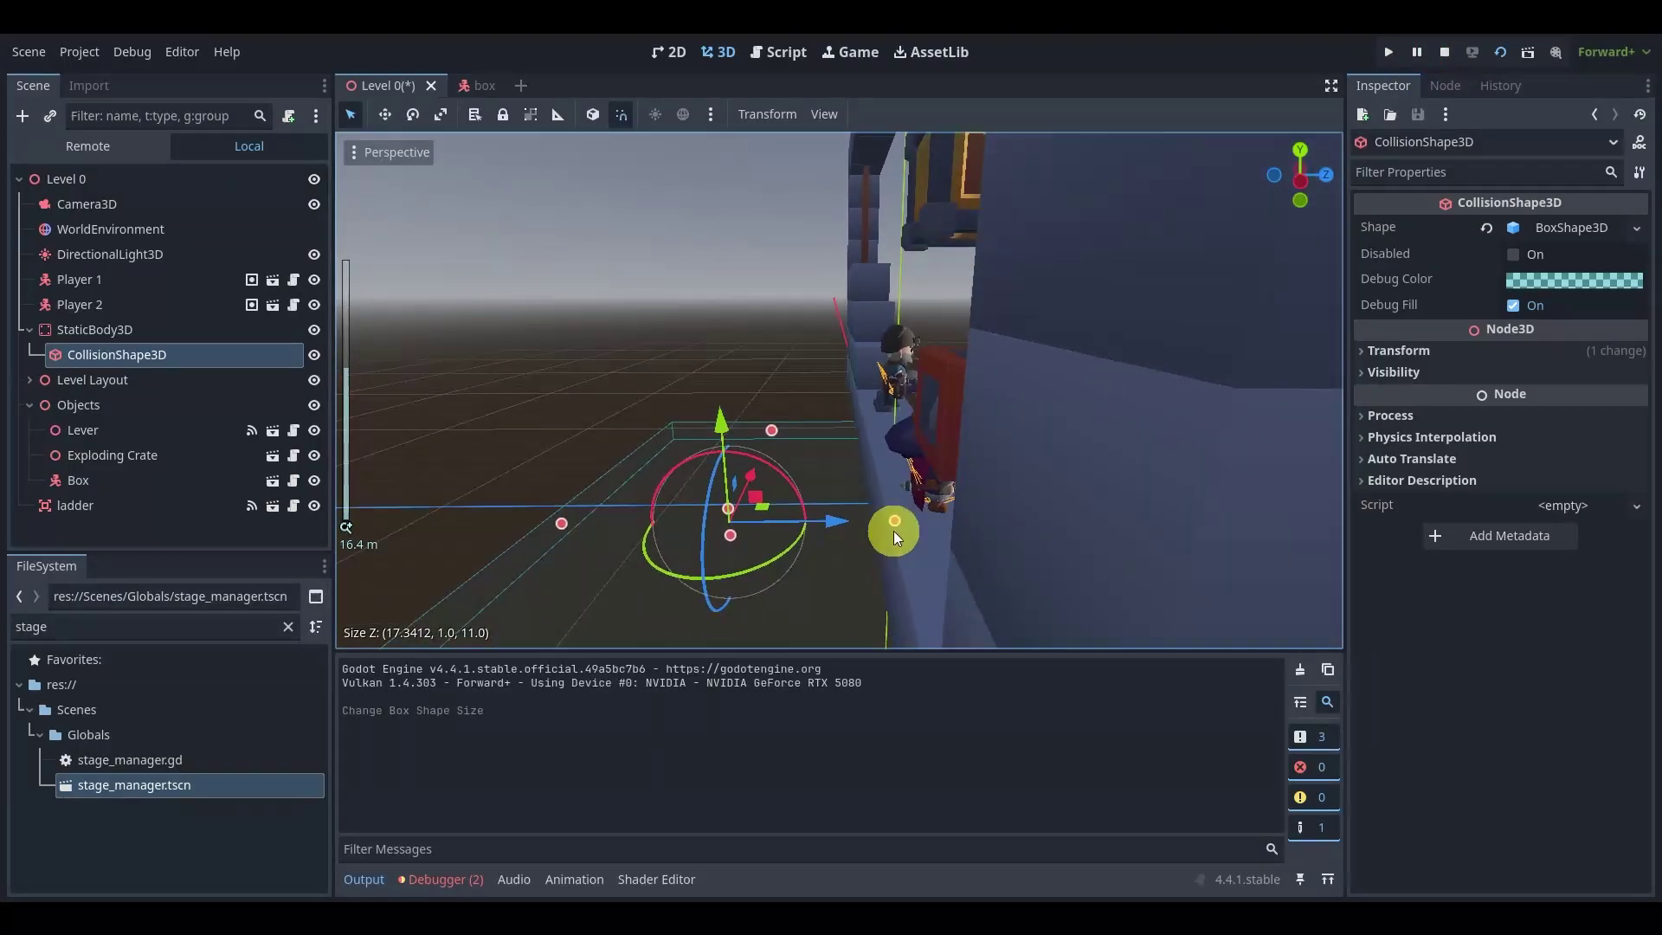
click(892, 525)
click(853, 539)
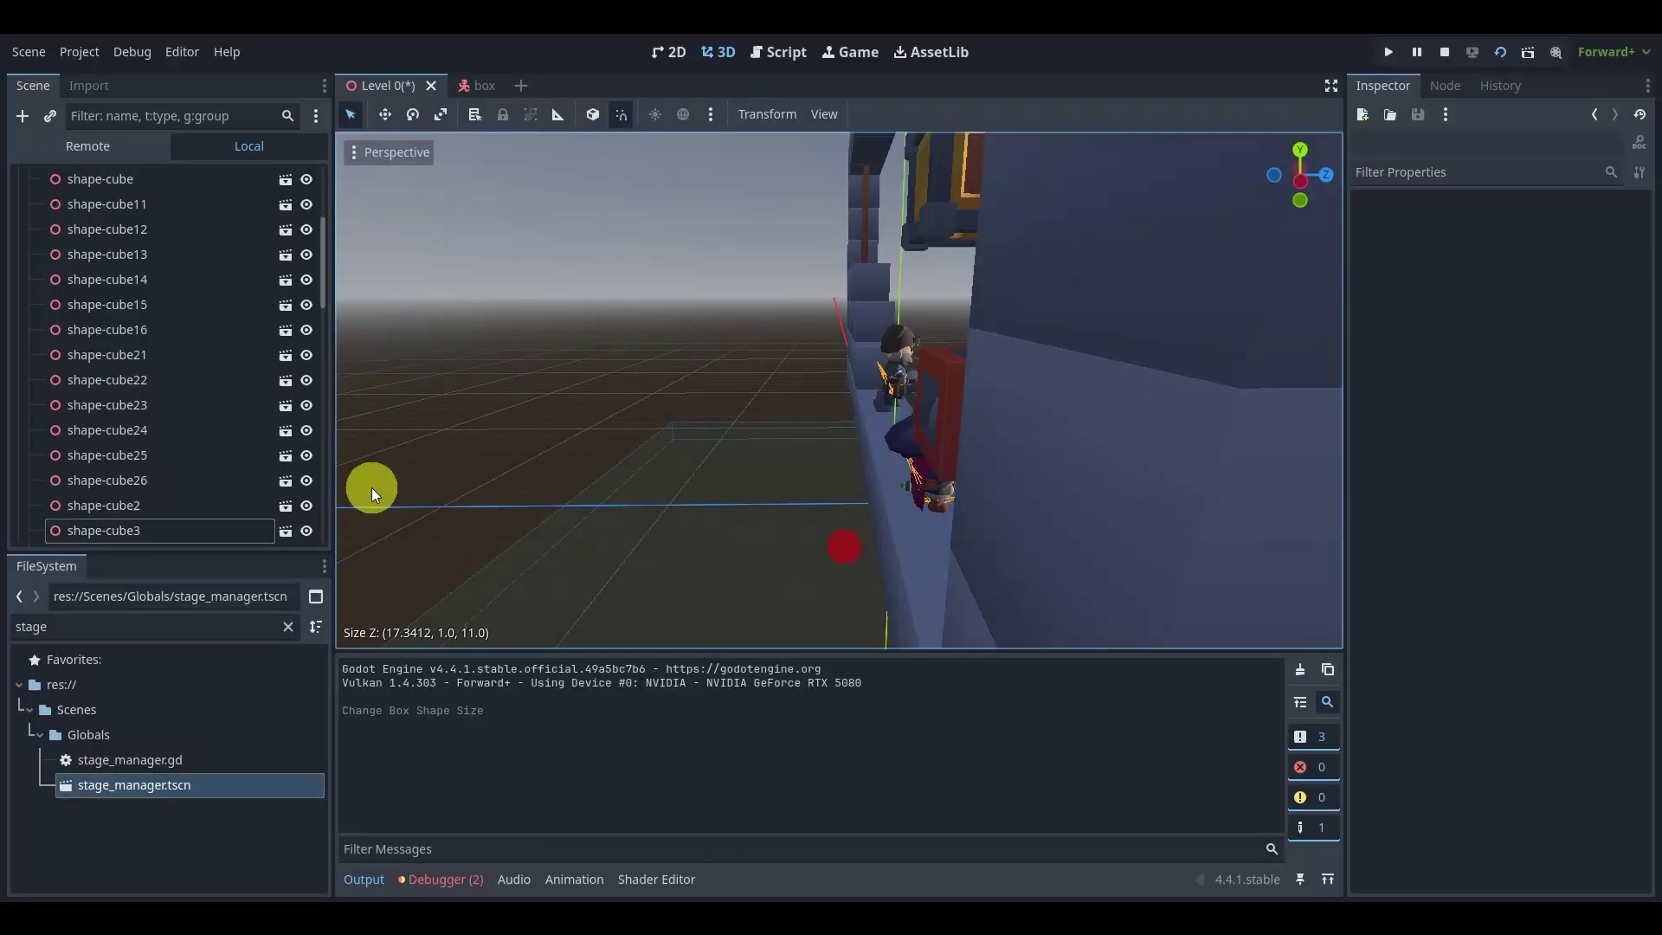
- Lock all the shape-cube nodes under Level Layout against viewport selection and collapse that branch
scroll(151, 403, up, 10)
click(29, 380)
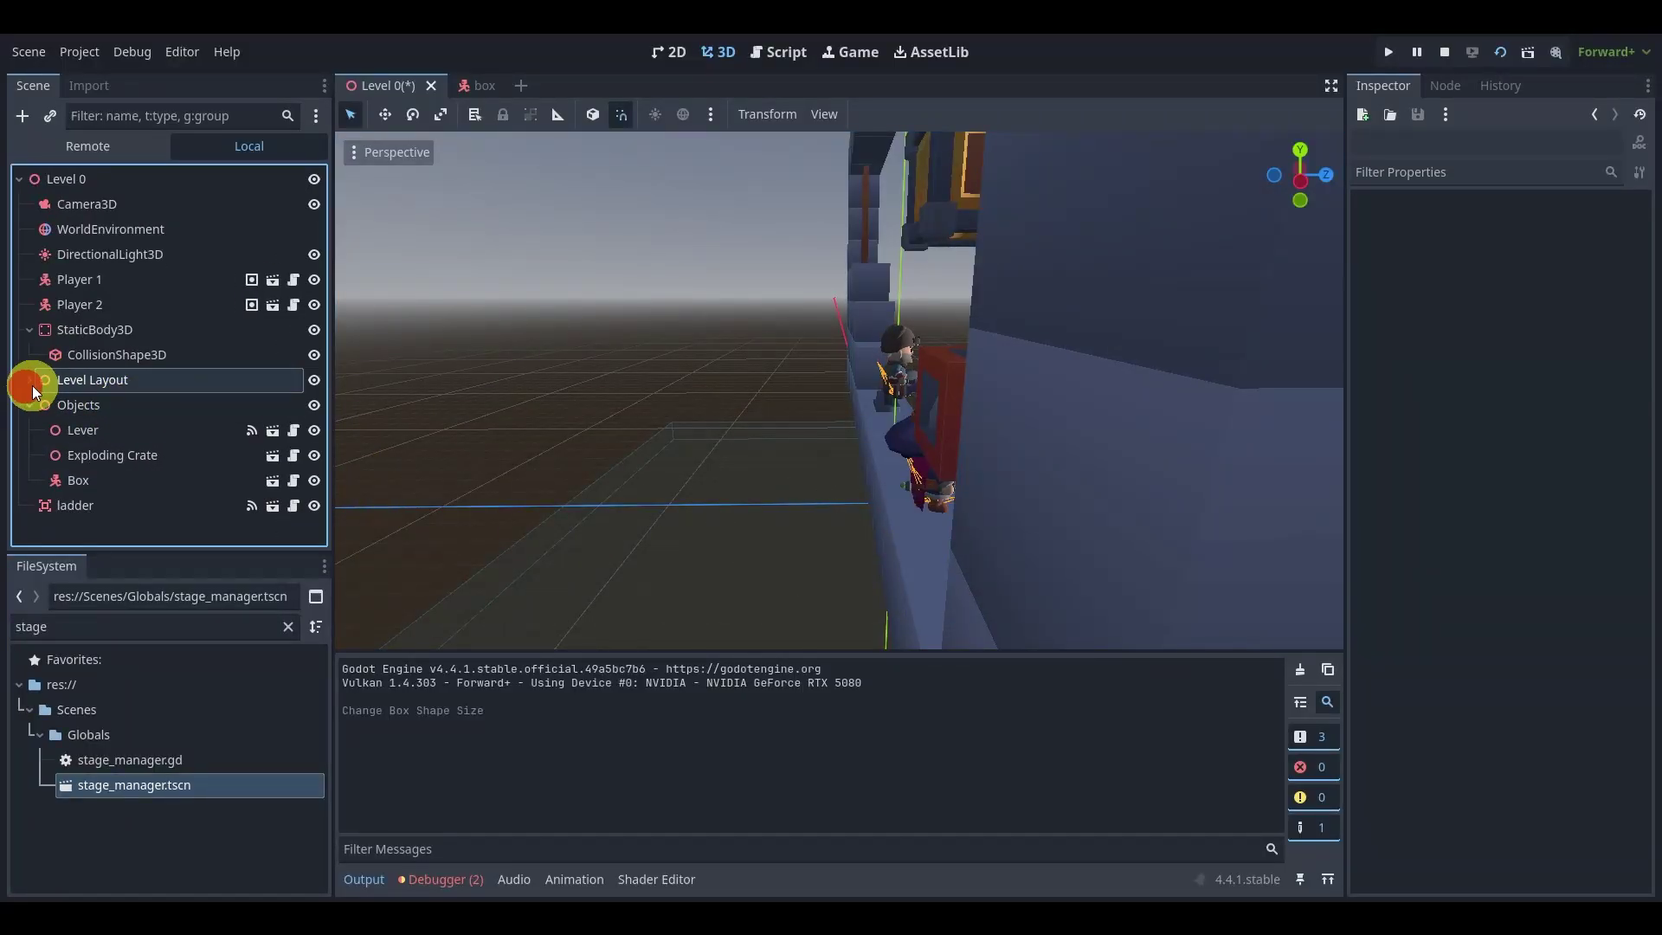
click(33, 387)
click(89, 409)
scroll(94, 409, down, 4)
scroll(148, 399, down, 10)
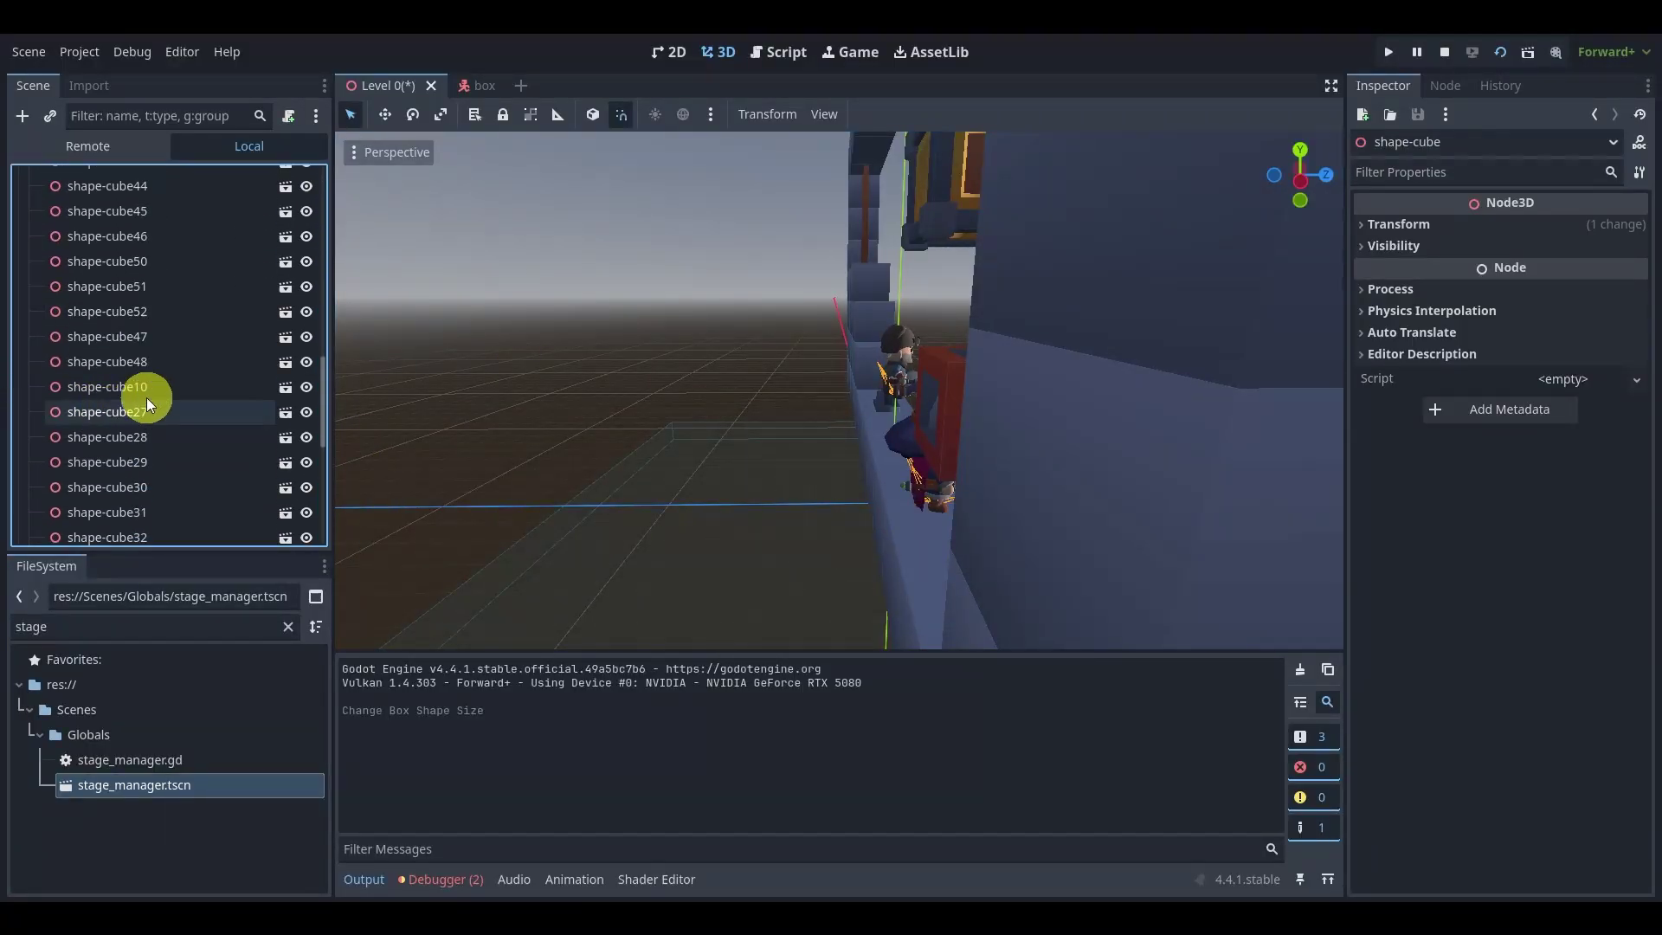
shift+click(131, 414)
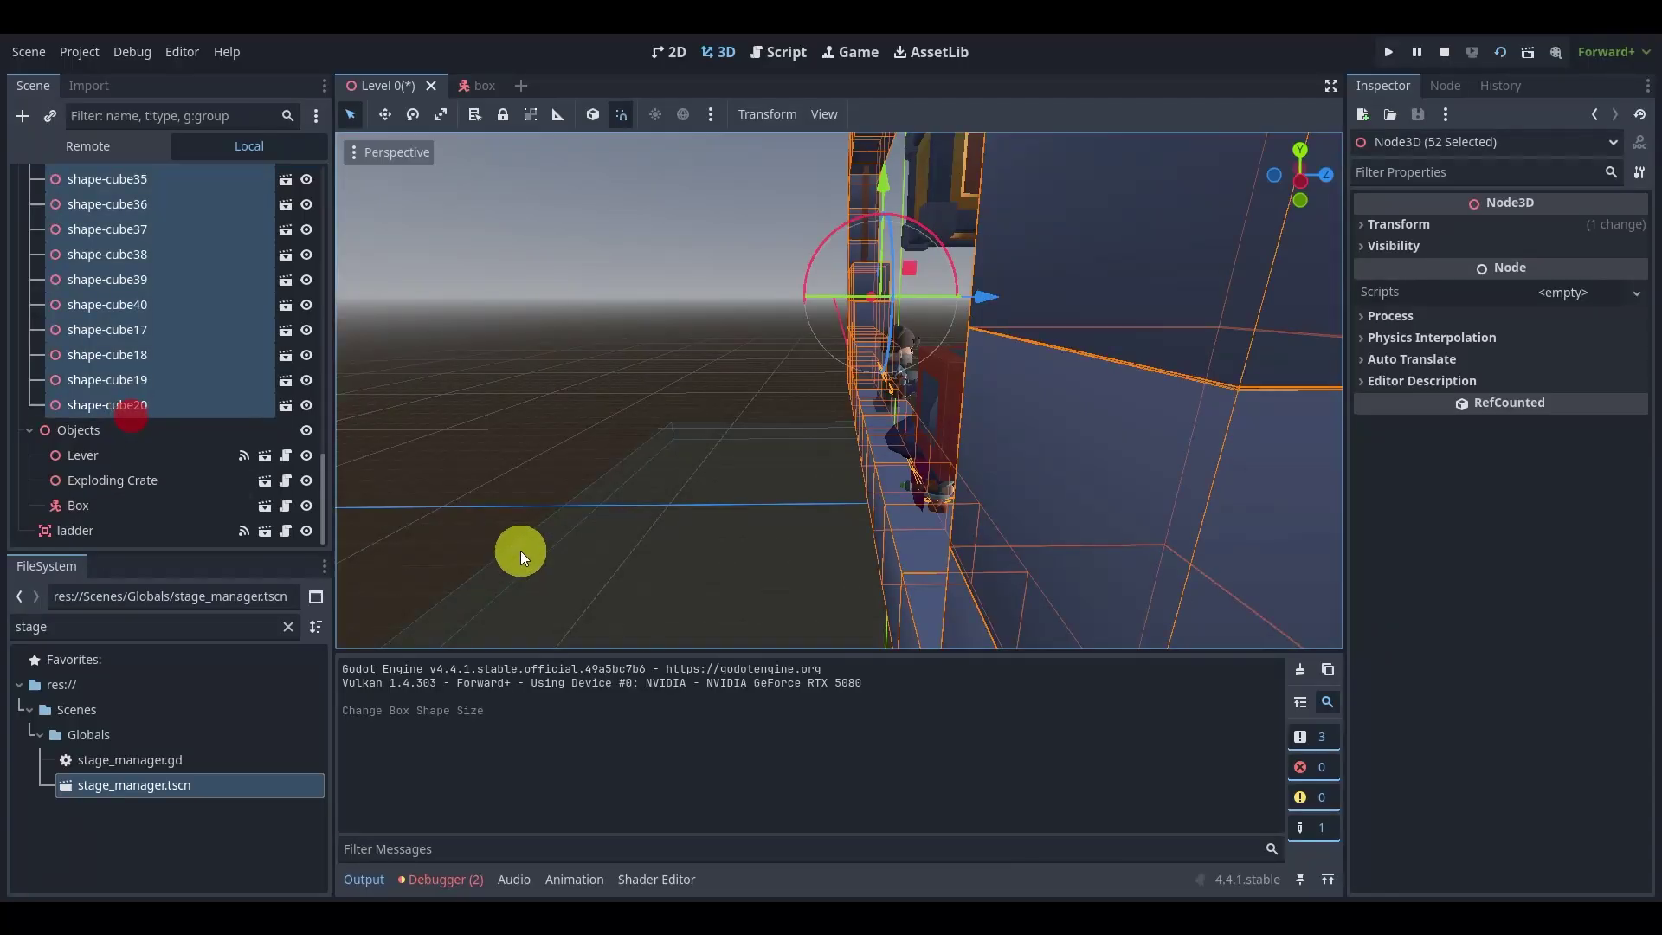
middle_drag(1074, 380, 976, 378)
scroll(976, 378, down, 8)
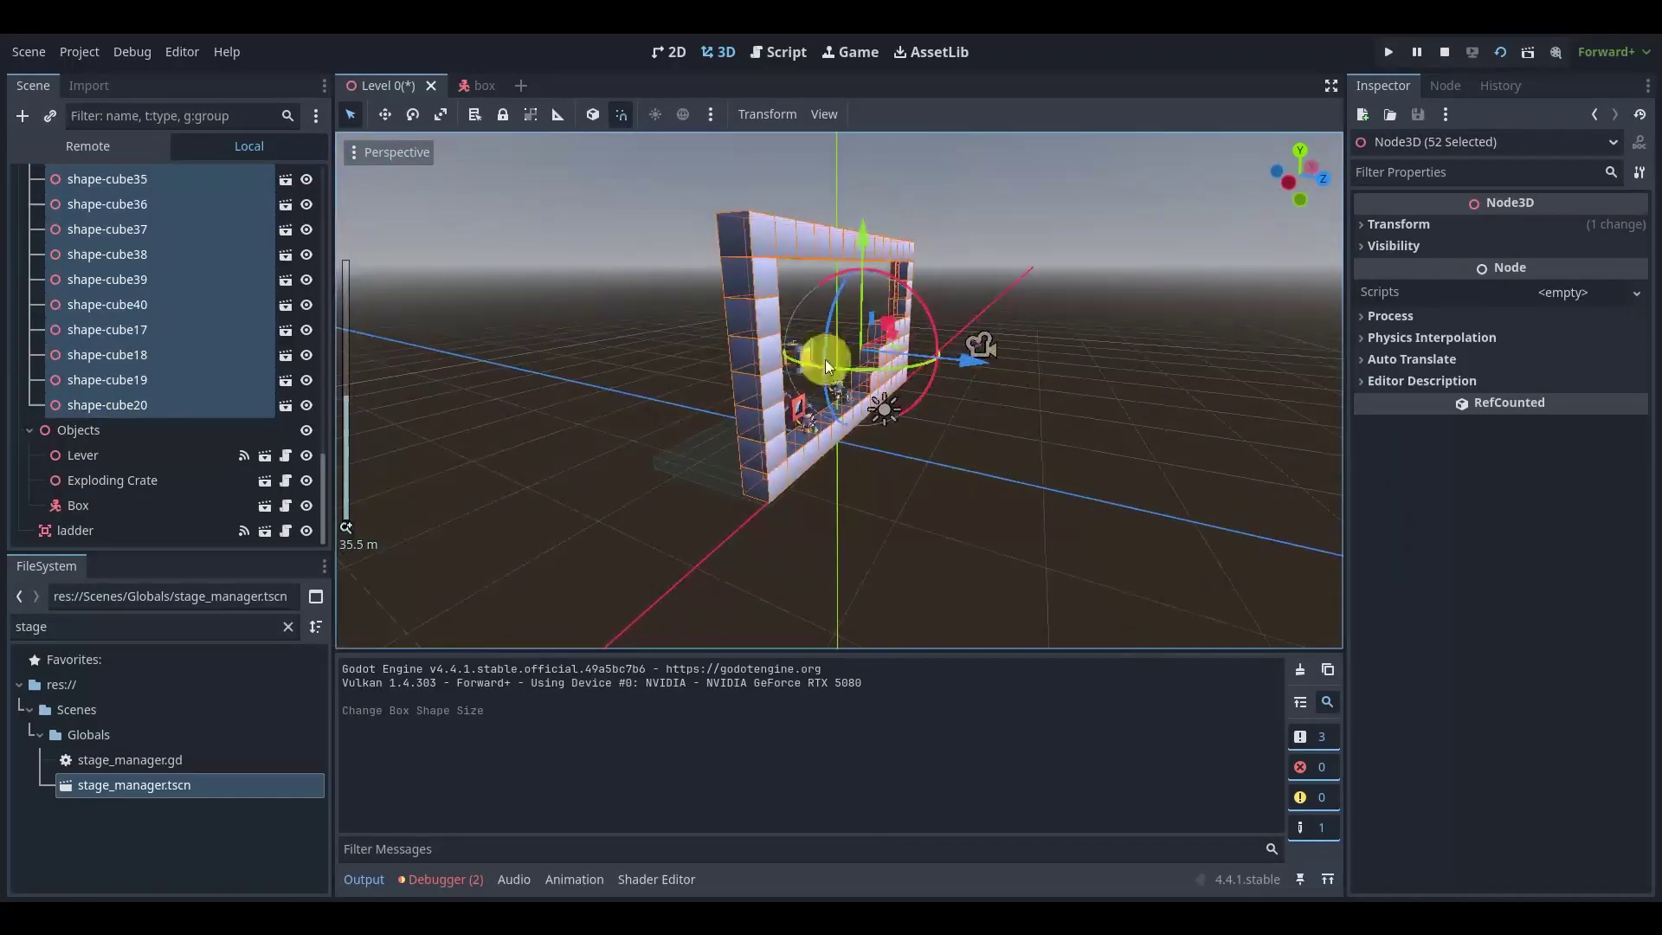
middle_drag(763, 355, 806, 357)
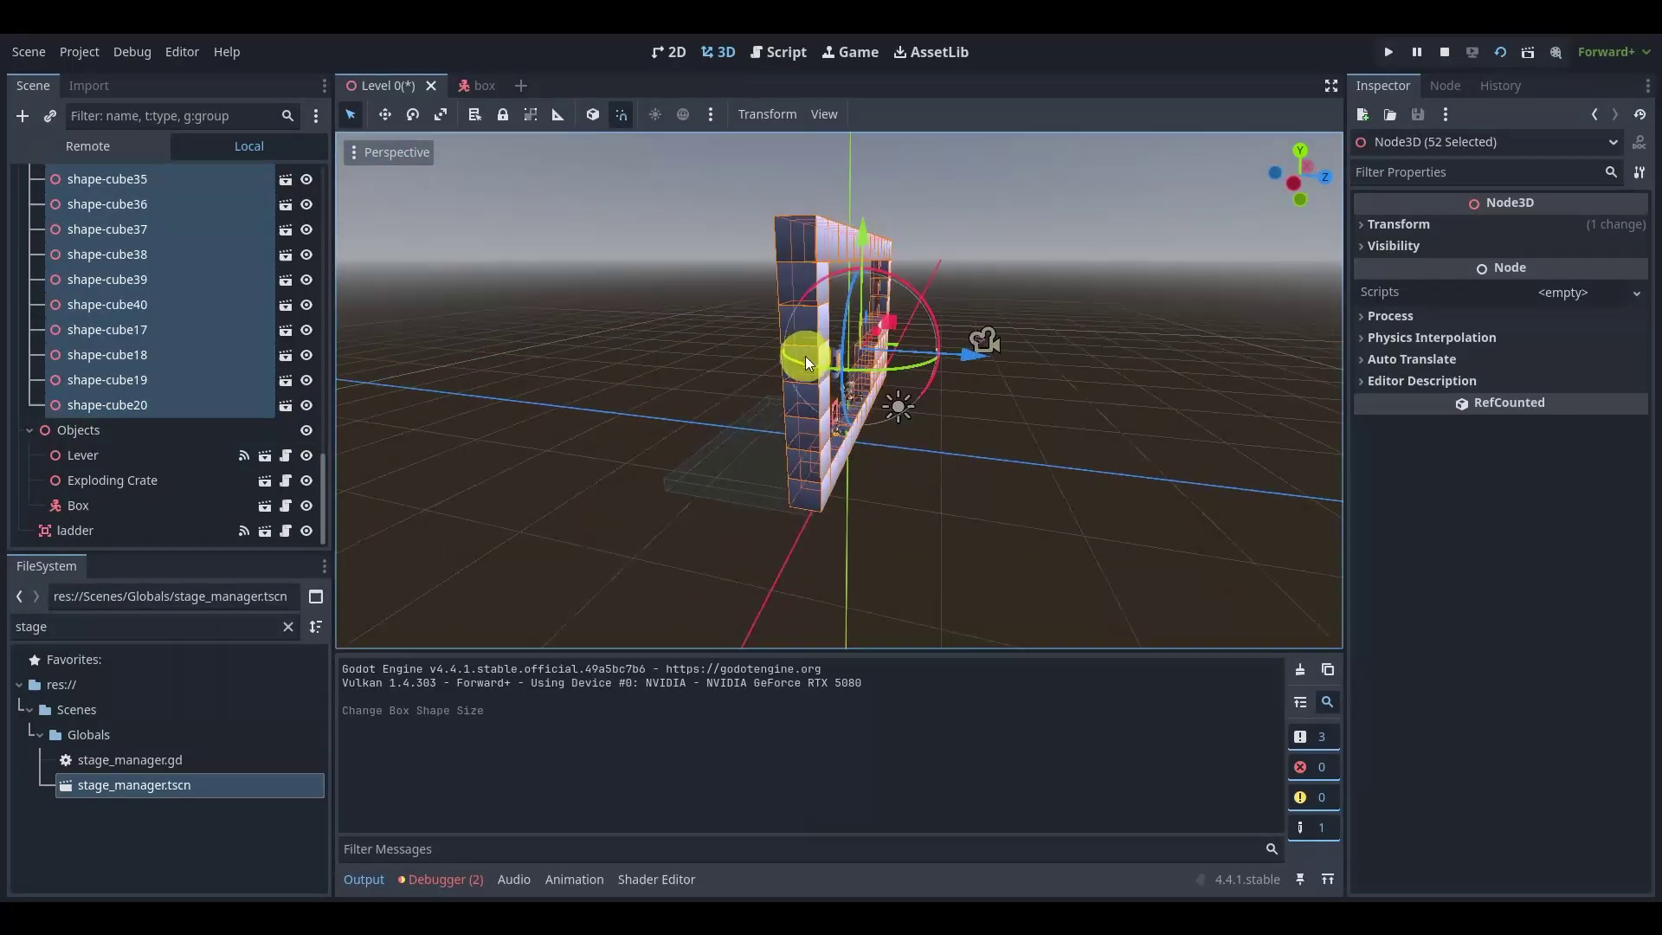
scroll(623, 326, up, 8)
click(507, 118)
click(503, 114)
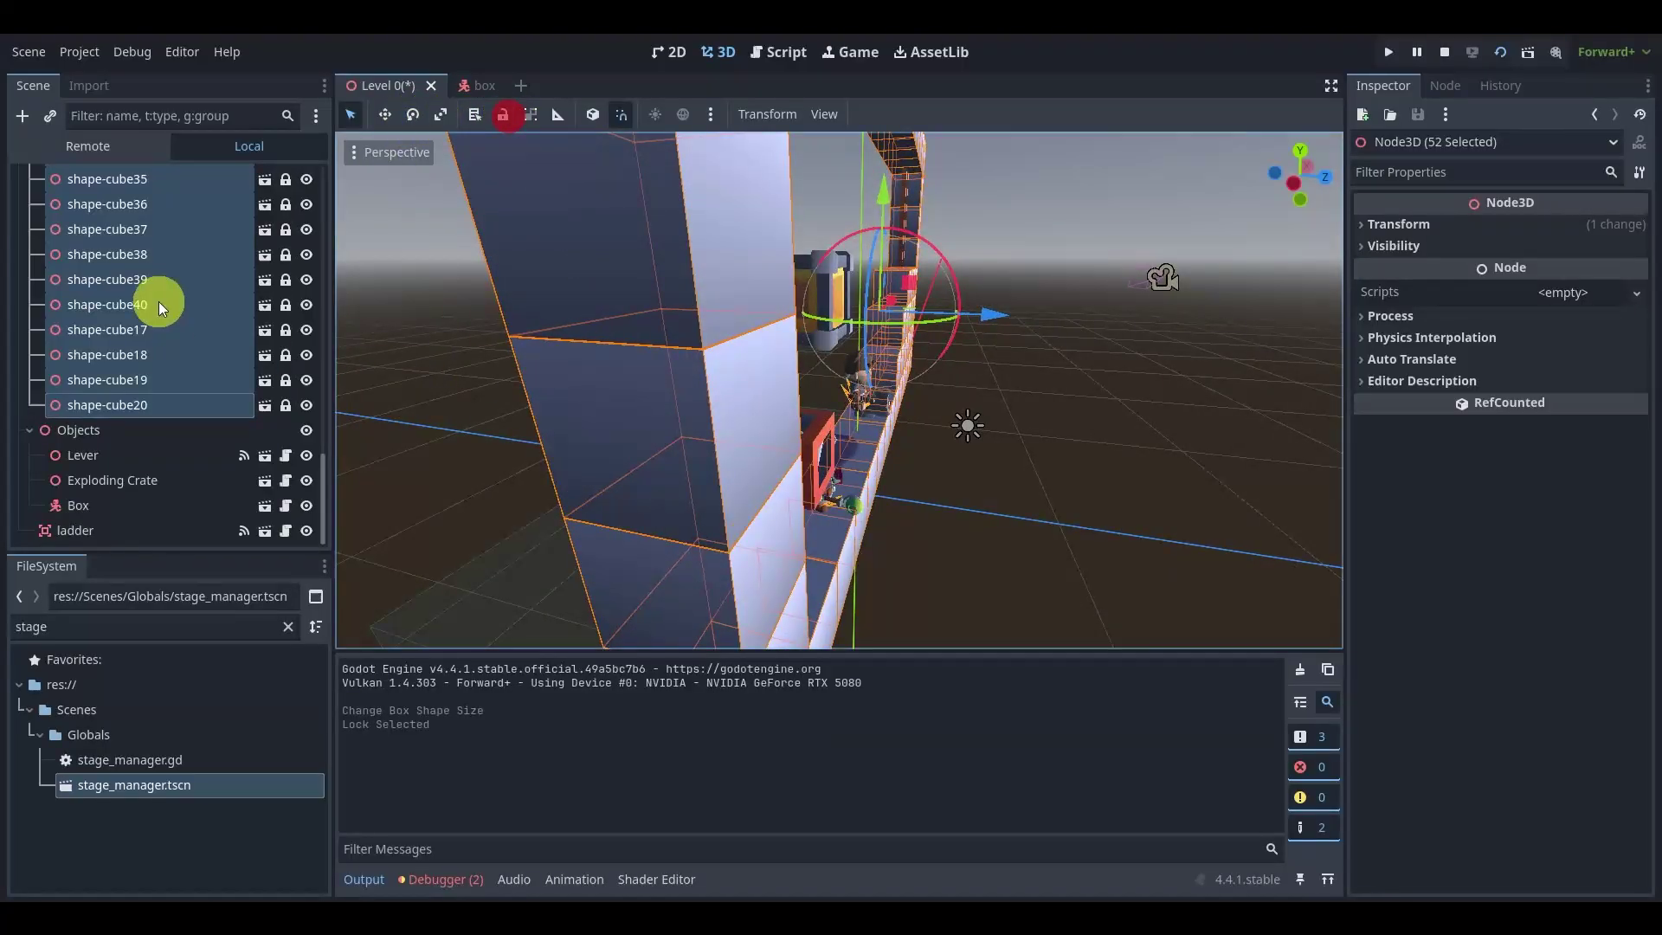
scroll(162, 311, up, 5)
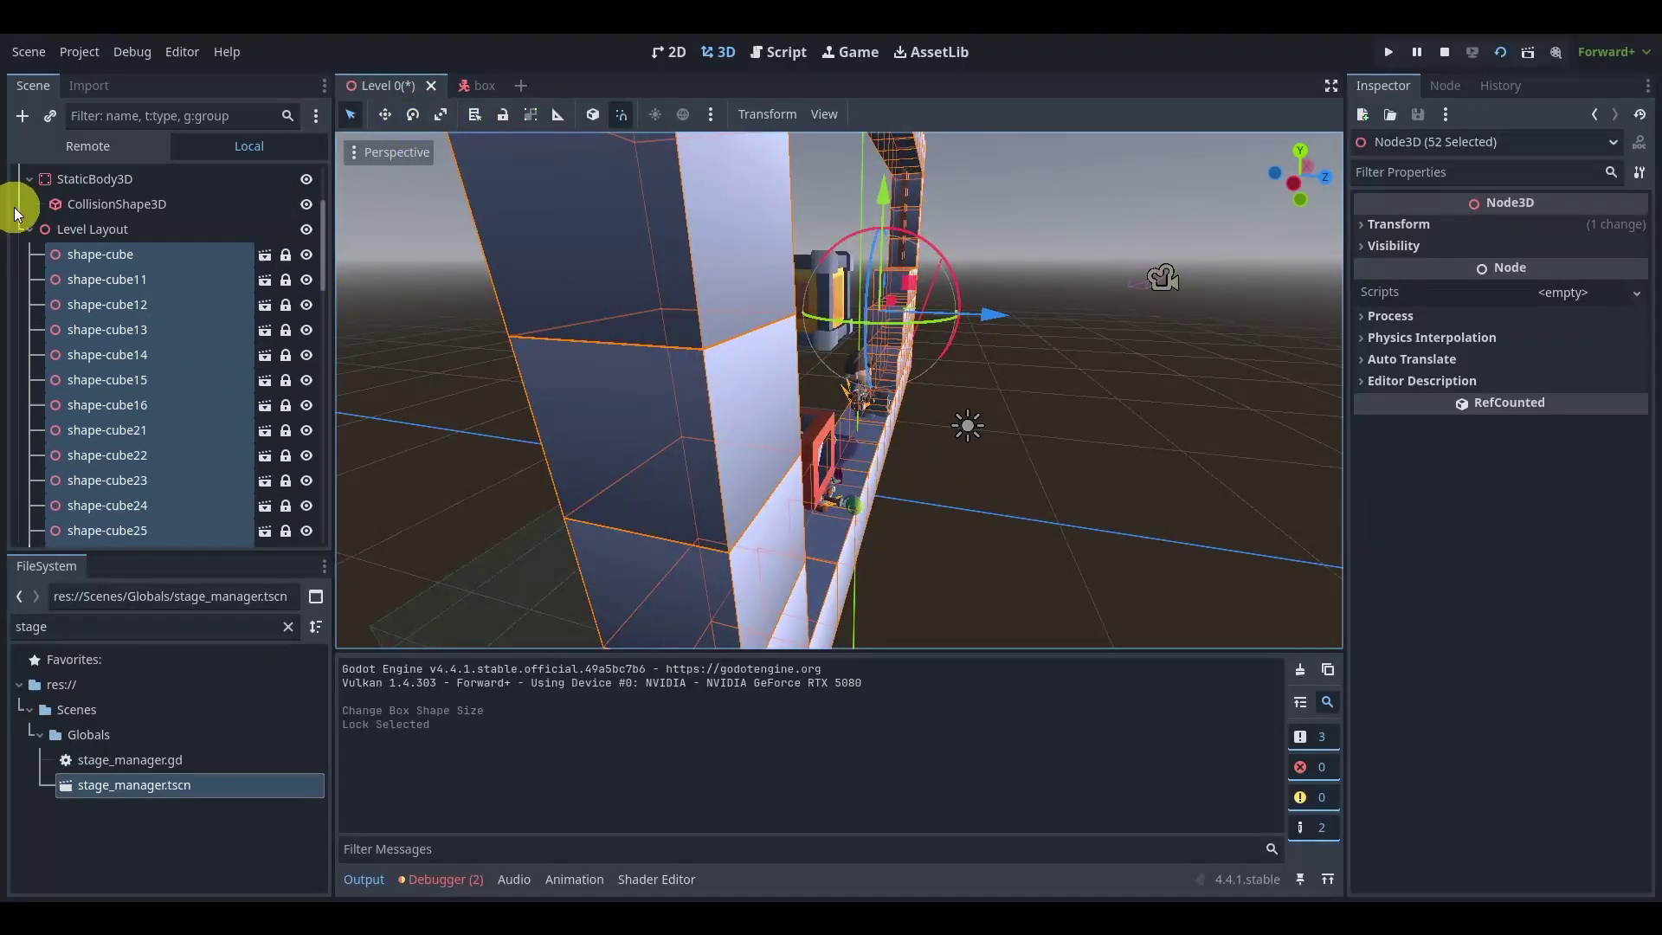
click(30, 229)
- Reduce the CollisionShape3D's depth from its rear side to a Z size of 2
middle_drag(485, 354, 937, 312)
click(1196, 360)
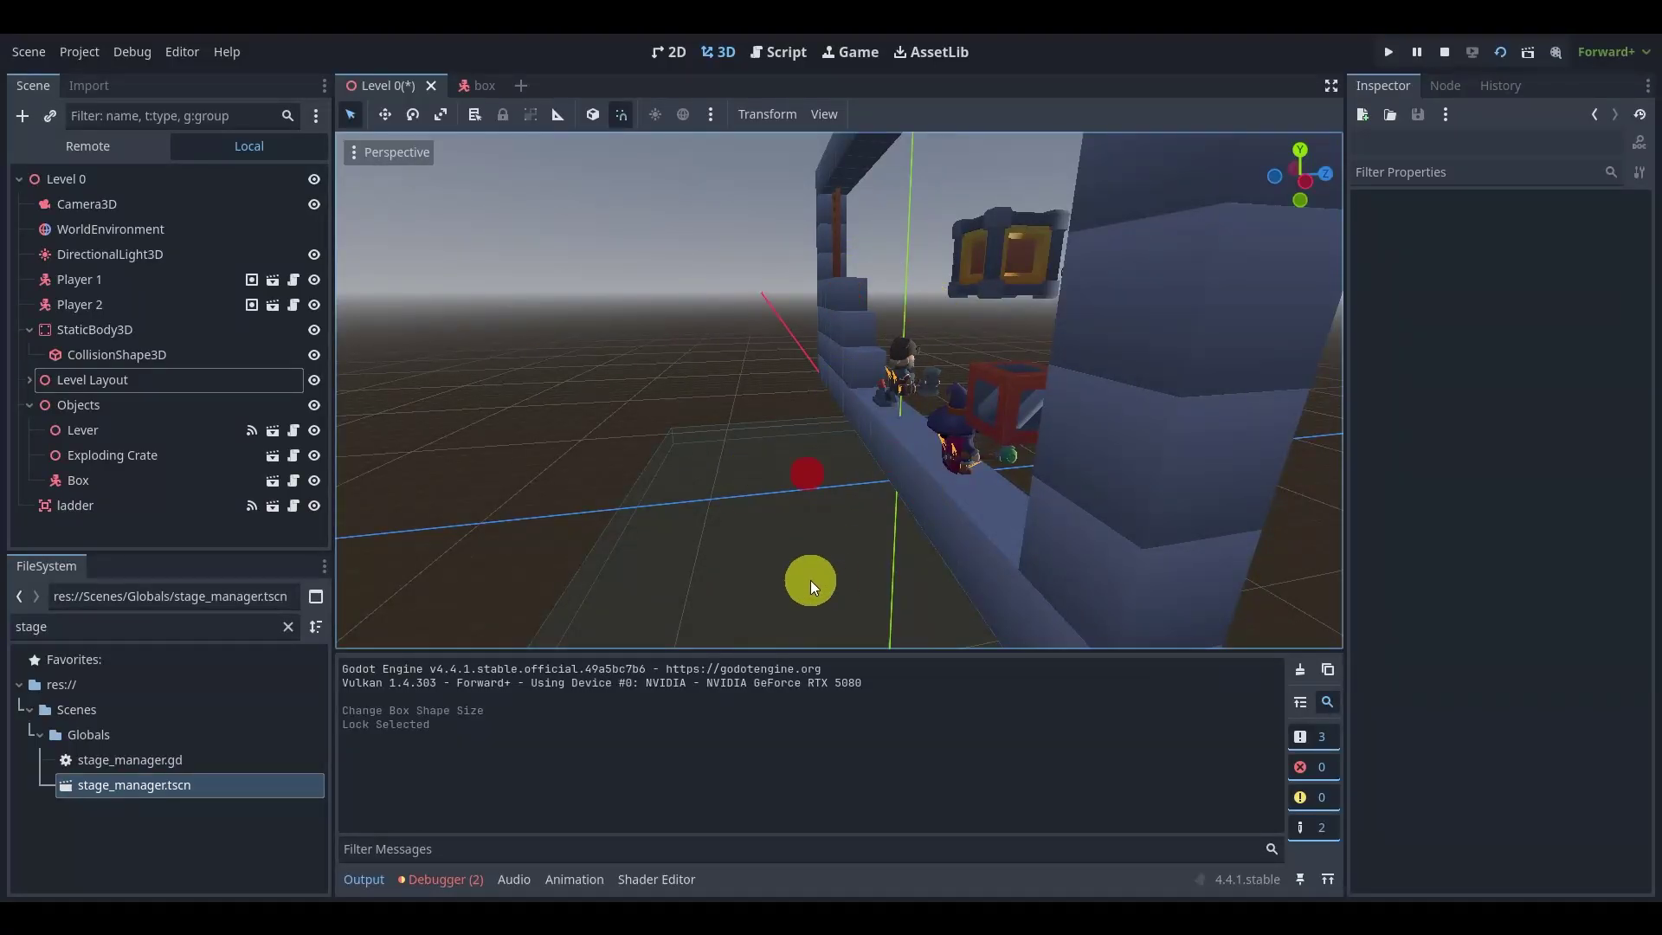
click(163, 354)
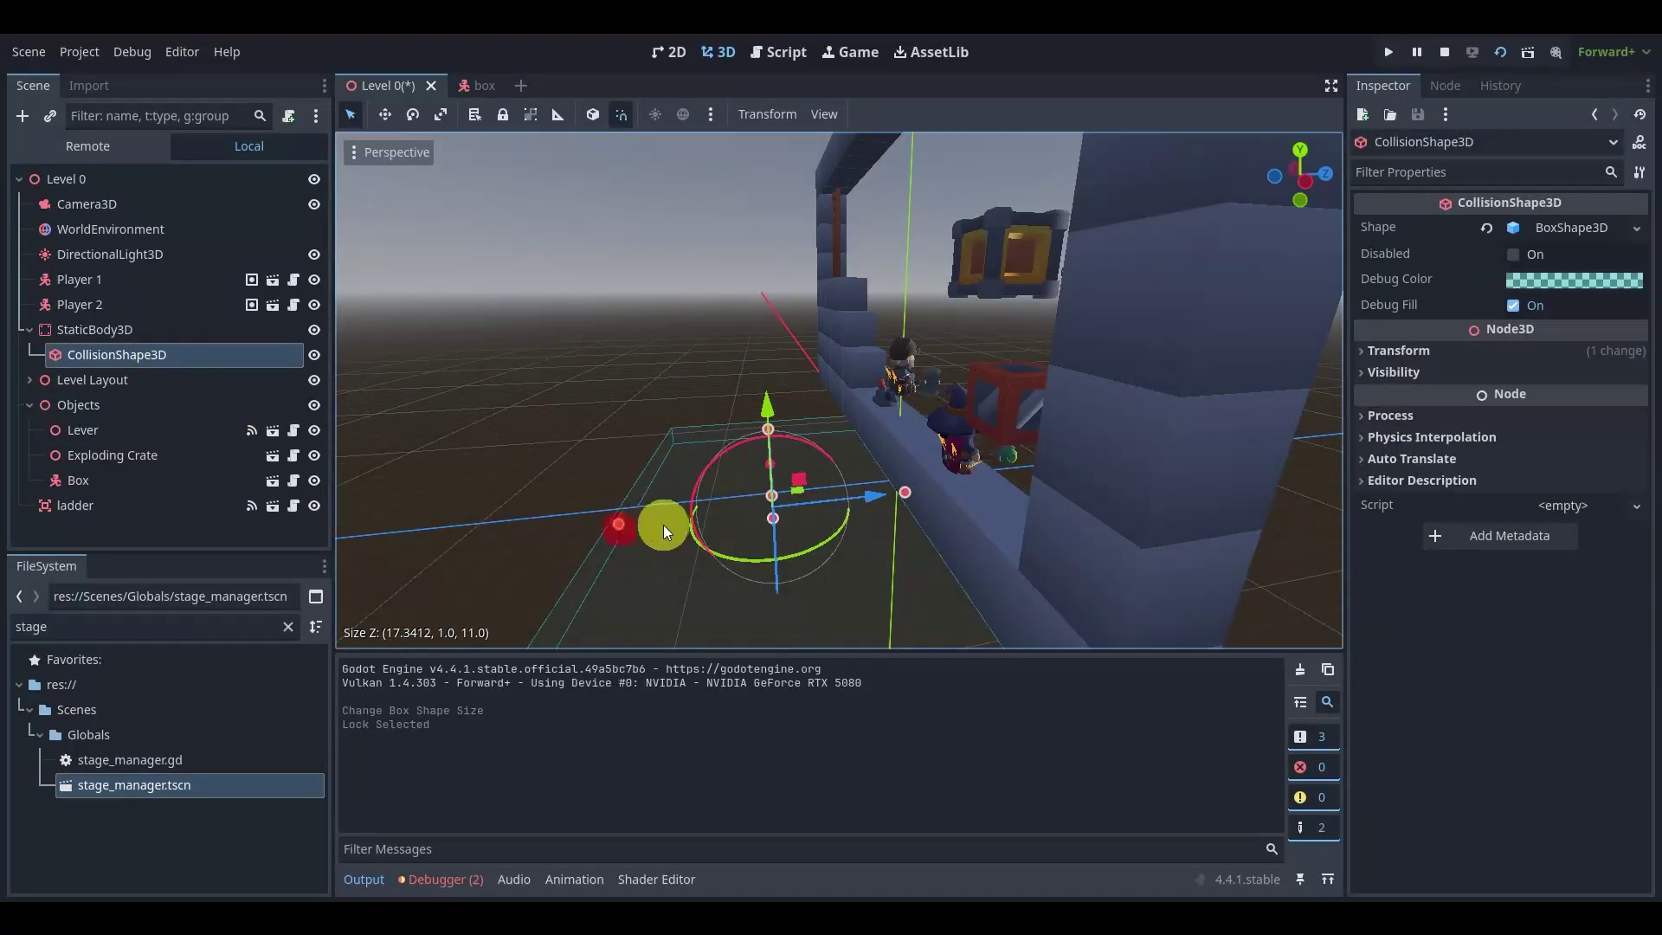
drag(664, 524, 907, 483)
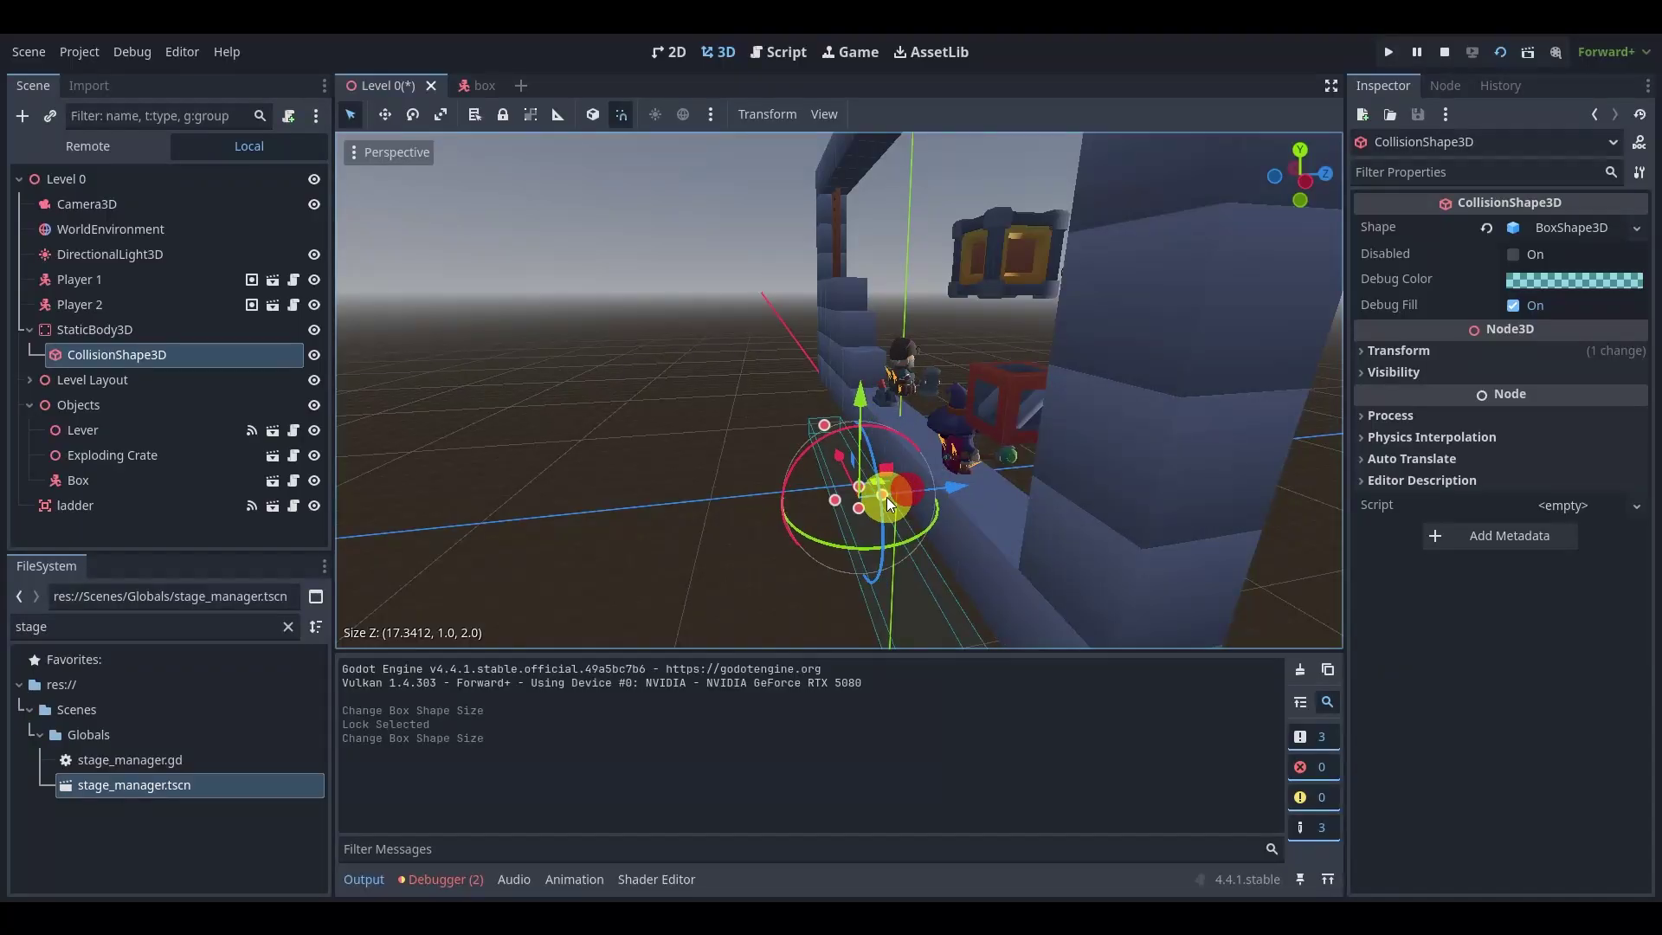
- Stretch the collision box to 25 m wide and extend it upward to form a wall behind the level frame
middle_drag(886, 497, 1160, 455)
scroll(935, 447, down, 2)
drag(770, 451, 671, 435)
drag(865, 441, 919, 191)
middle_drag(918, 191, 838, 342)
drag(855, 309, 841, 311)
- Turn off snapping and fine-tune the rear collision wall's depth to about 1.55 m
click(623, 115)
middle_drag(925, 288, 833, 261)
mouse_move(833, 262)
mouse_down()
mouse_move(860, 263)
mouse_move(818, 273)
mouse_move(837, 278)
mouse_up()
middle_drag(838, 279, 566, 349)
- Duplicate the rear collision wall and move the copy along Z to the front of the level frame
key(ctrl+d)
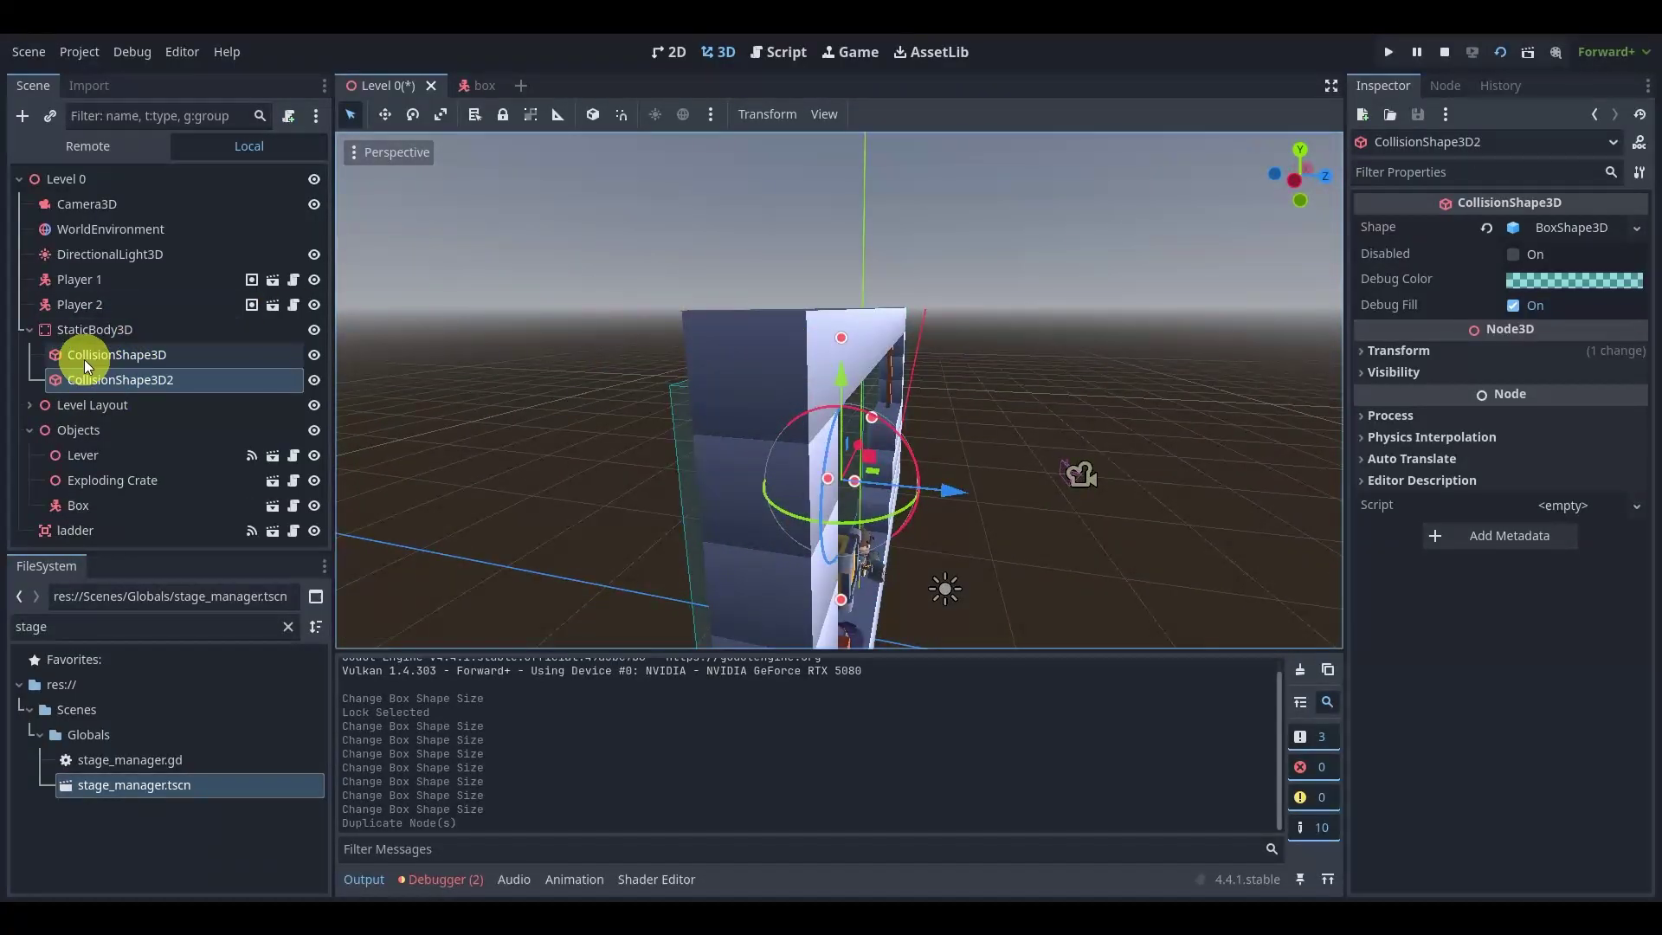
drag(957, 492, 1021, 494)
middle_drag(1023, 493, 904, 426)
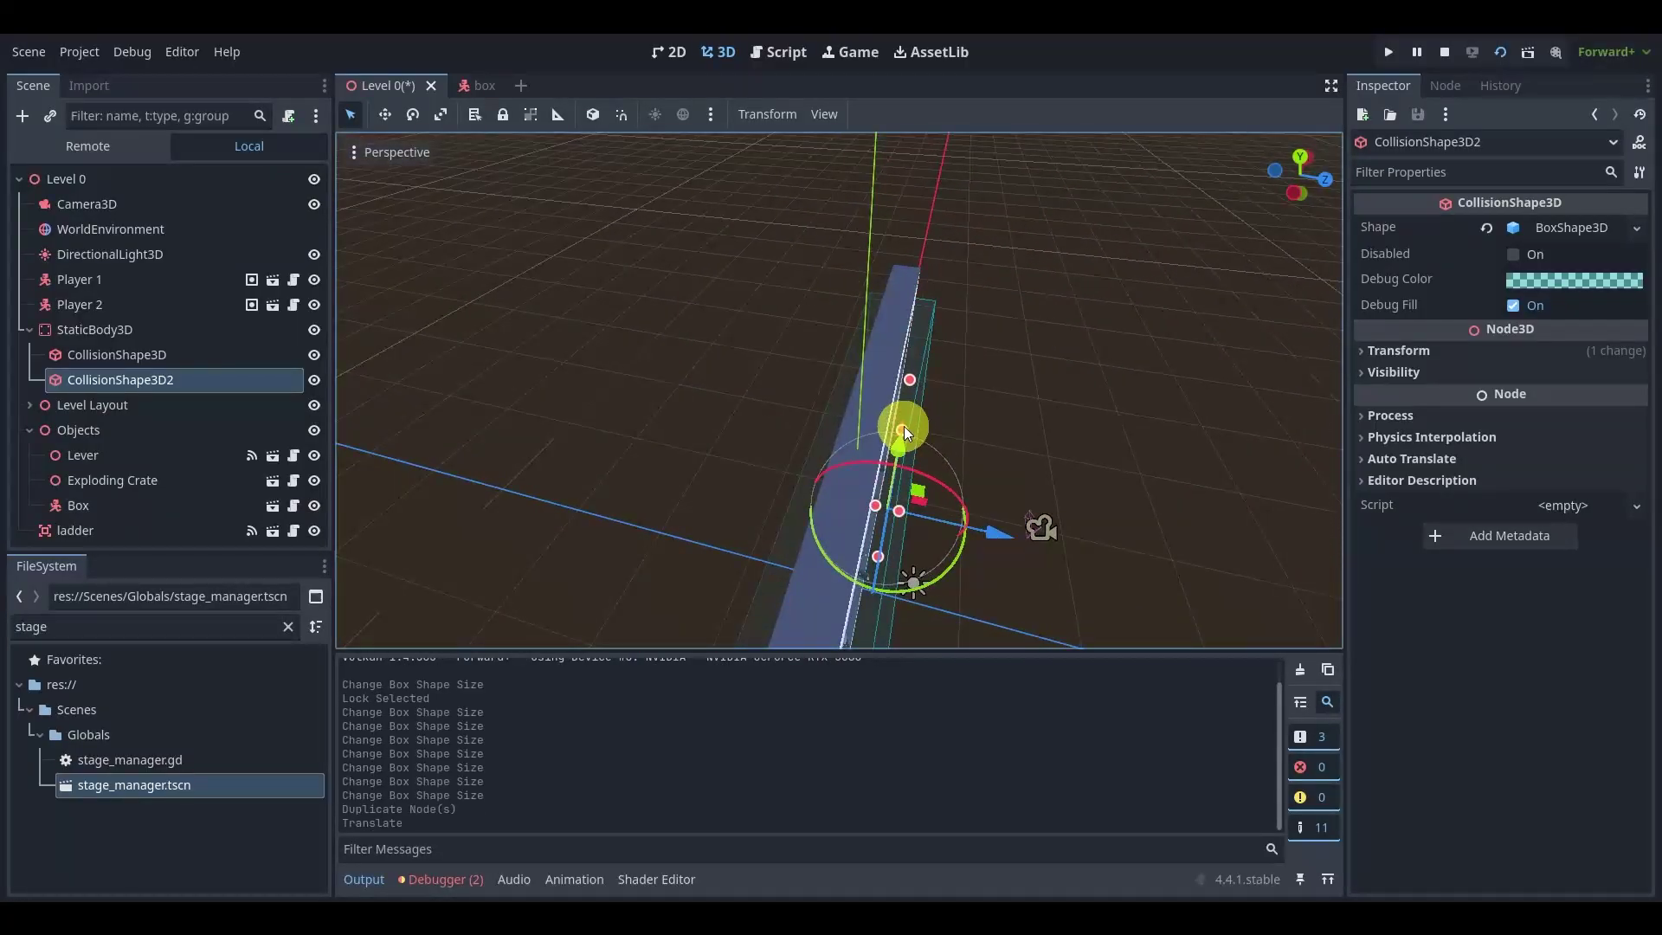
- Adjust the upper edge of the front collision wall to give it a height of about 17.2 m
drag(904, 426, 913, 329)
middle_drag(914, 328, 879, 335)
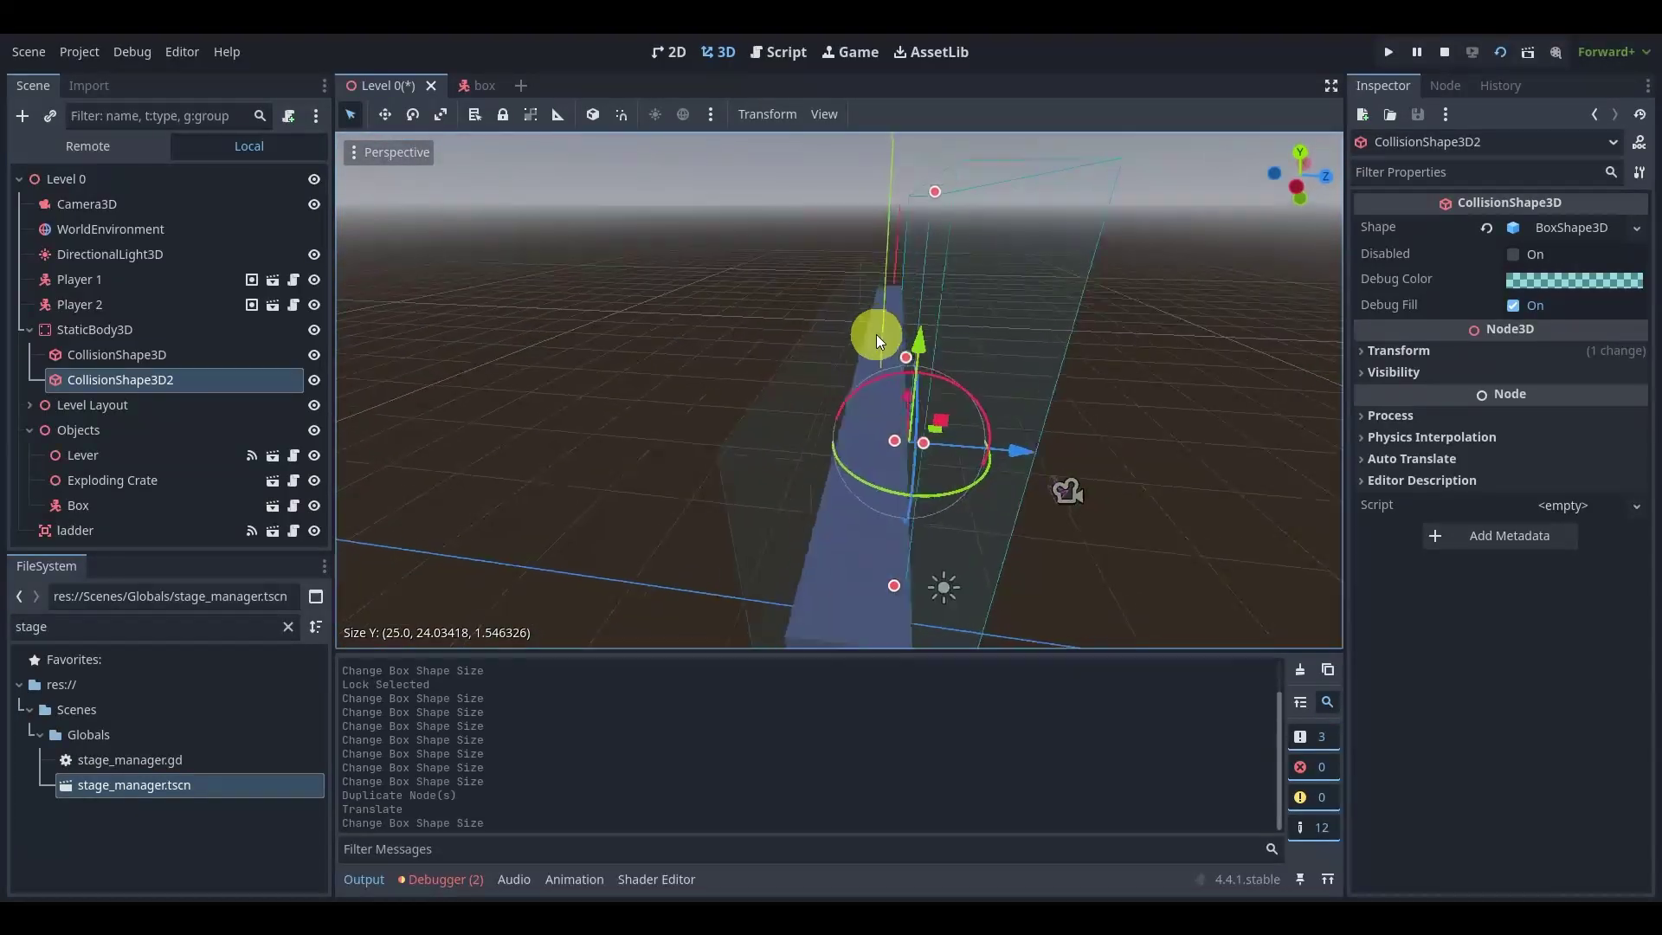
drag(936, 194, 939, 364)
middle_drag(940, 364, 949, 310)
scroll(1074, 279, down, 2)
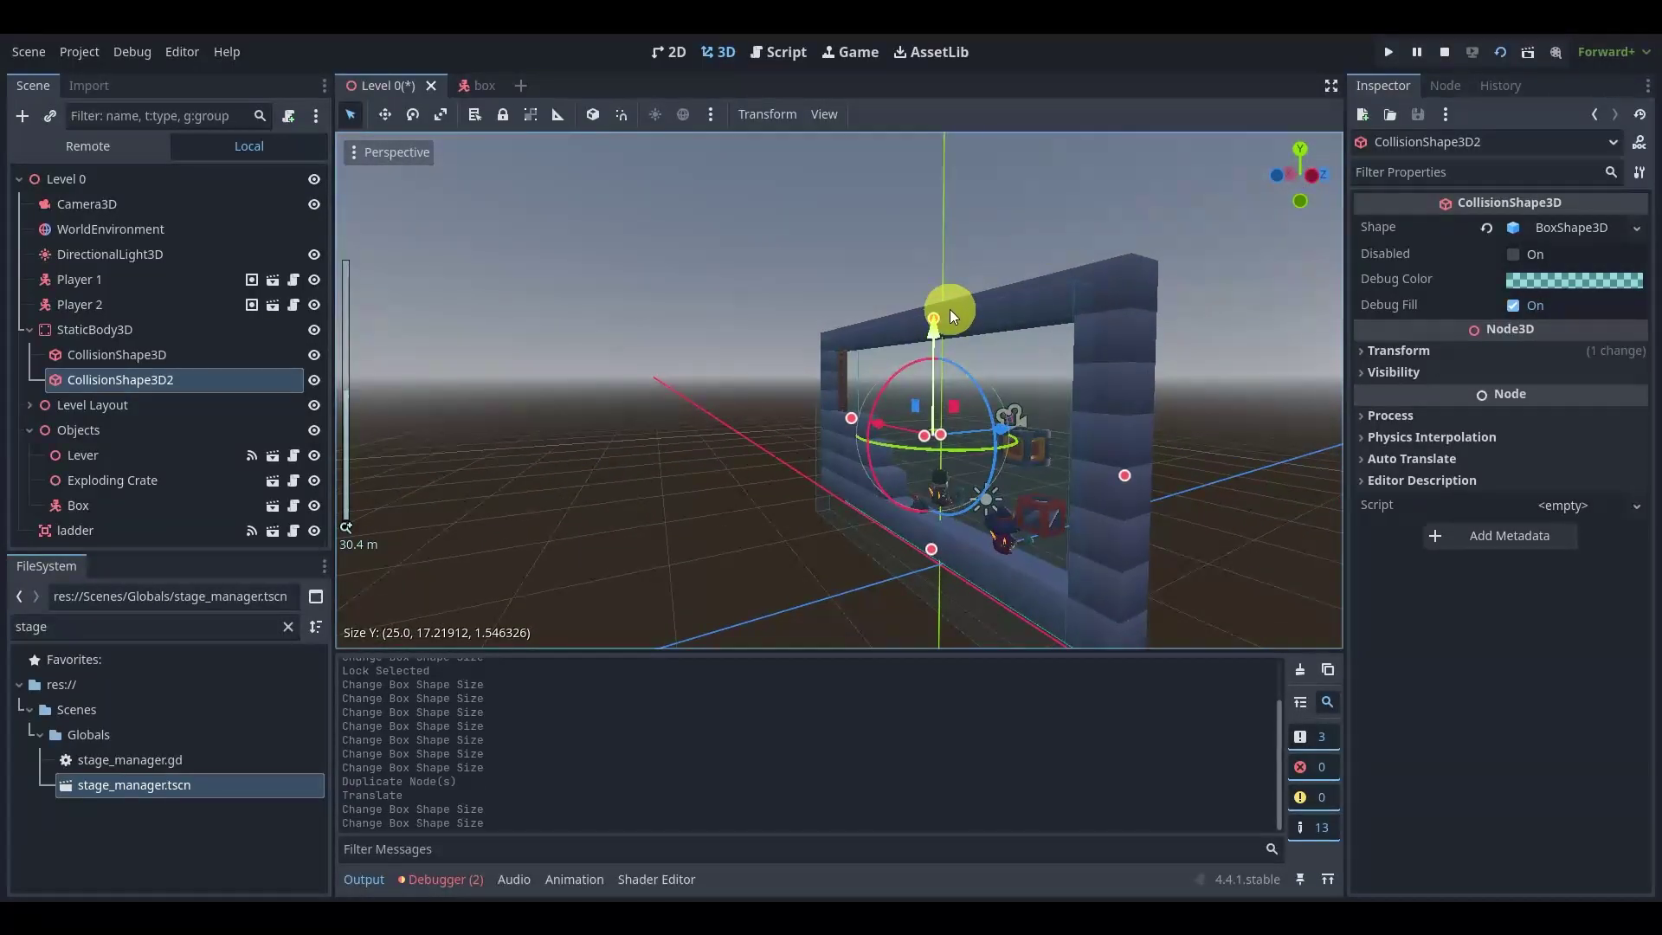
drag(1126, 477, 1229, 505)
middle_drag(1228, 506, 818, 417)
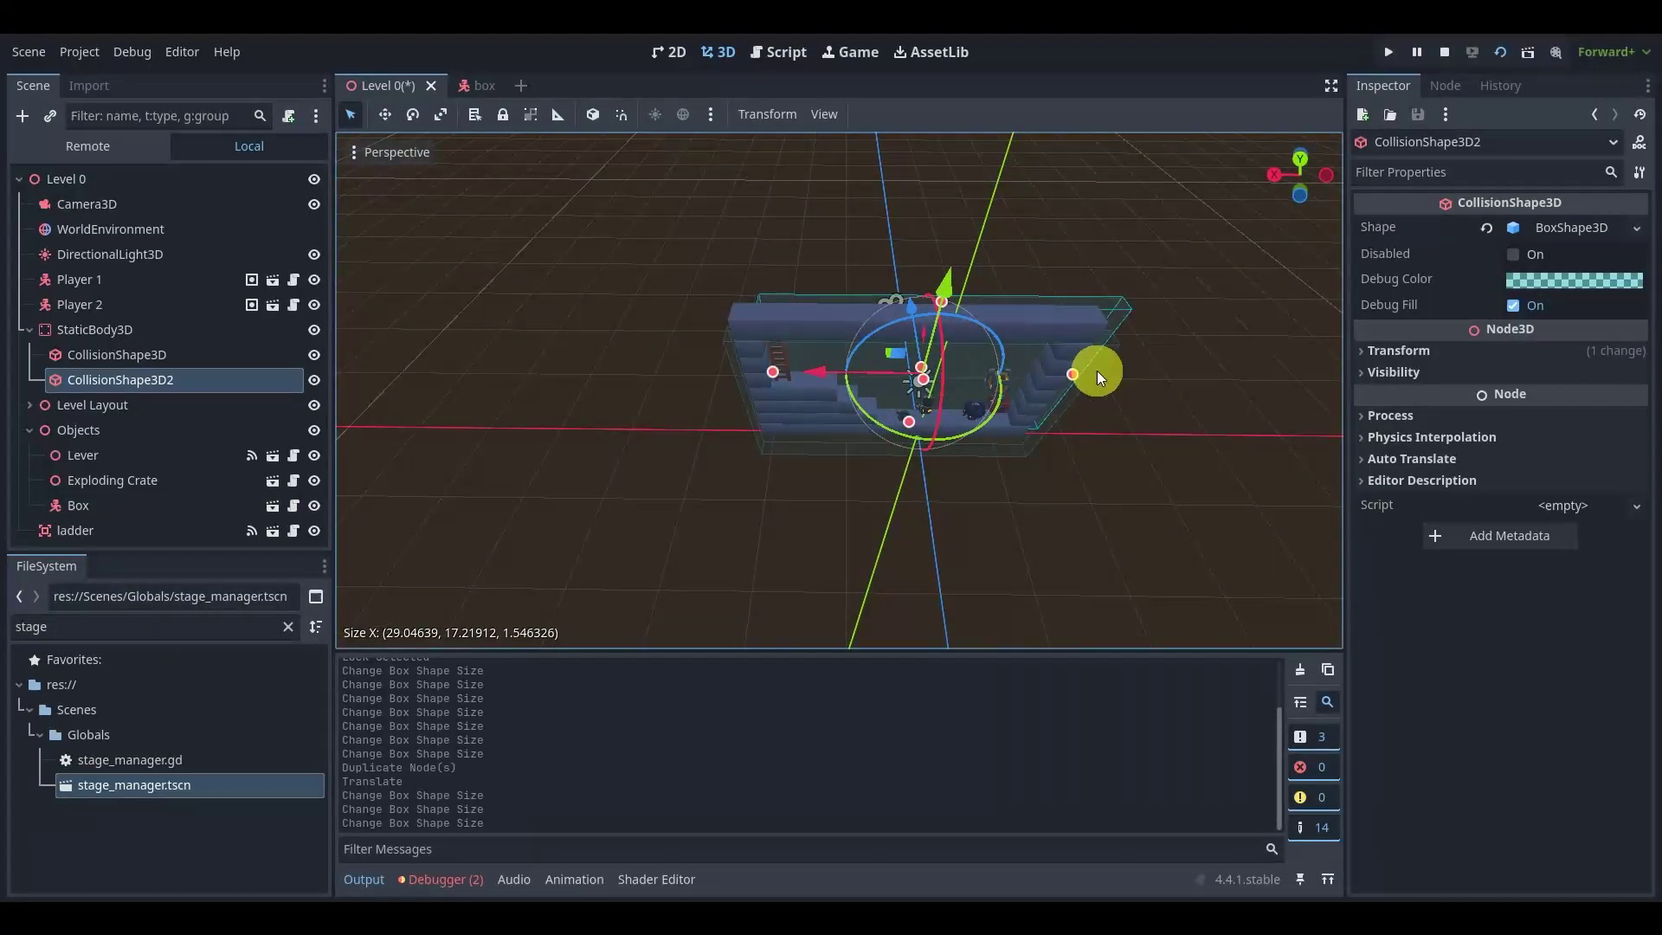
key(ctrl+z)
- Deselect the front collision wall and check its position against the frame from the side
middle_drag(1129, 353, 701, 312)
click(1061, 275)
scroll(870, 313, up, 3)
scroll(823, 260, up, 3)
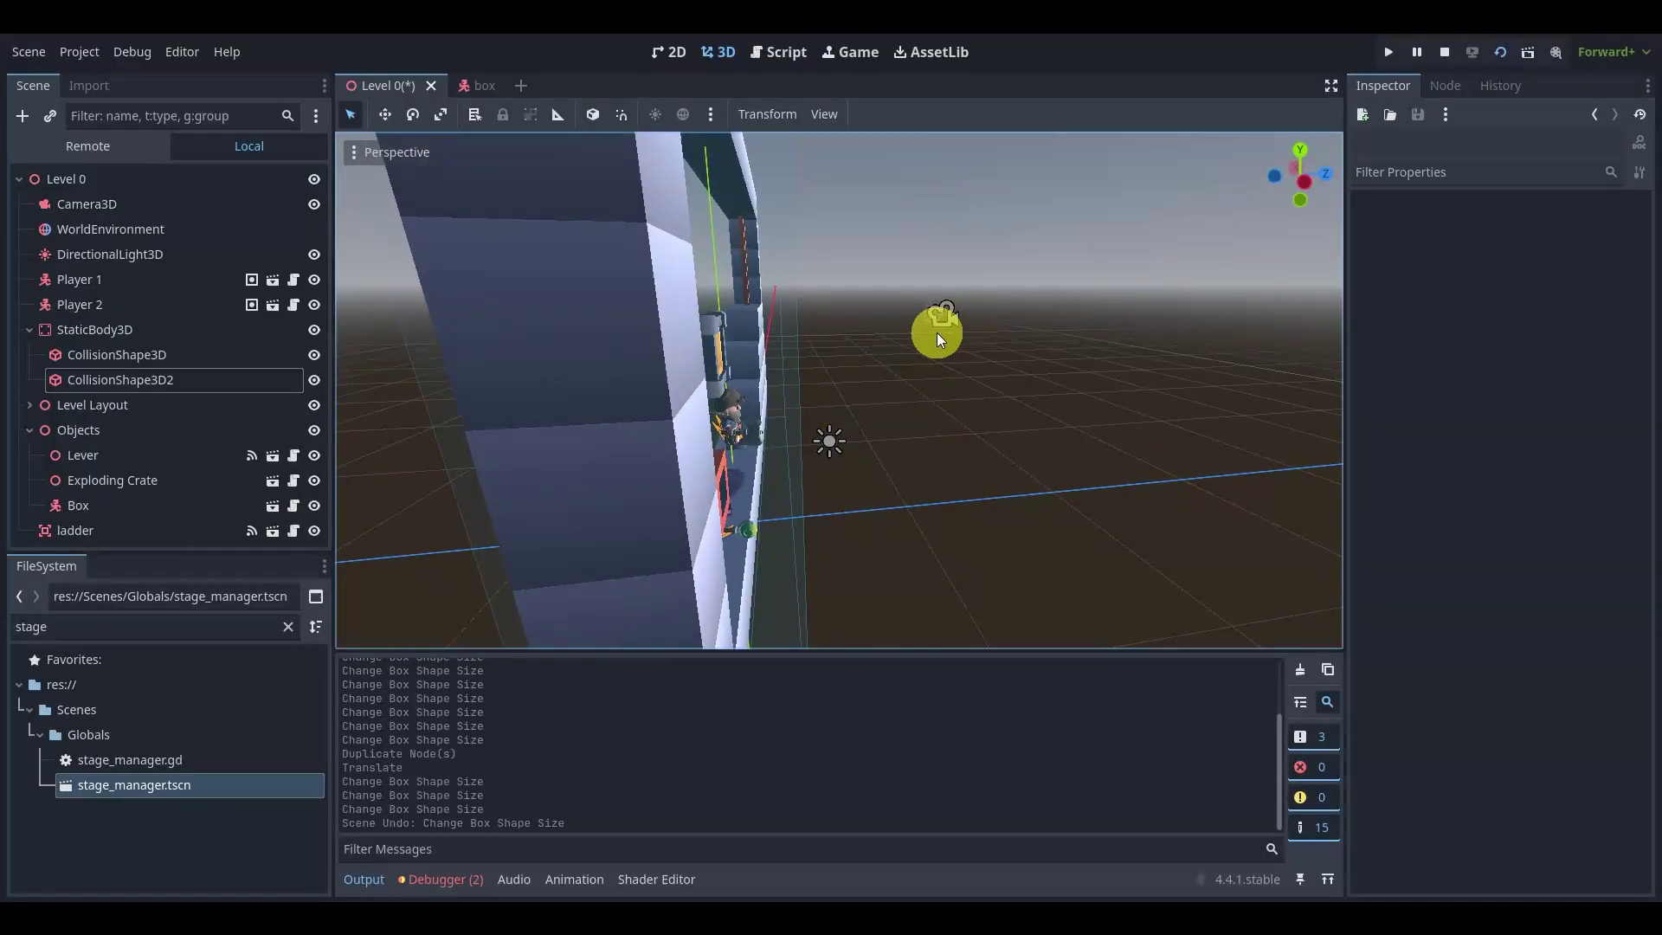
- Select the Player 1 character in the level and open its scene for inspection
middle_drag(911, 346, 874, 389)
scroll(874, 389, up, 14)
shift+middle_drag(961, 304, 827, 323)
click(796, 305)
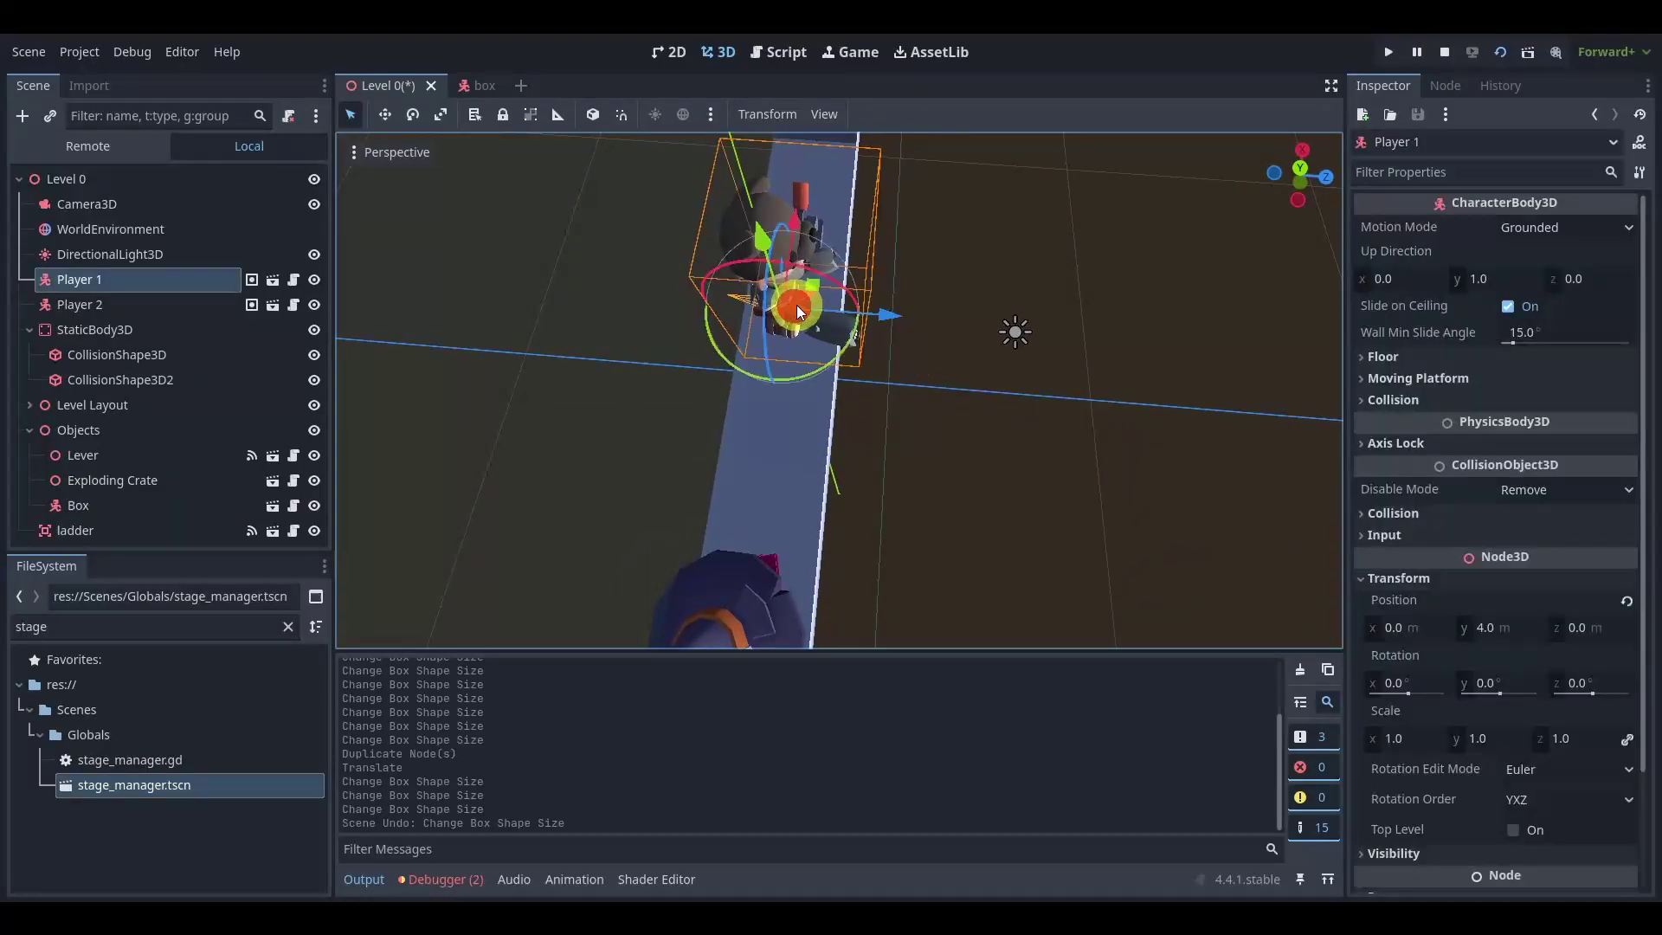
click(277, 282)
middle_drag(690, 345, 680, 349)
click(640, 313)
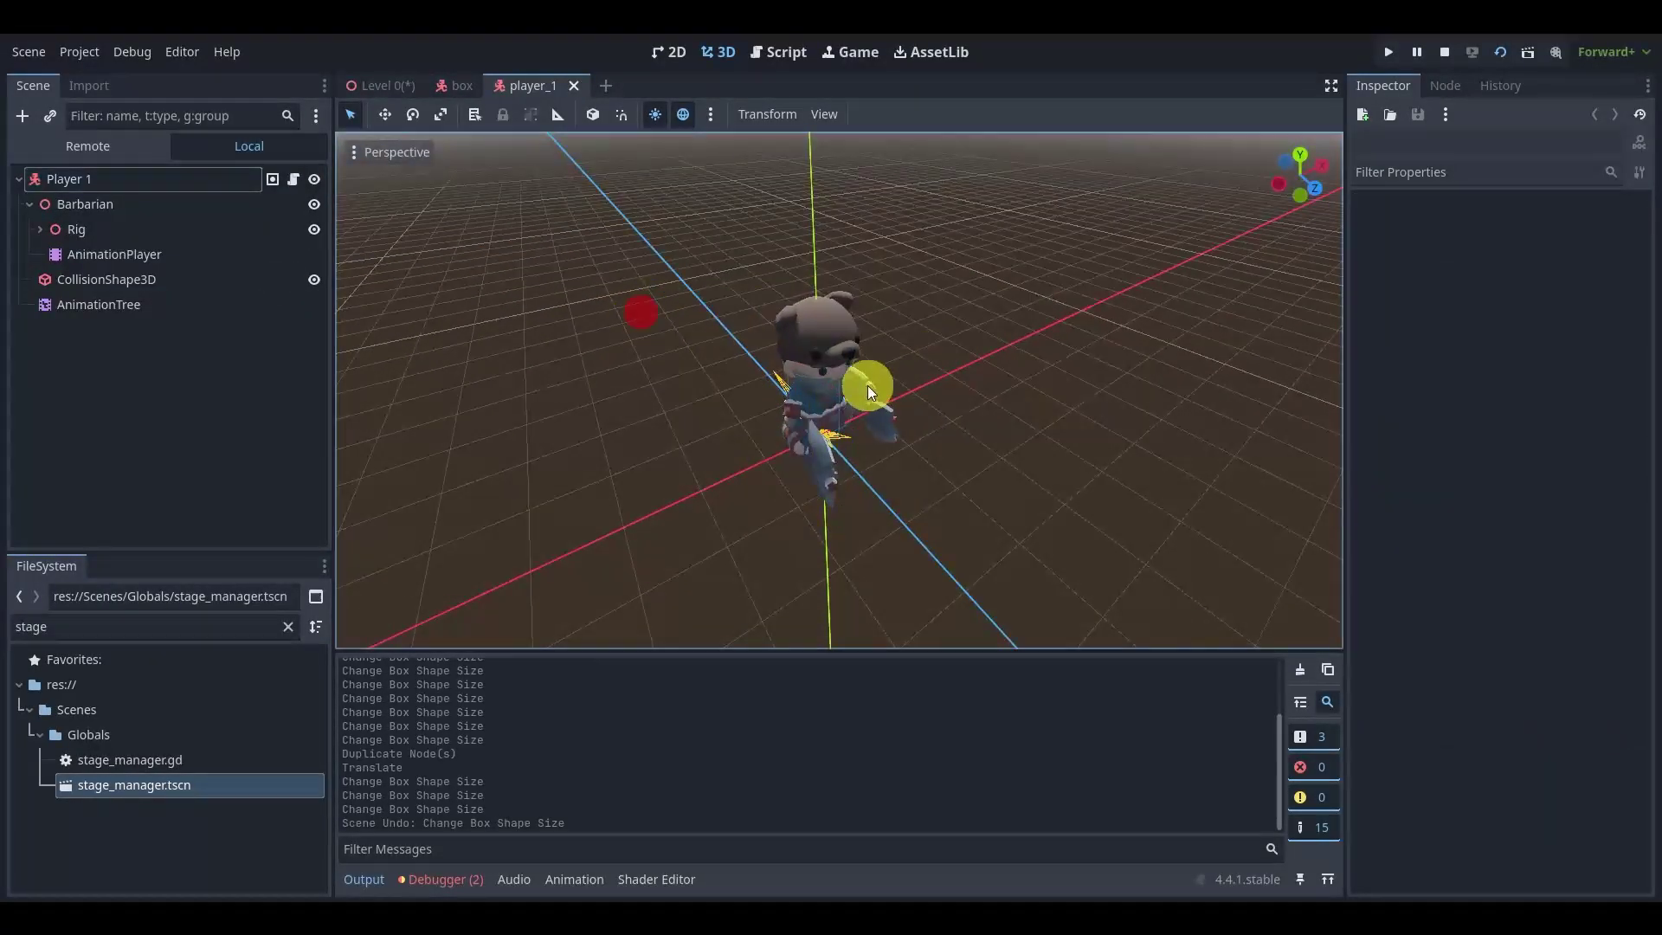
- Examine the Barbarian model up close in the Player 1 scene and collapse its node tree
scroll(862, 399, up, 5)
click(843, 469)
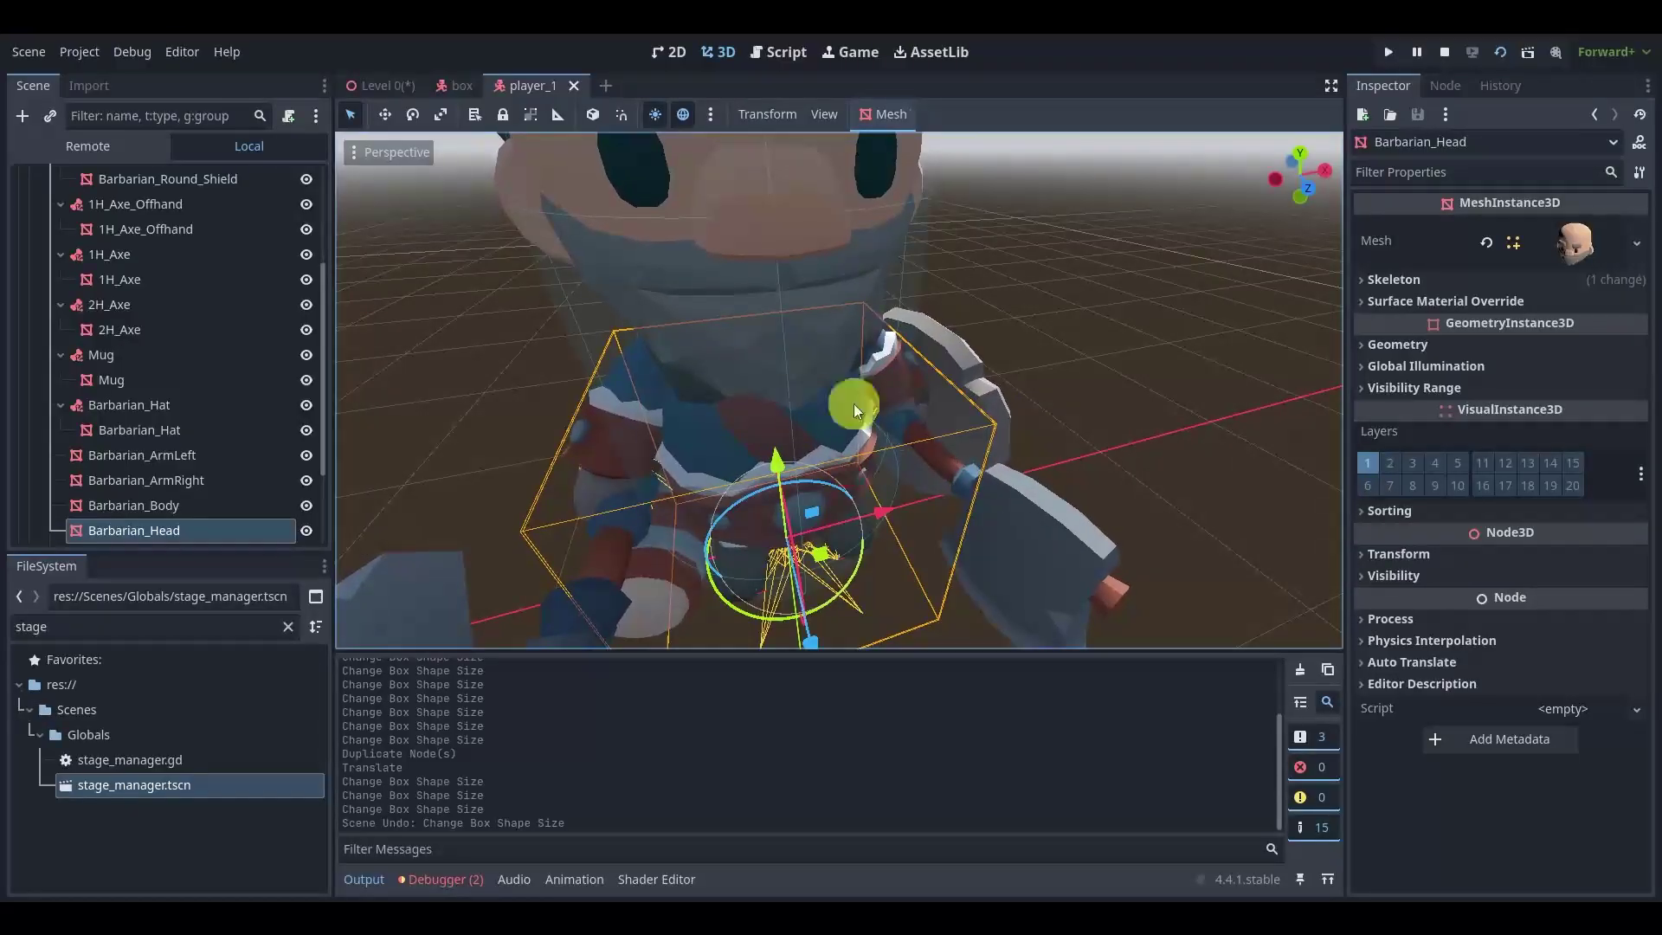
scroll(140, 322, up, 3)
scroll(750, 405, down, 5)
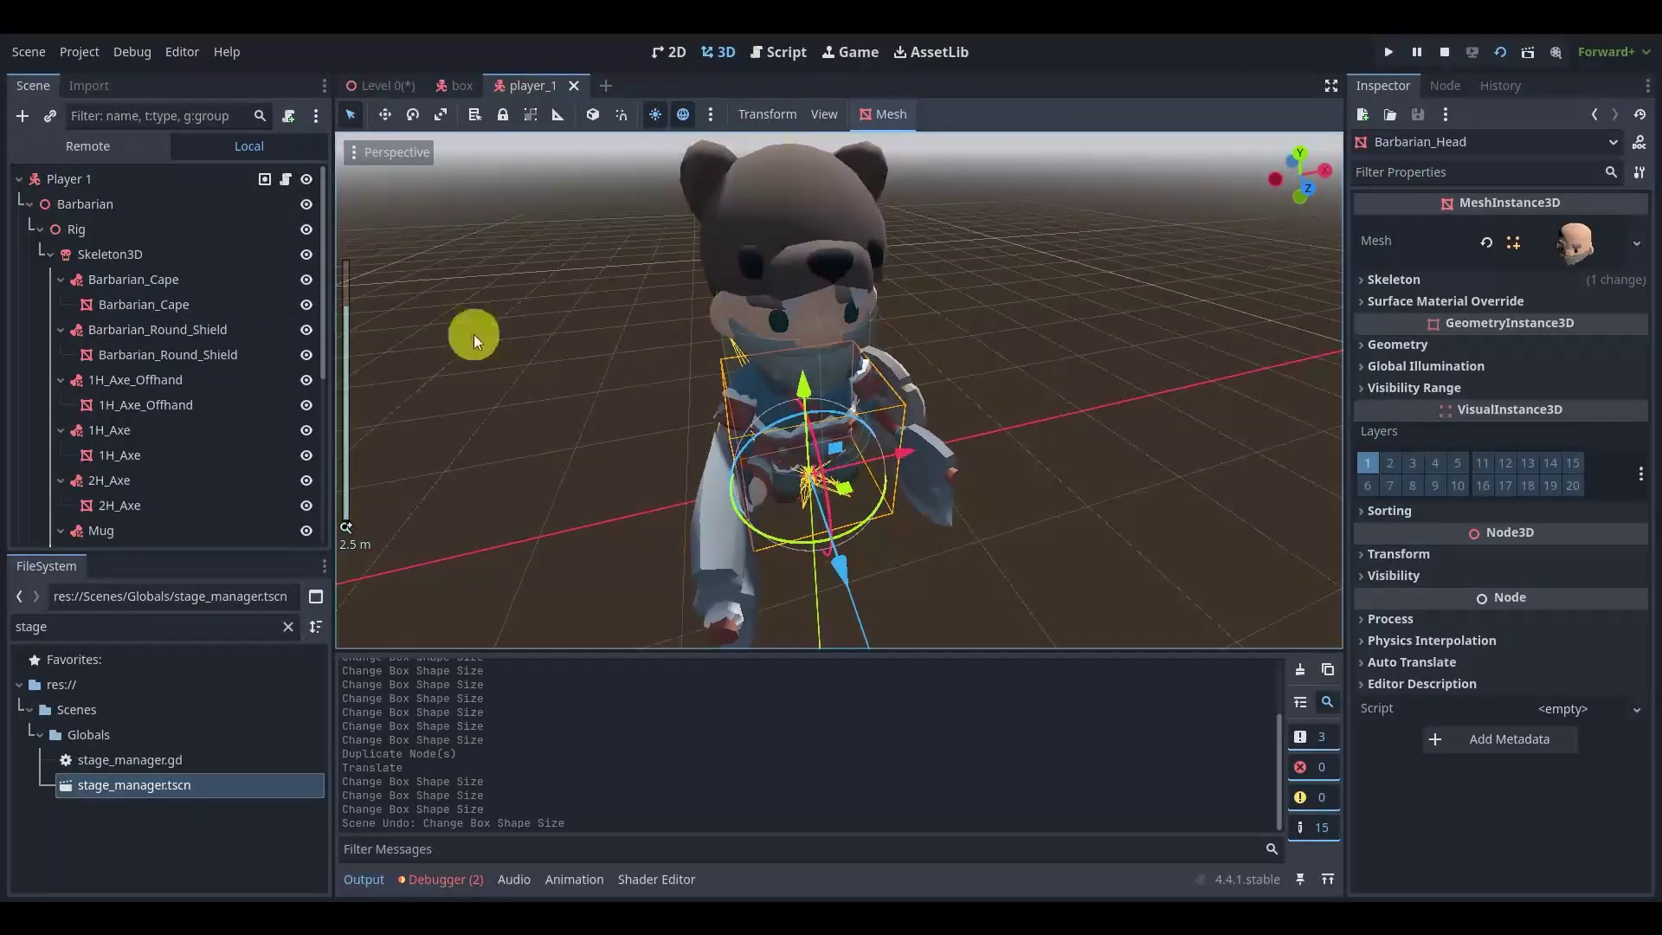
click(51, 252)
click(37, 227)
click(29, 204)
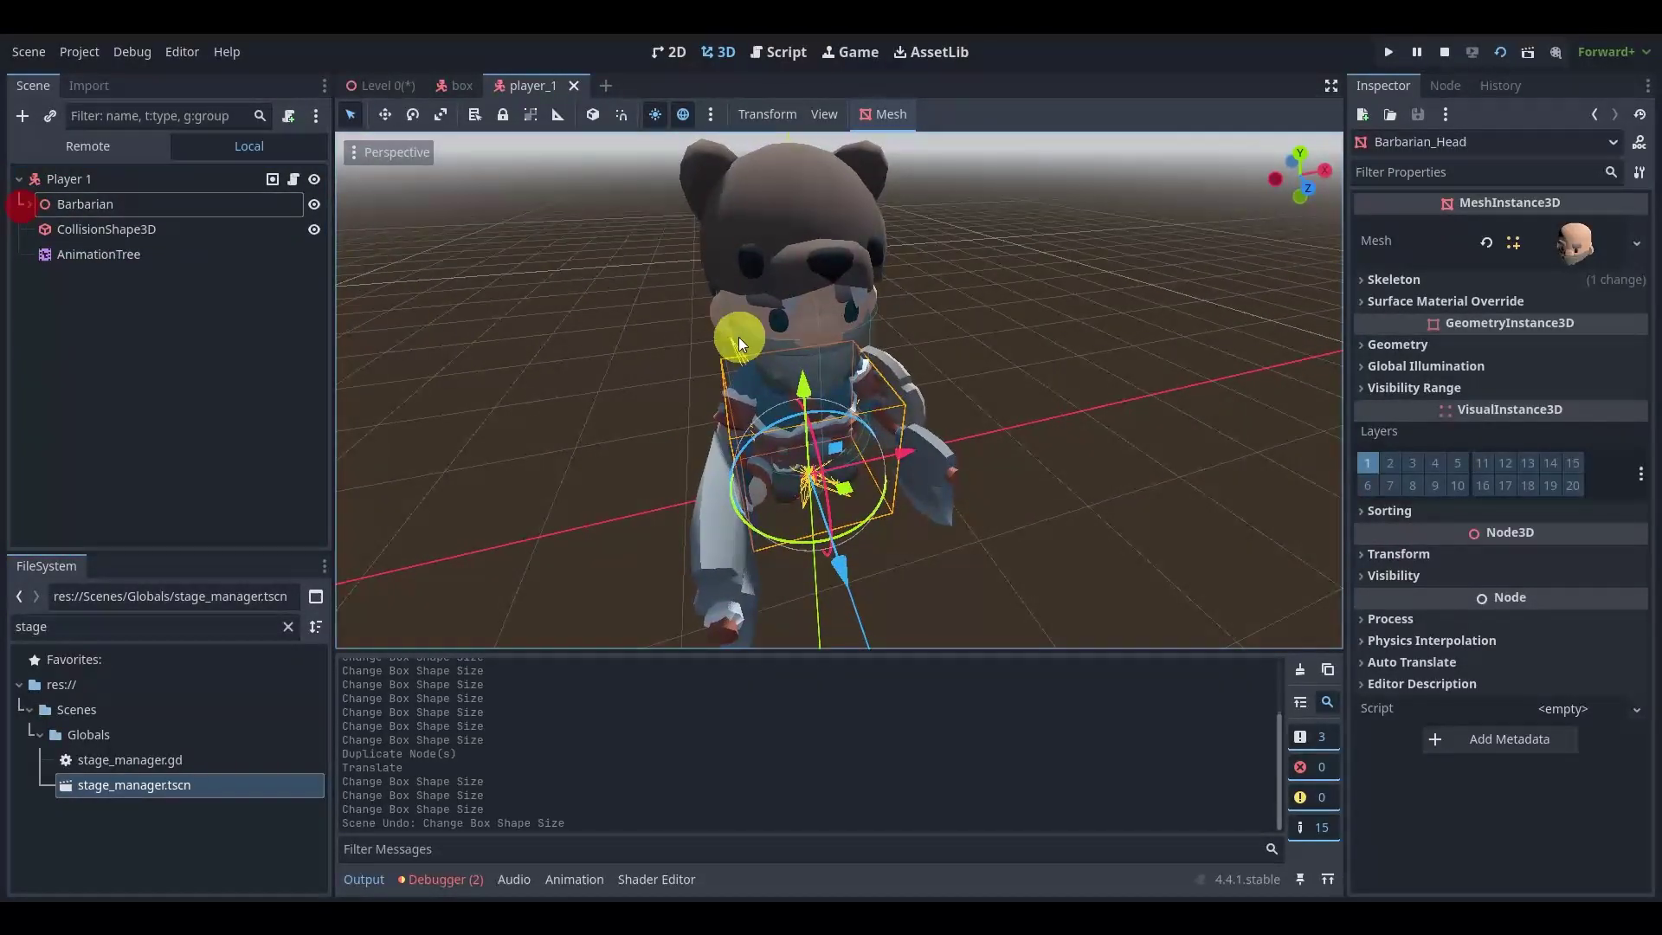
- Close the player_1 and box scenes to return to the Level 0 scene
click(575, 85)
scroll(623, 281, down, 3)
click(626, 273)
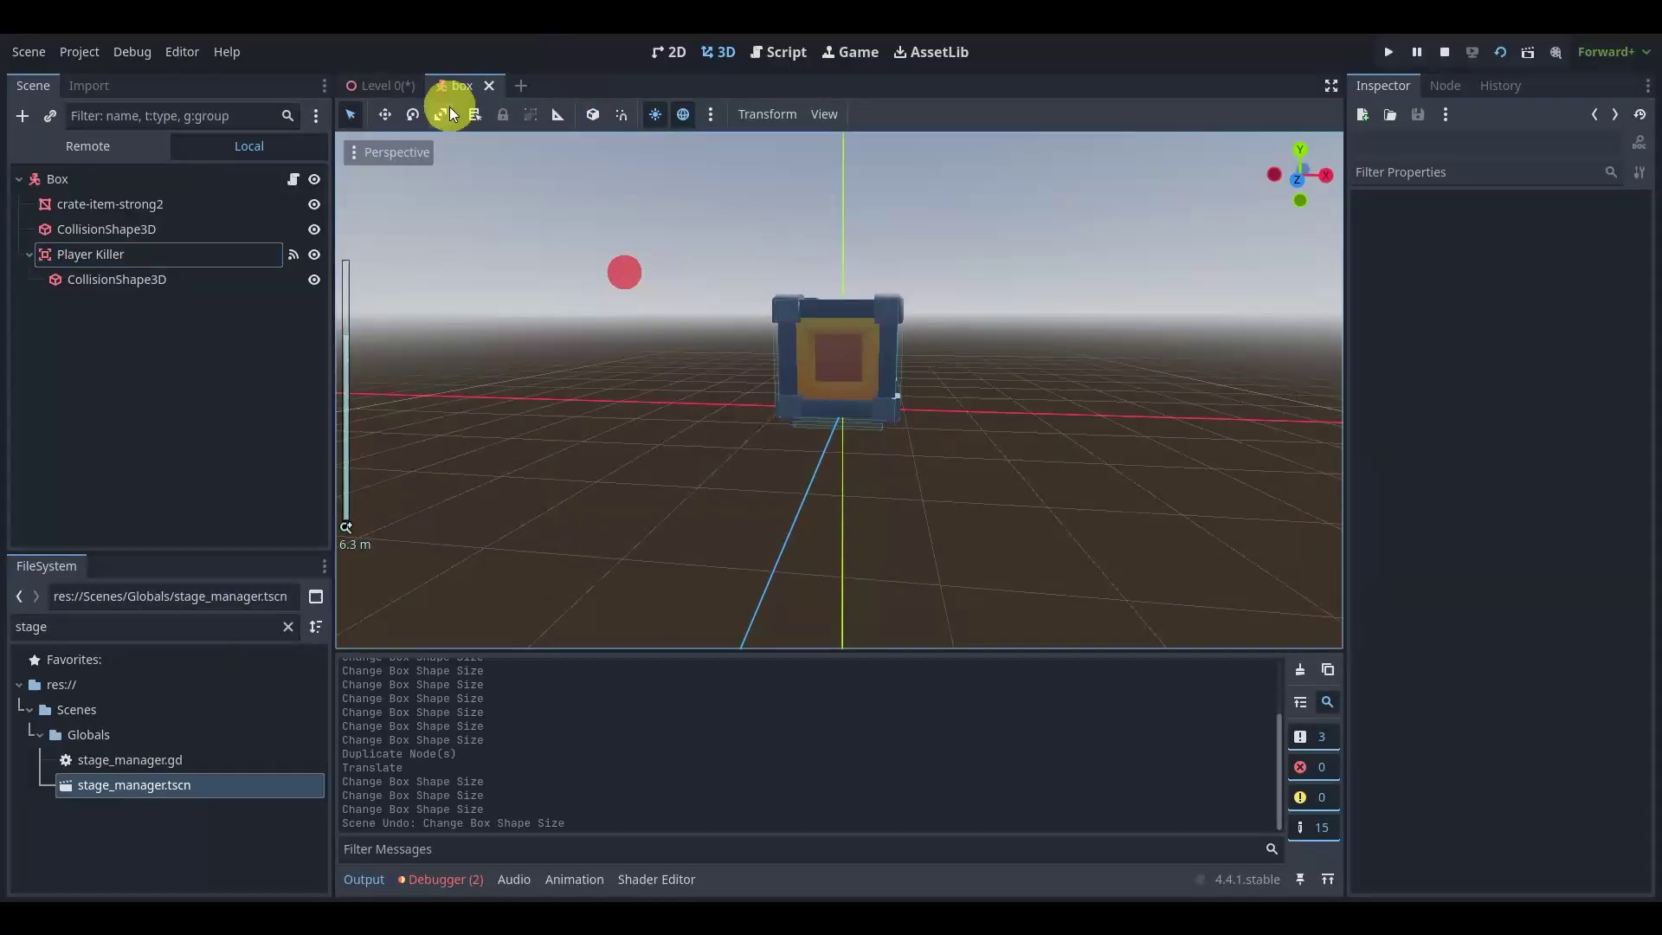
click(489, 87)
scroll(999, 391, down, 10)
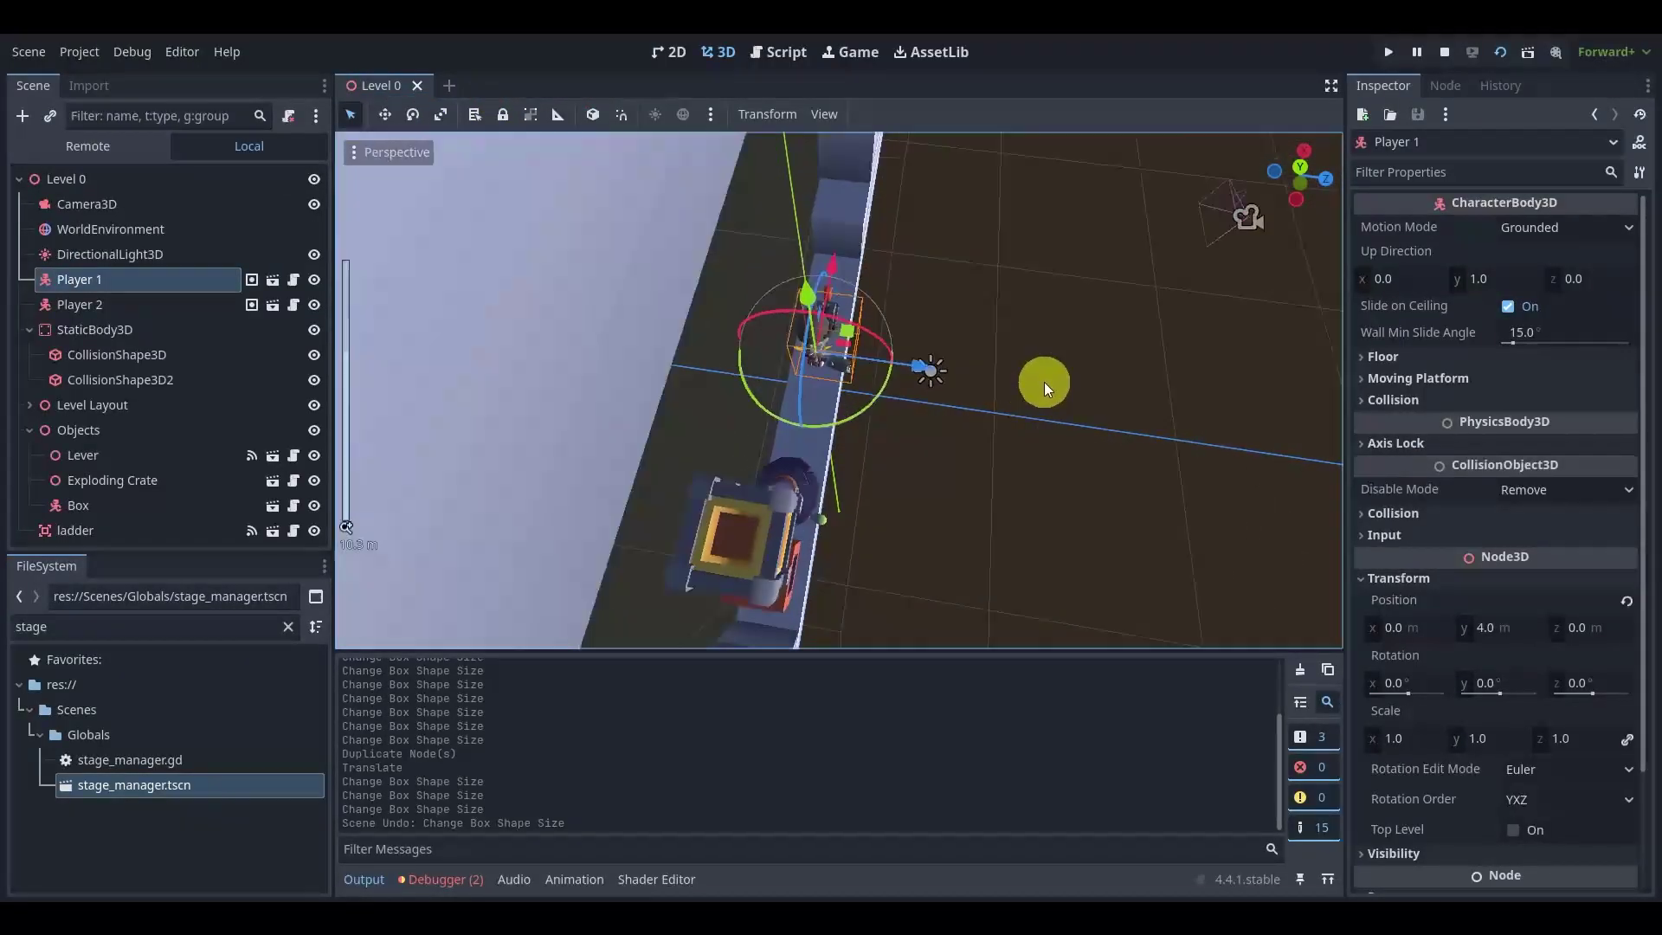
- Deselect Player 1 and add a Label3D node to the Level 0 scene
click(1080, 381)
middle_drag(1079, 381, 839, 383)
middle_drag(998, 464, 961, 442)
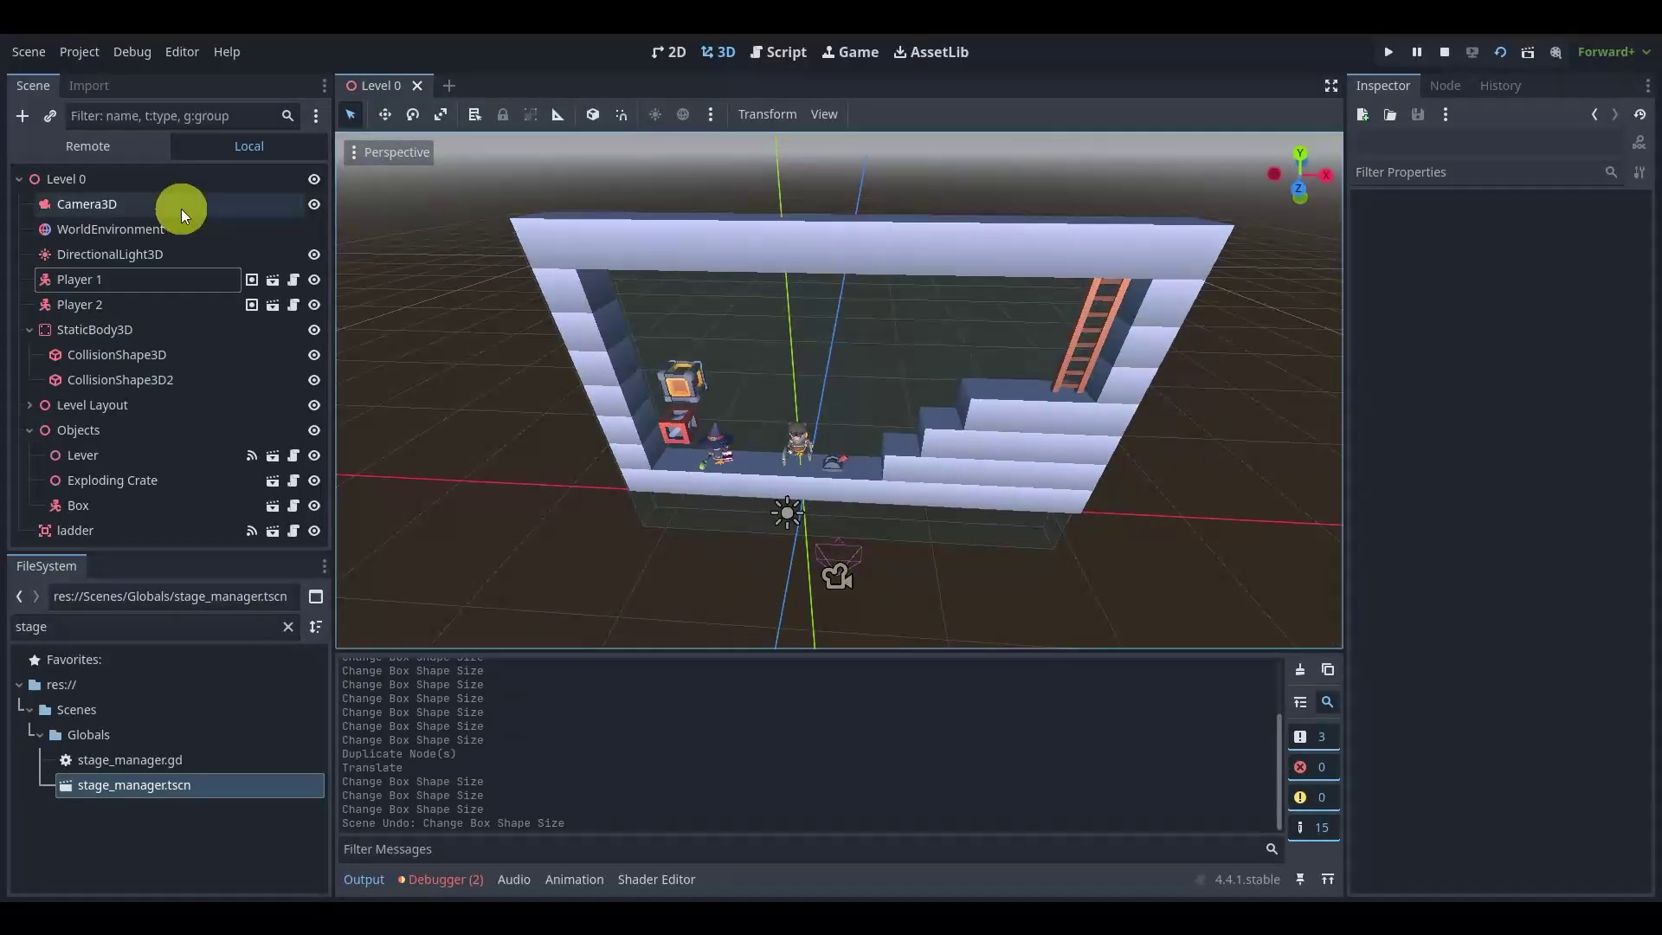
click(22, 116)
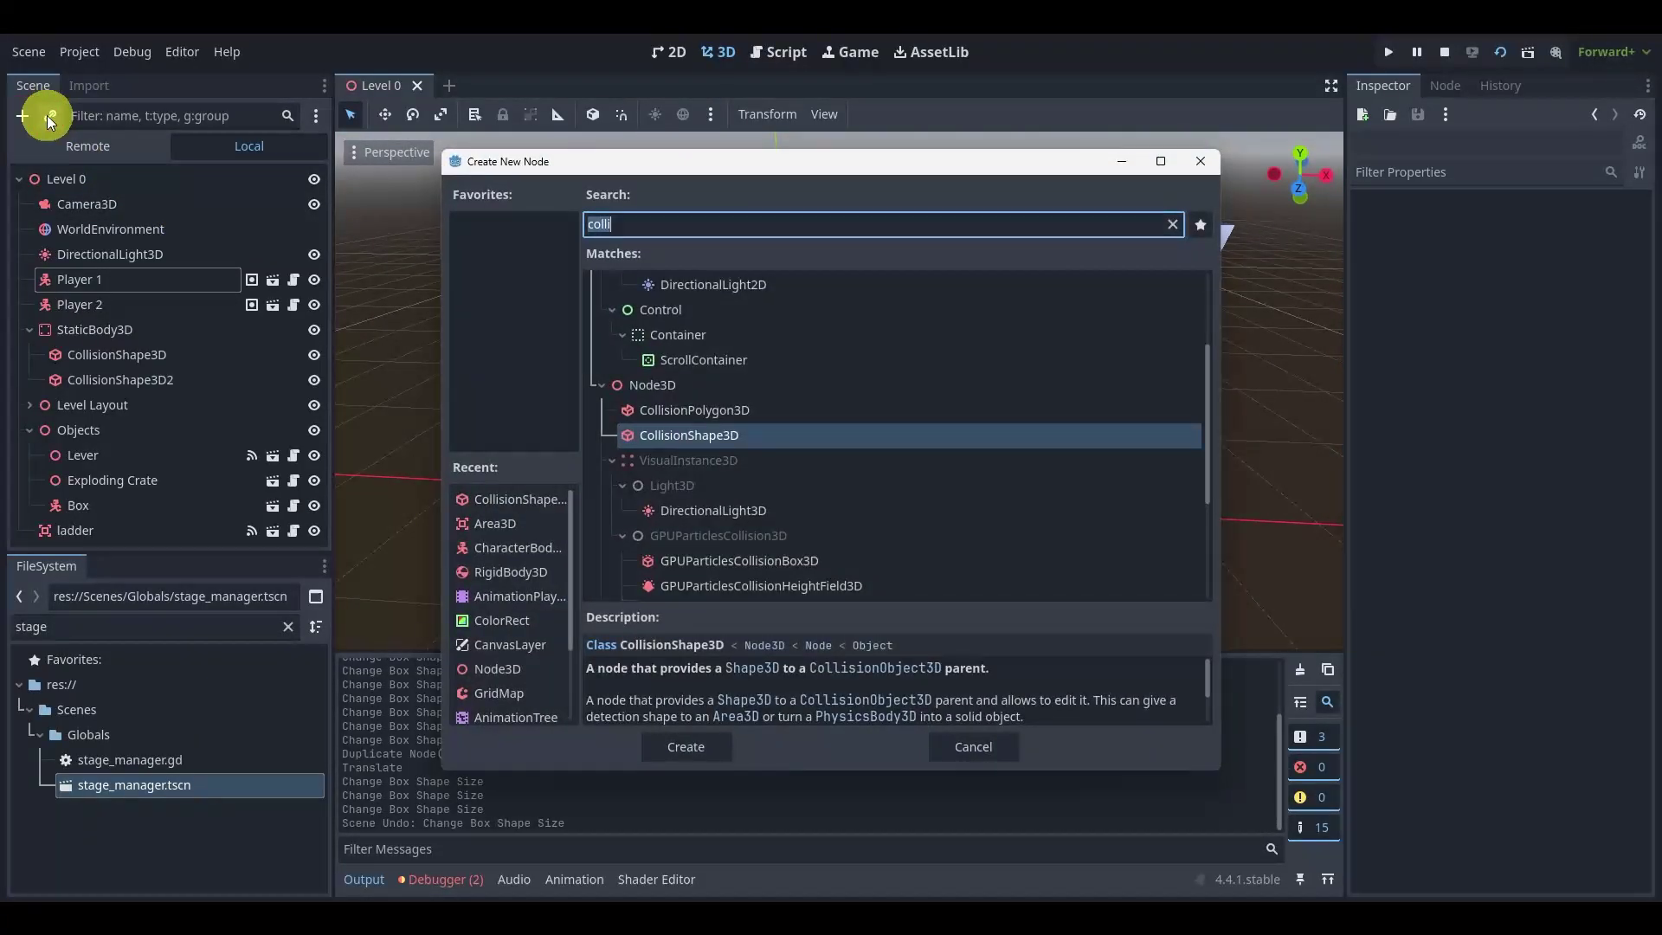
text(lab)
key(Up)
key(Up)
key(Up)
key(Up)
key(Up)
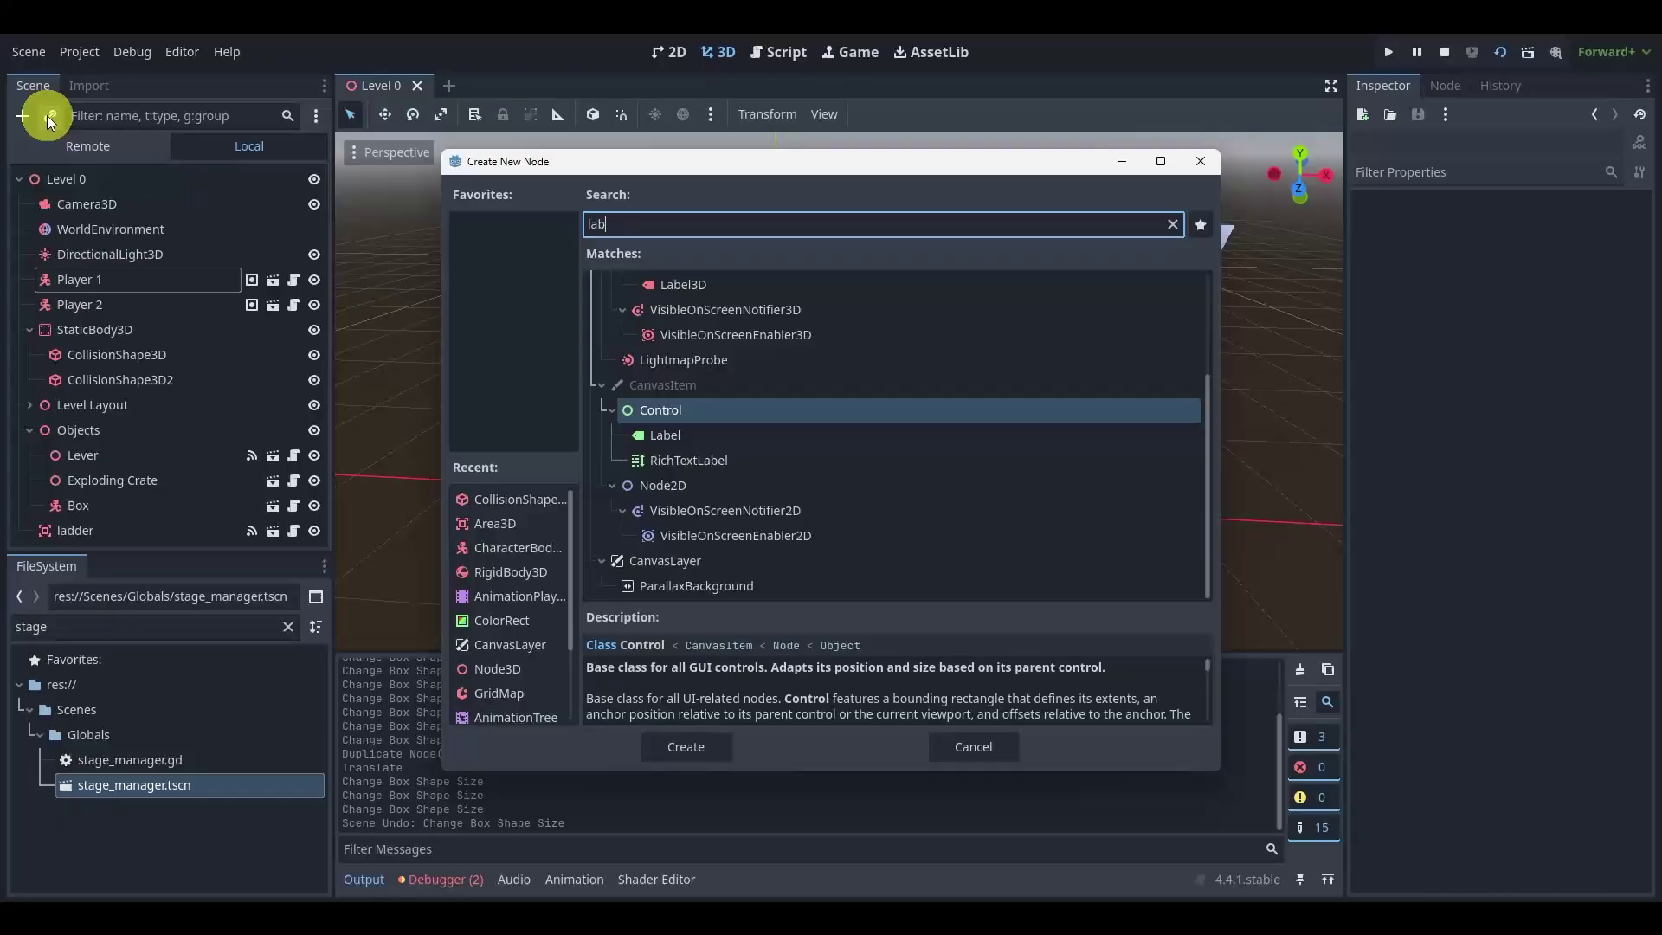
key(Return)
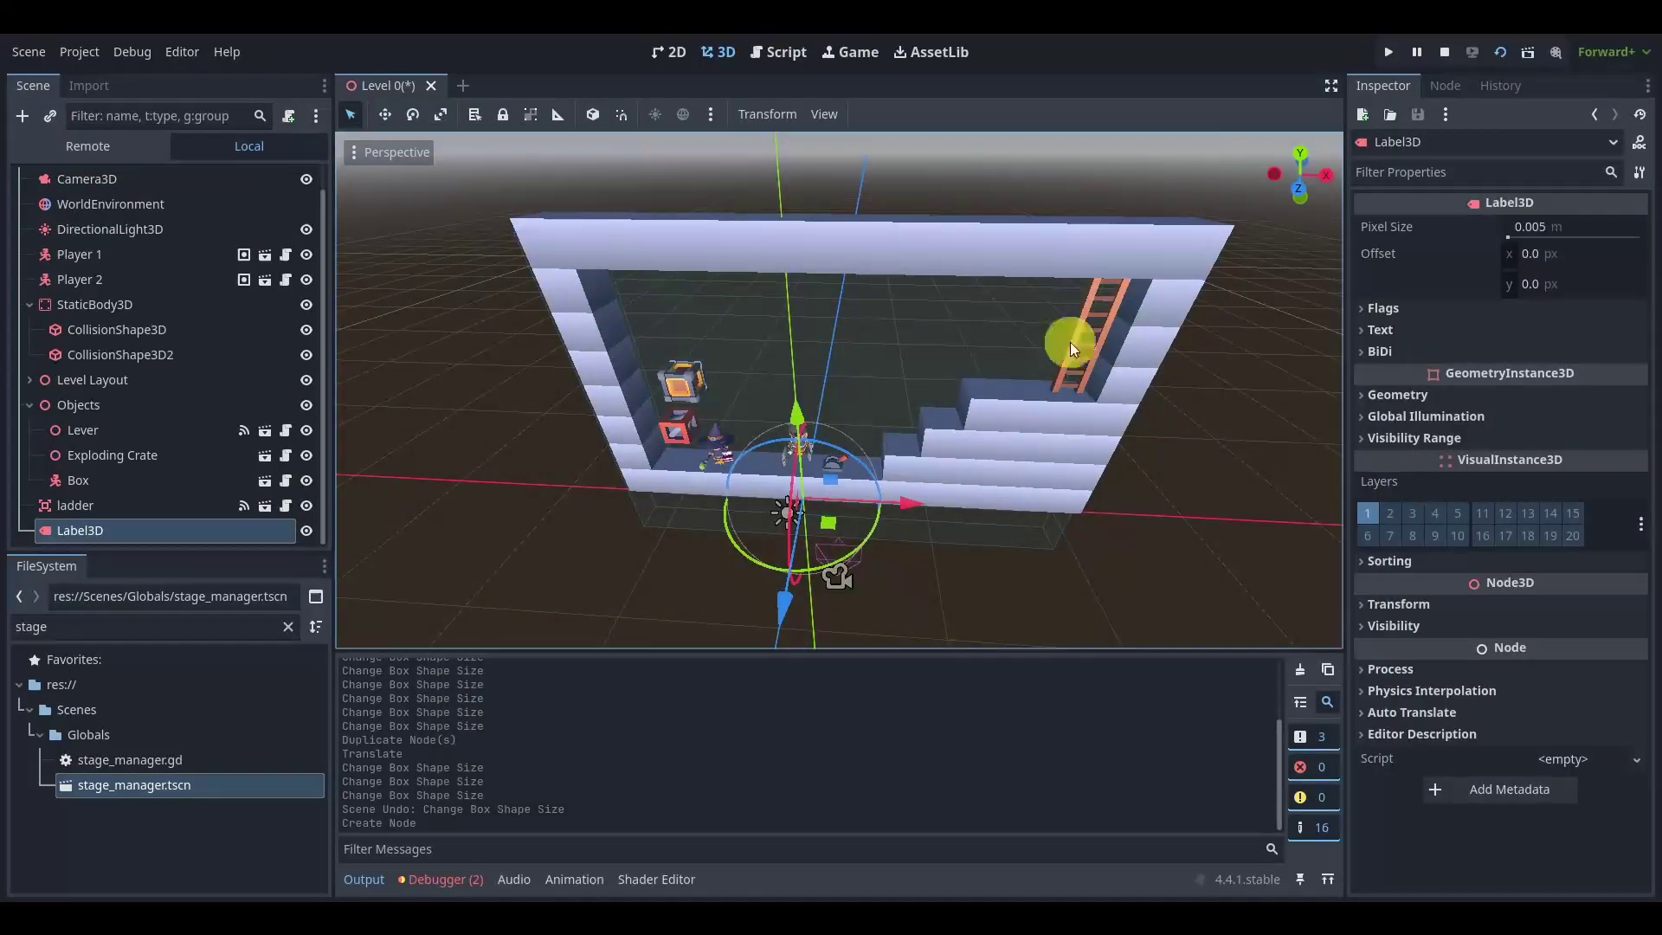
- Set the 3D label's text to "Come here to" and "Exit this Level!" on two lines
click(1389, 329)
click(1490, 448)
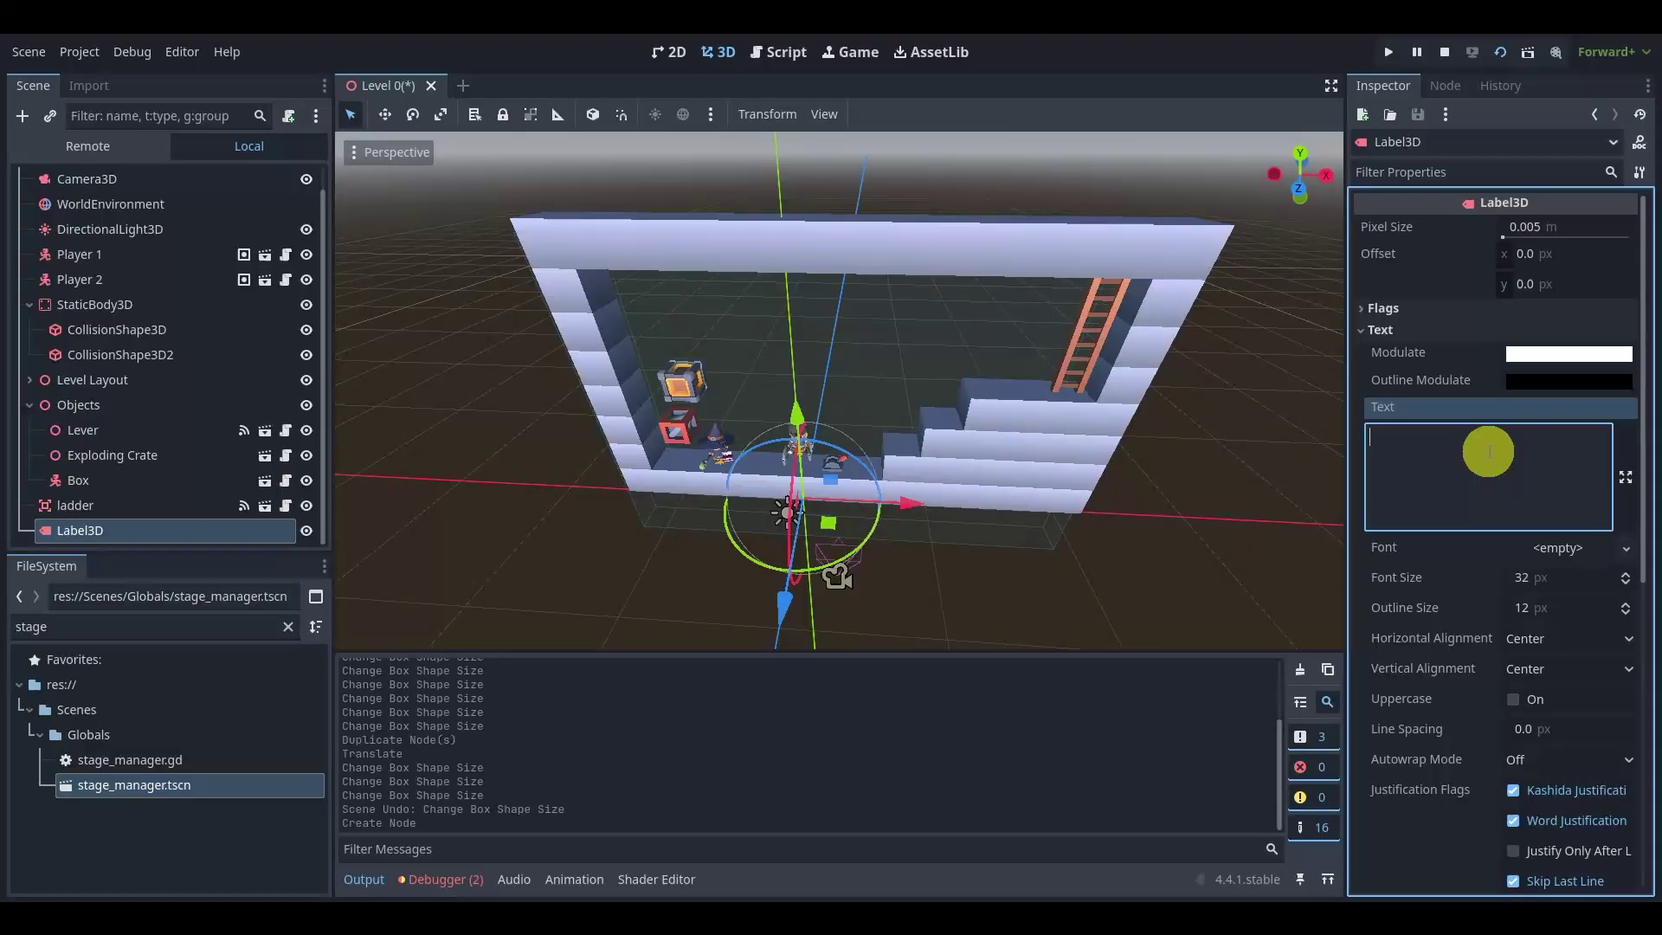
text(Come here to Exit this Level!)
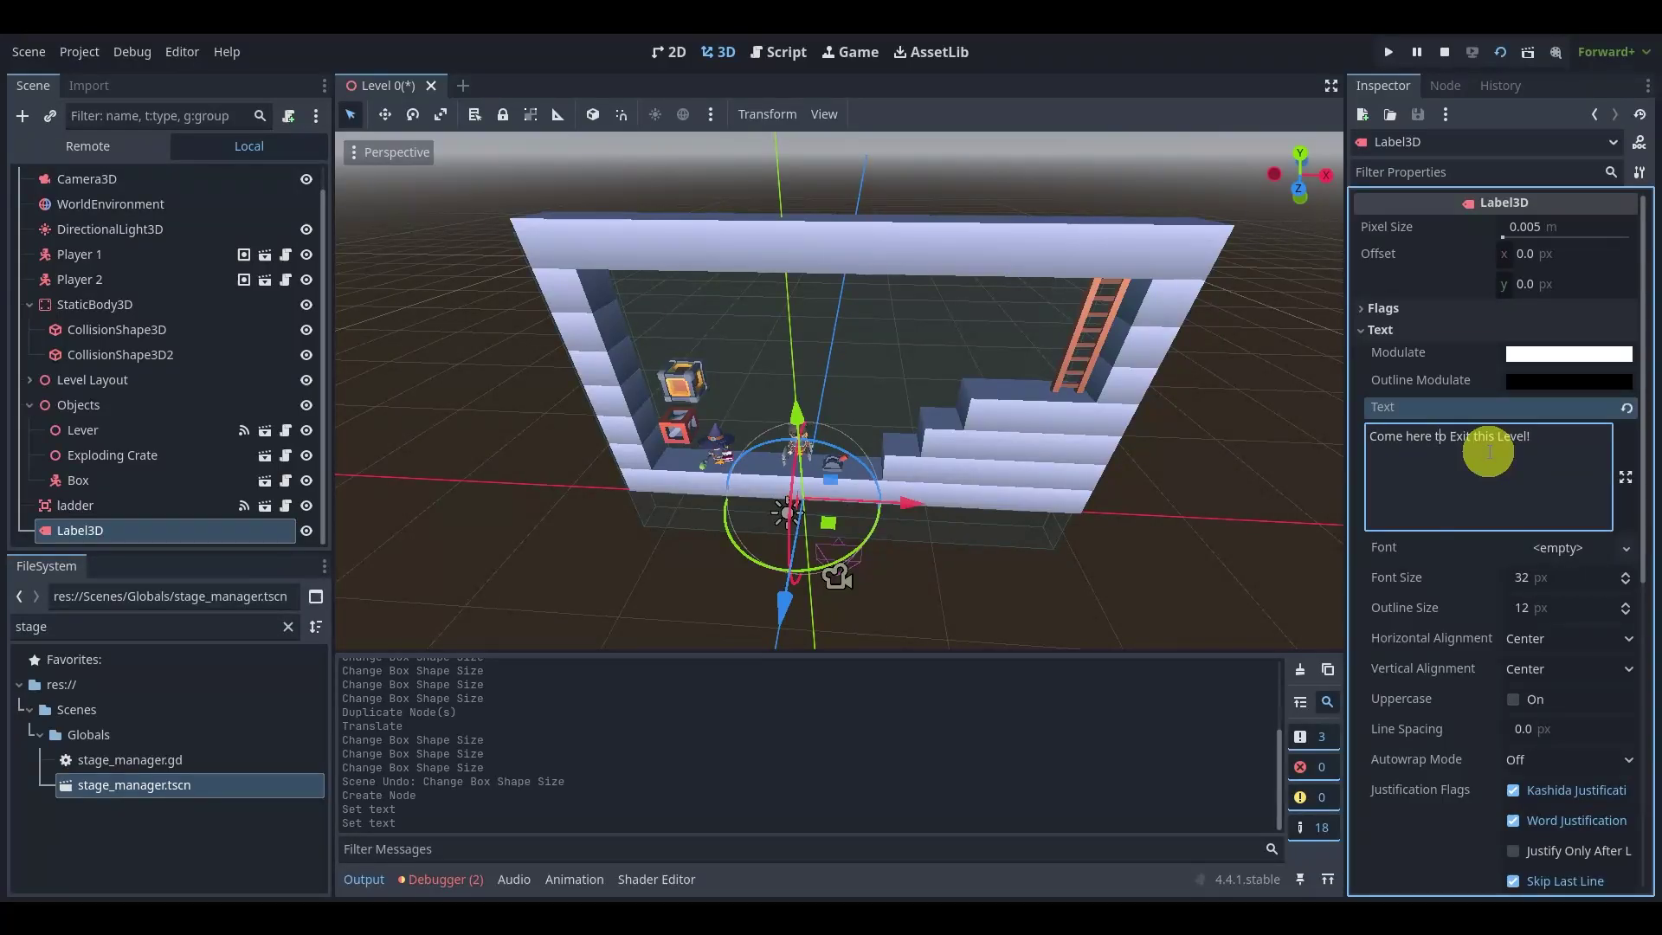
key(Return)
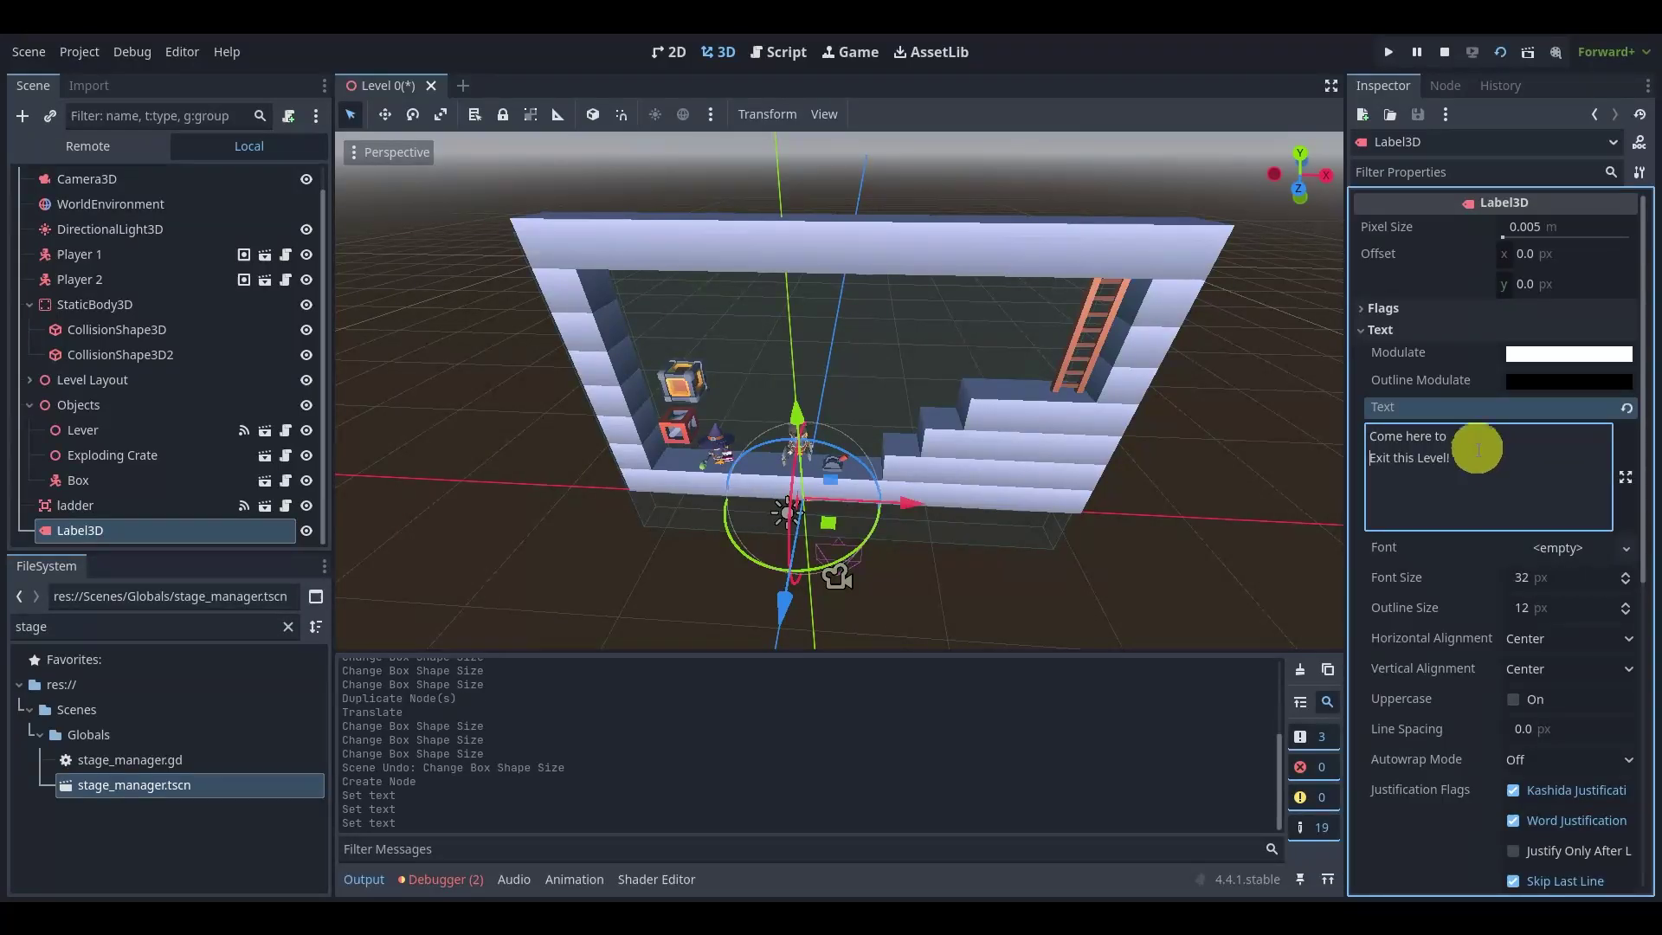
- Move the exit label above the highest stair step, just beside the ladder
drag(801, 400, 1144, 325)
drag(1201, 390, 1130, 339)
scroll(1128, 340, up, 4)
scroll(1075, 329, up, 5)
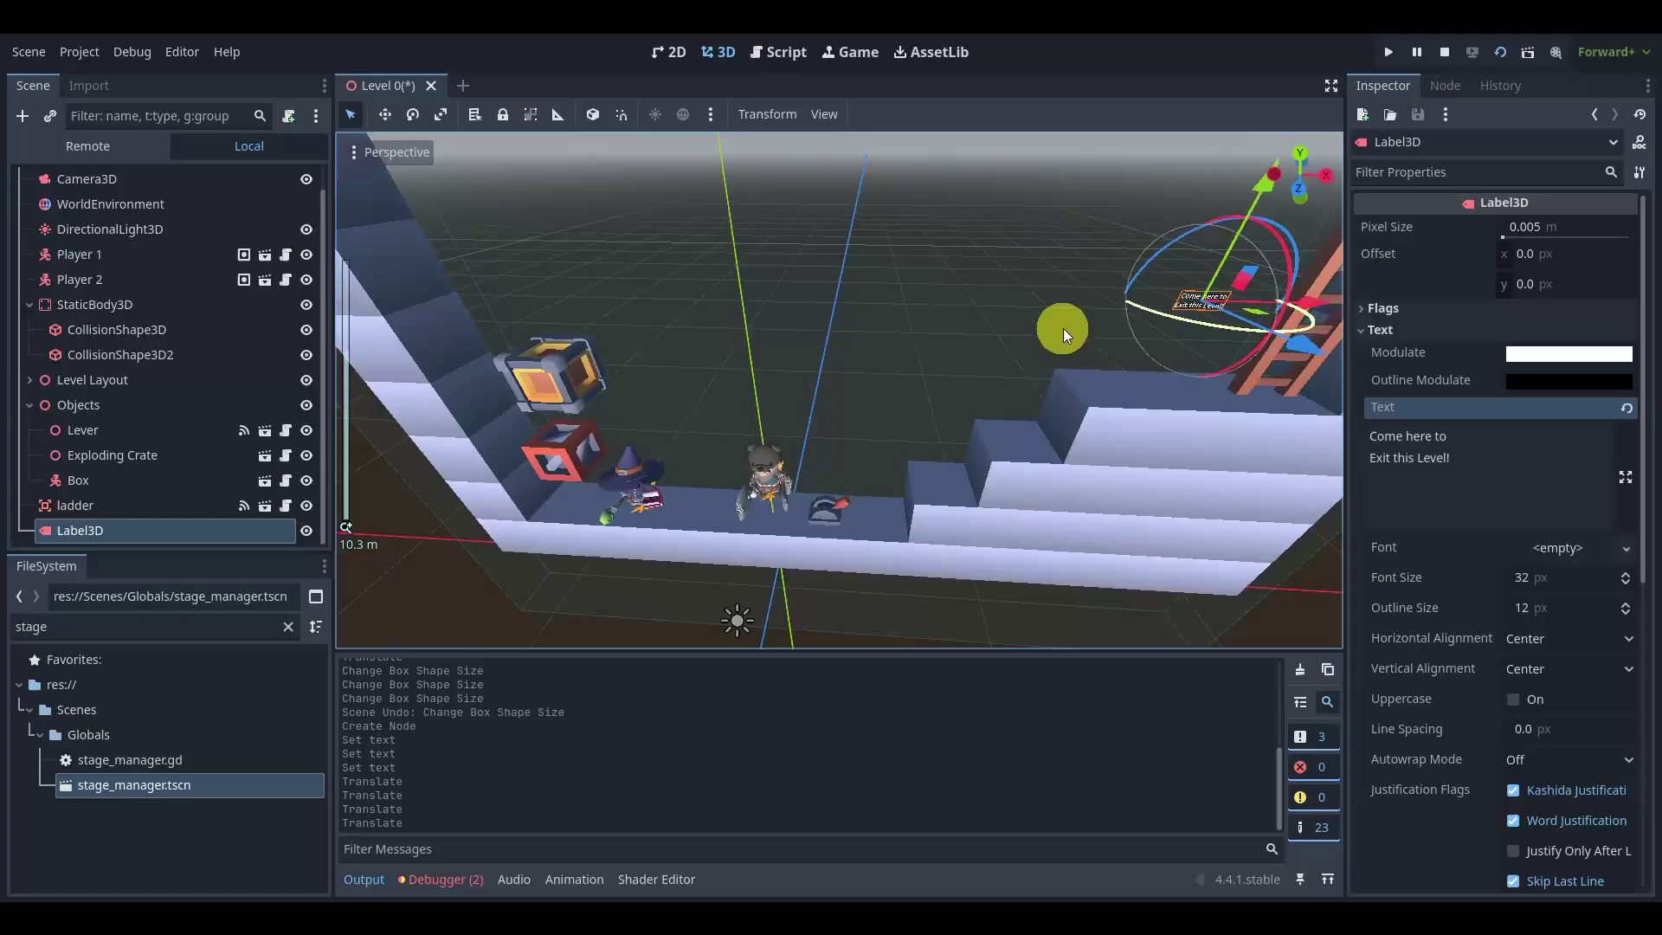
- Check the exit label's placement from the side and in a test run of the current scene
middle_drag(1239, 254, 1136, 322)
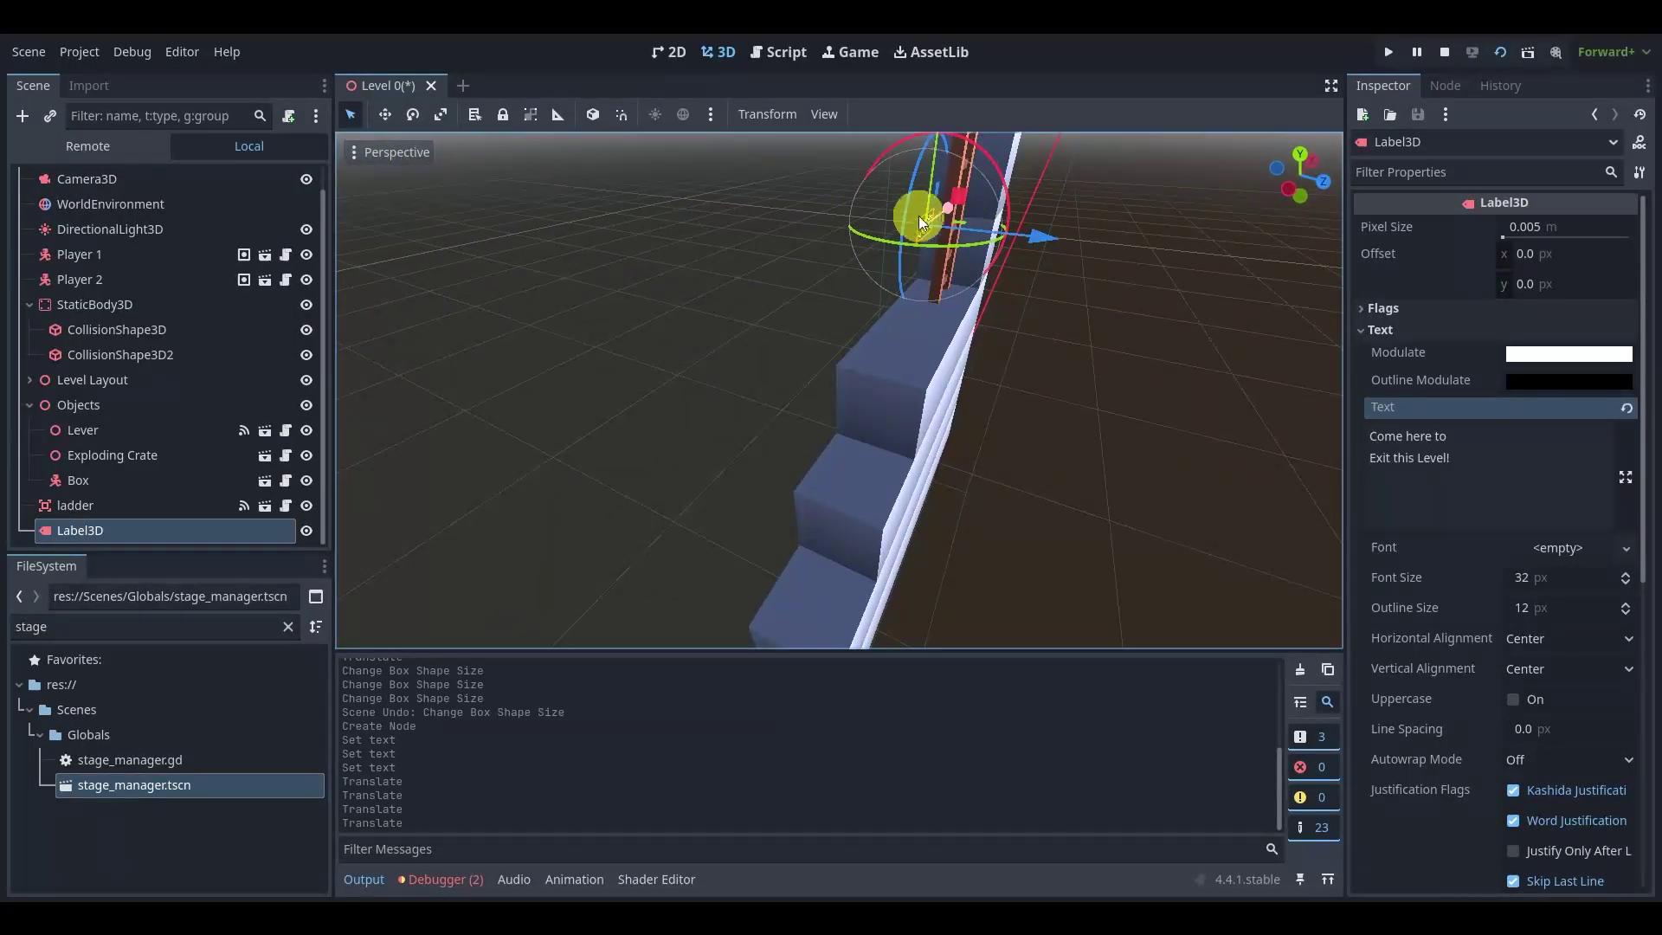
middle_drag(1064, 248, 919, 393)
scroll(918, 394, down, 6)
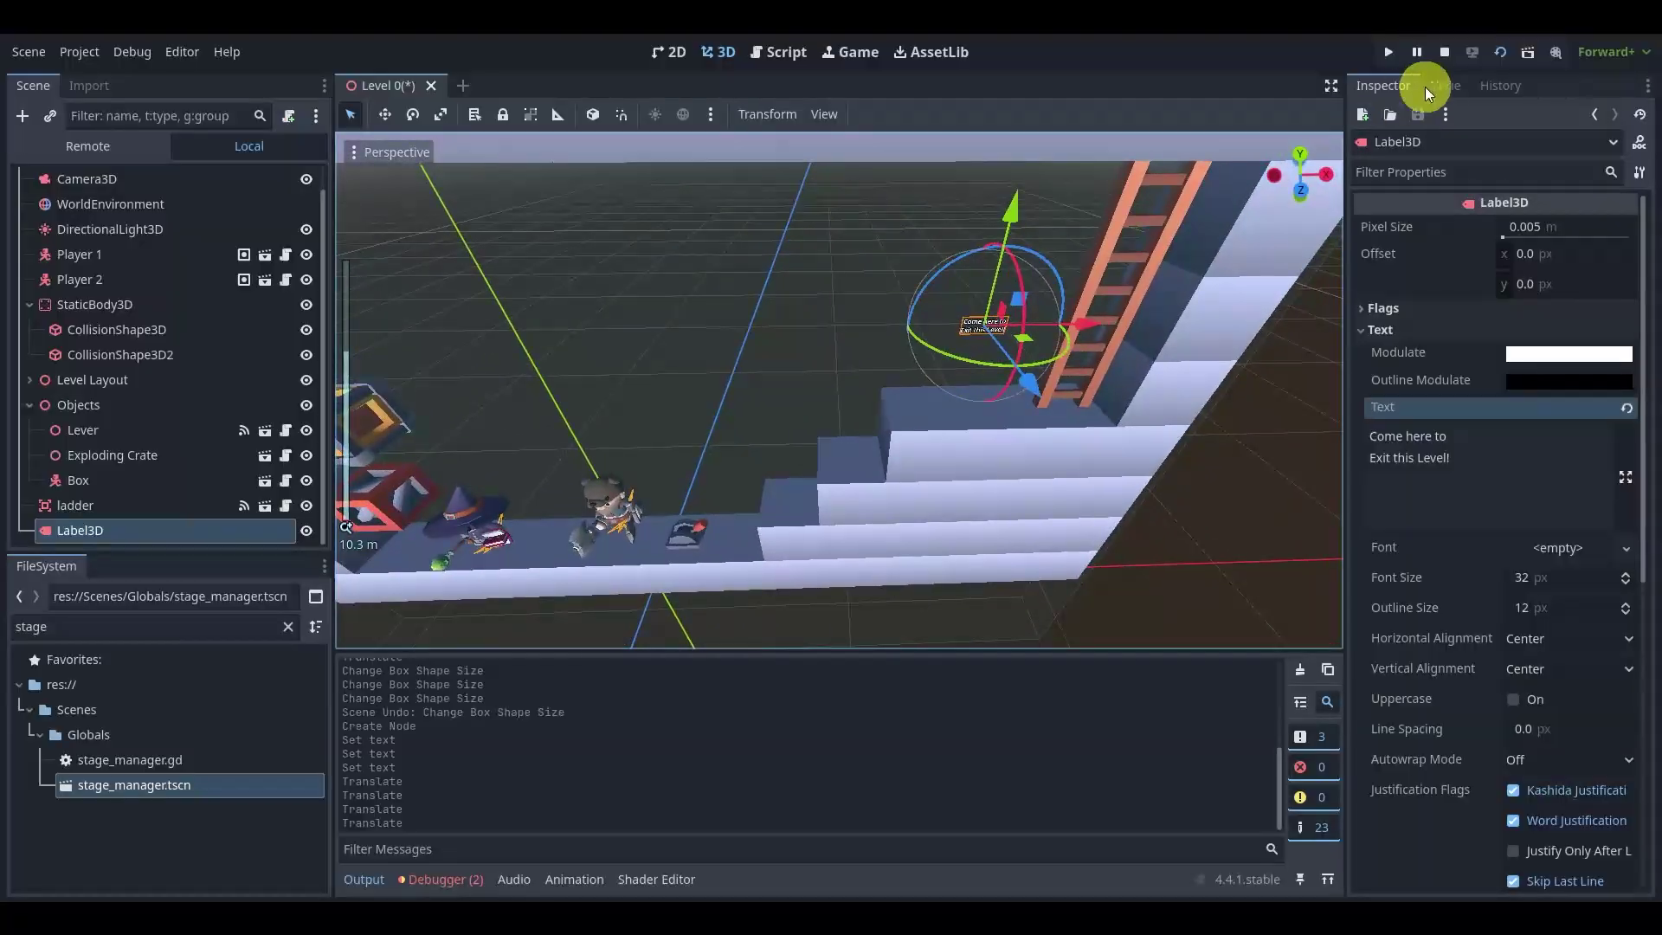
click(1497, 57)
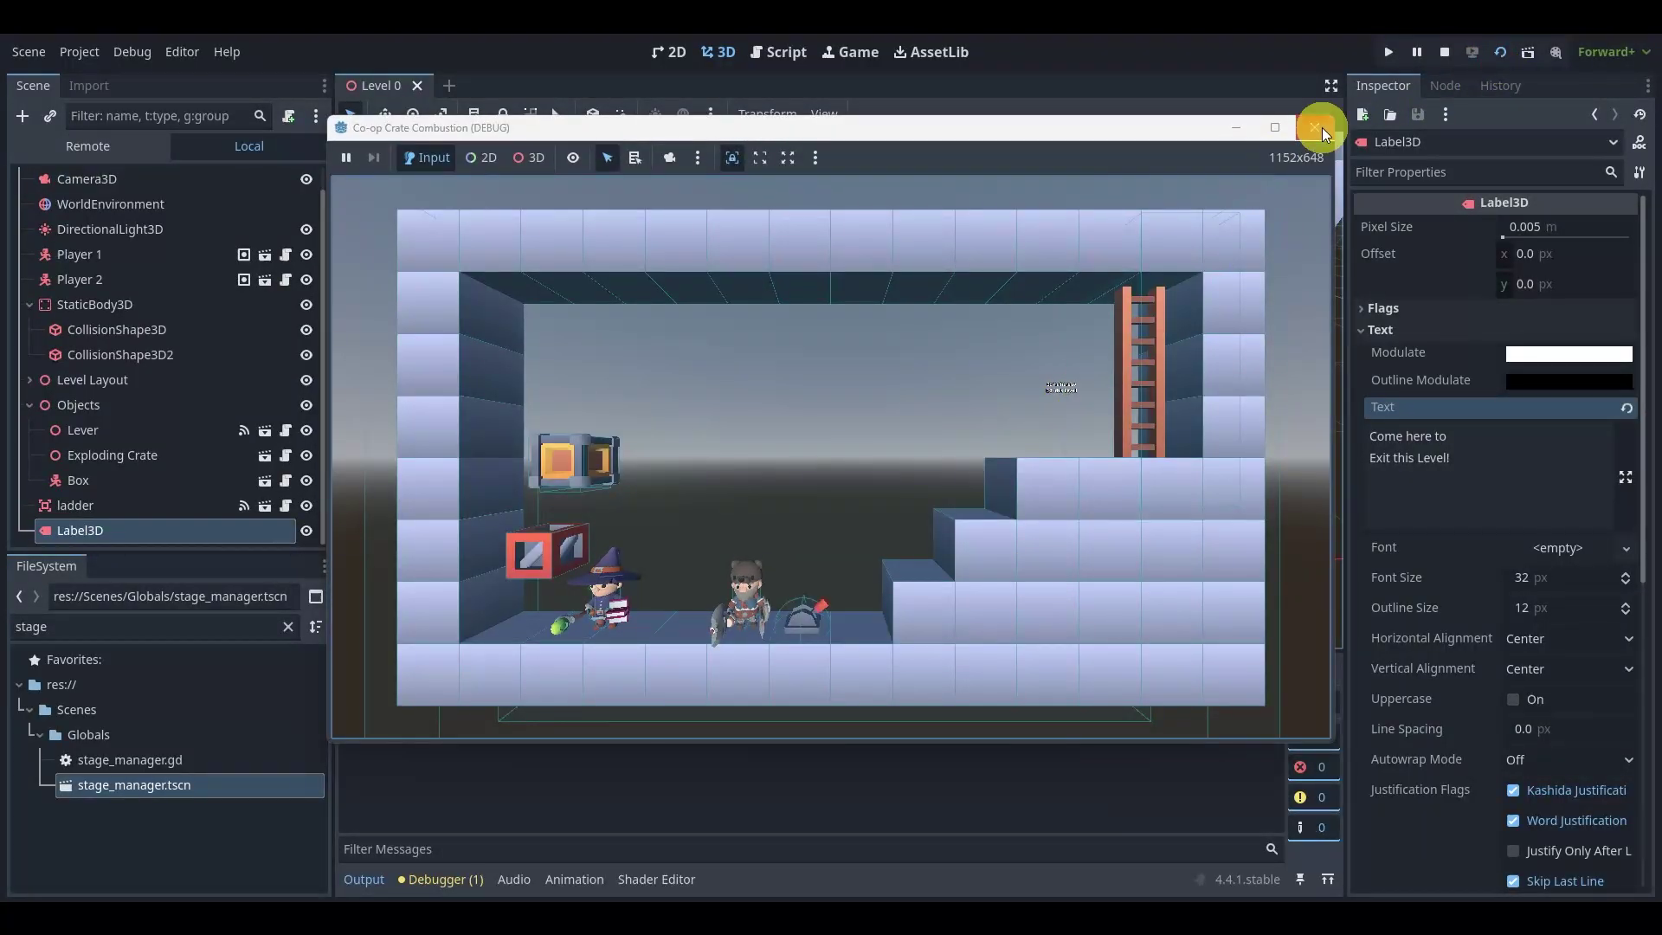
click(1319, 127)
- Set the exit label's font size to 68 px and test-run the scene to check its readability
click(1548, 582)
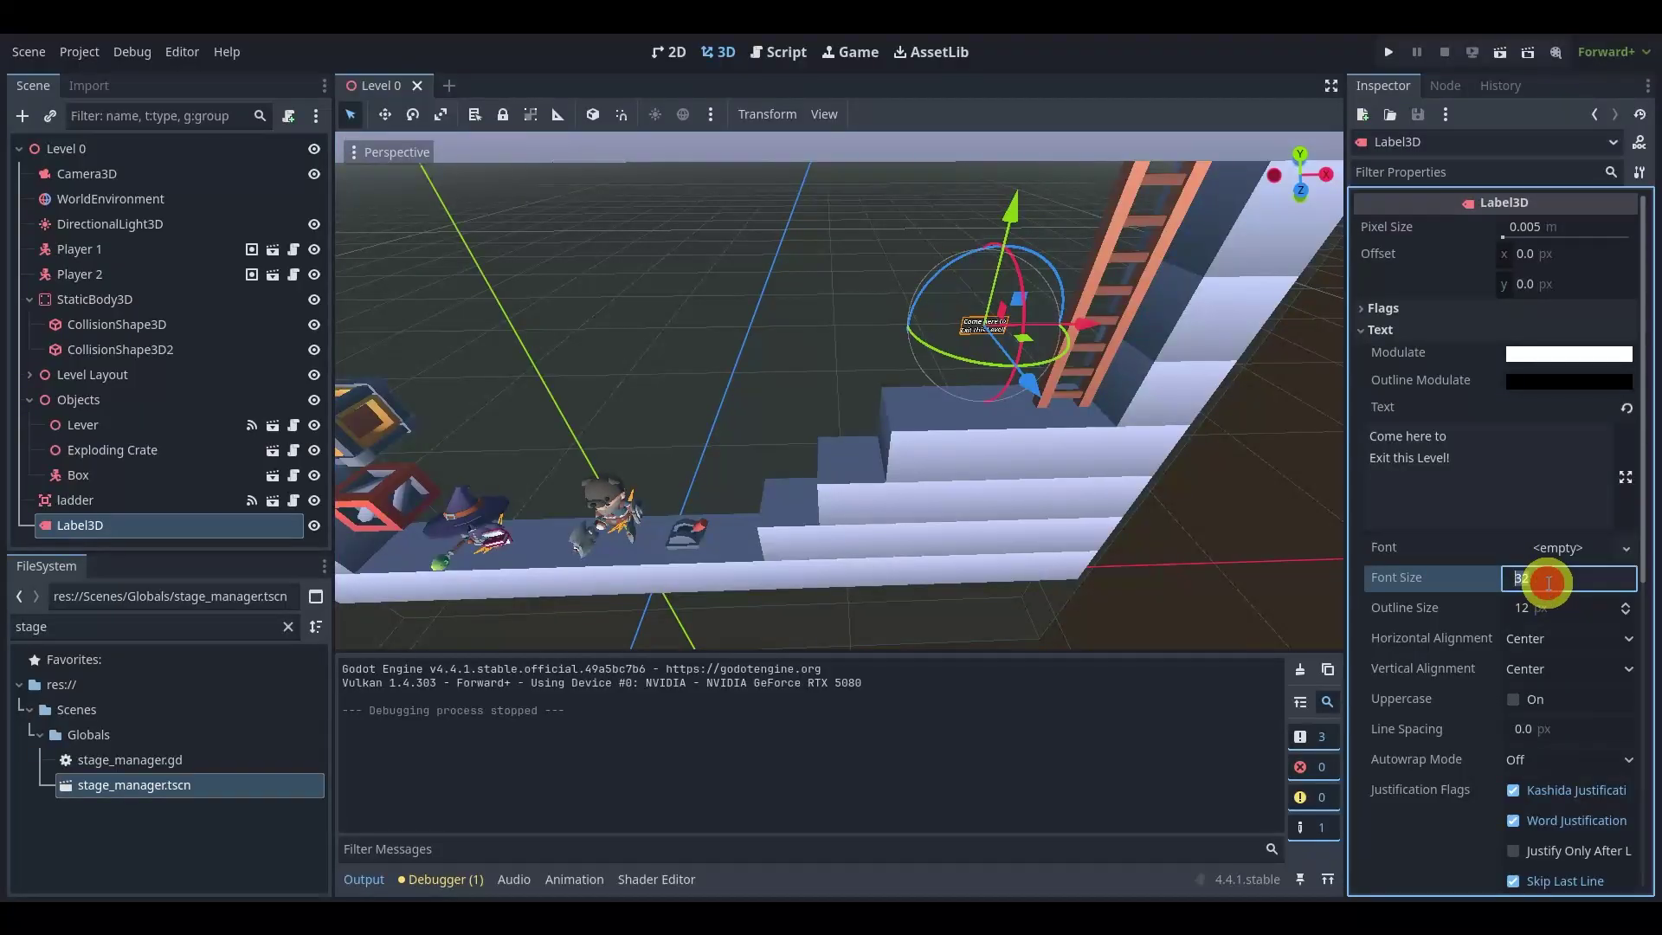
text(68)
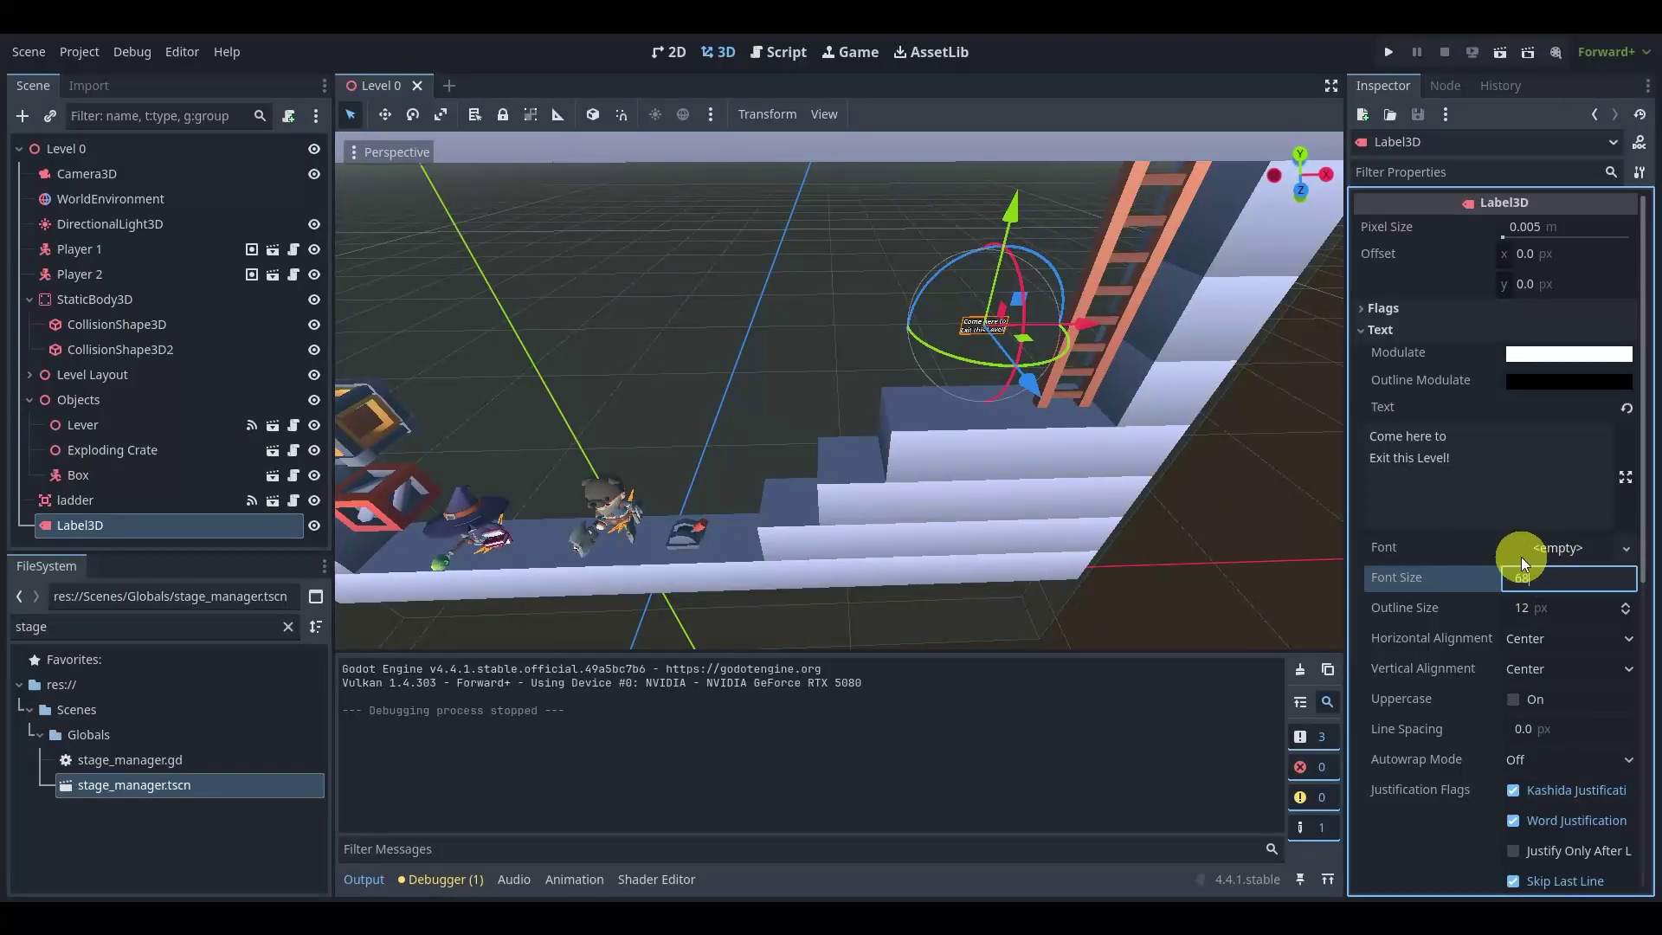
key(Return)
middle_drag(1136, 485, 1131, 432)
click(1524, 48)
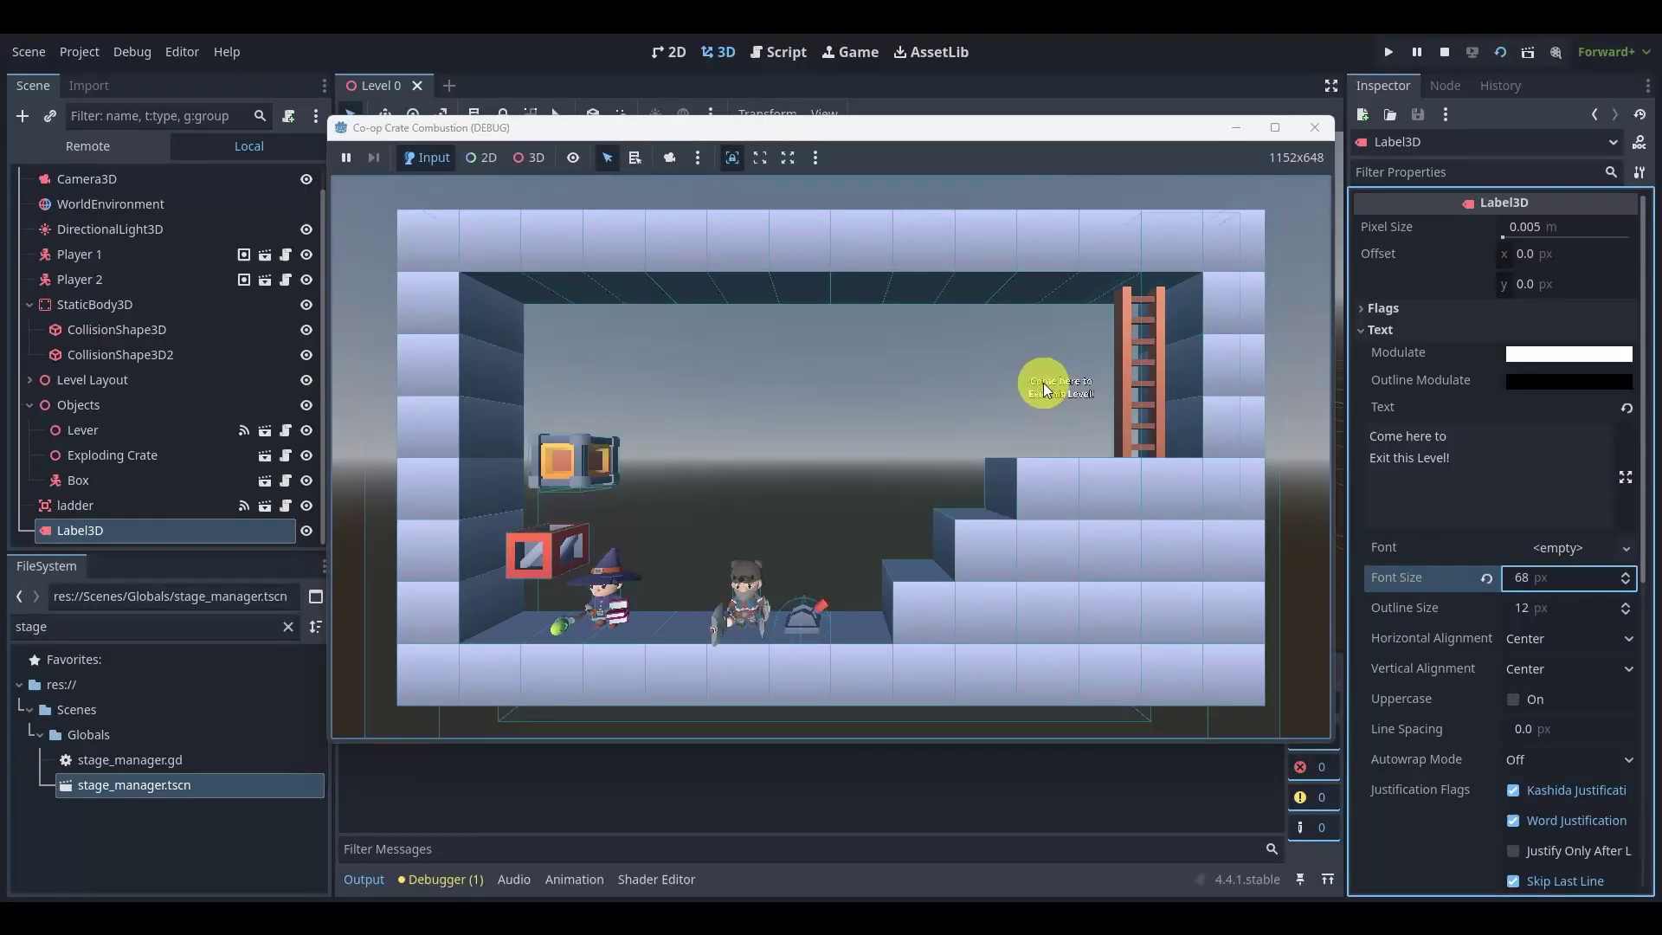
click(1312, 131)
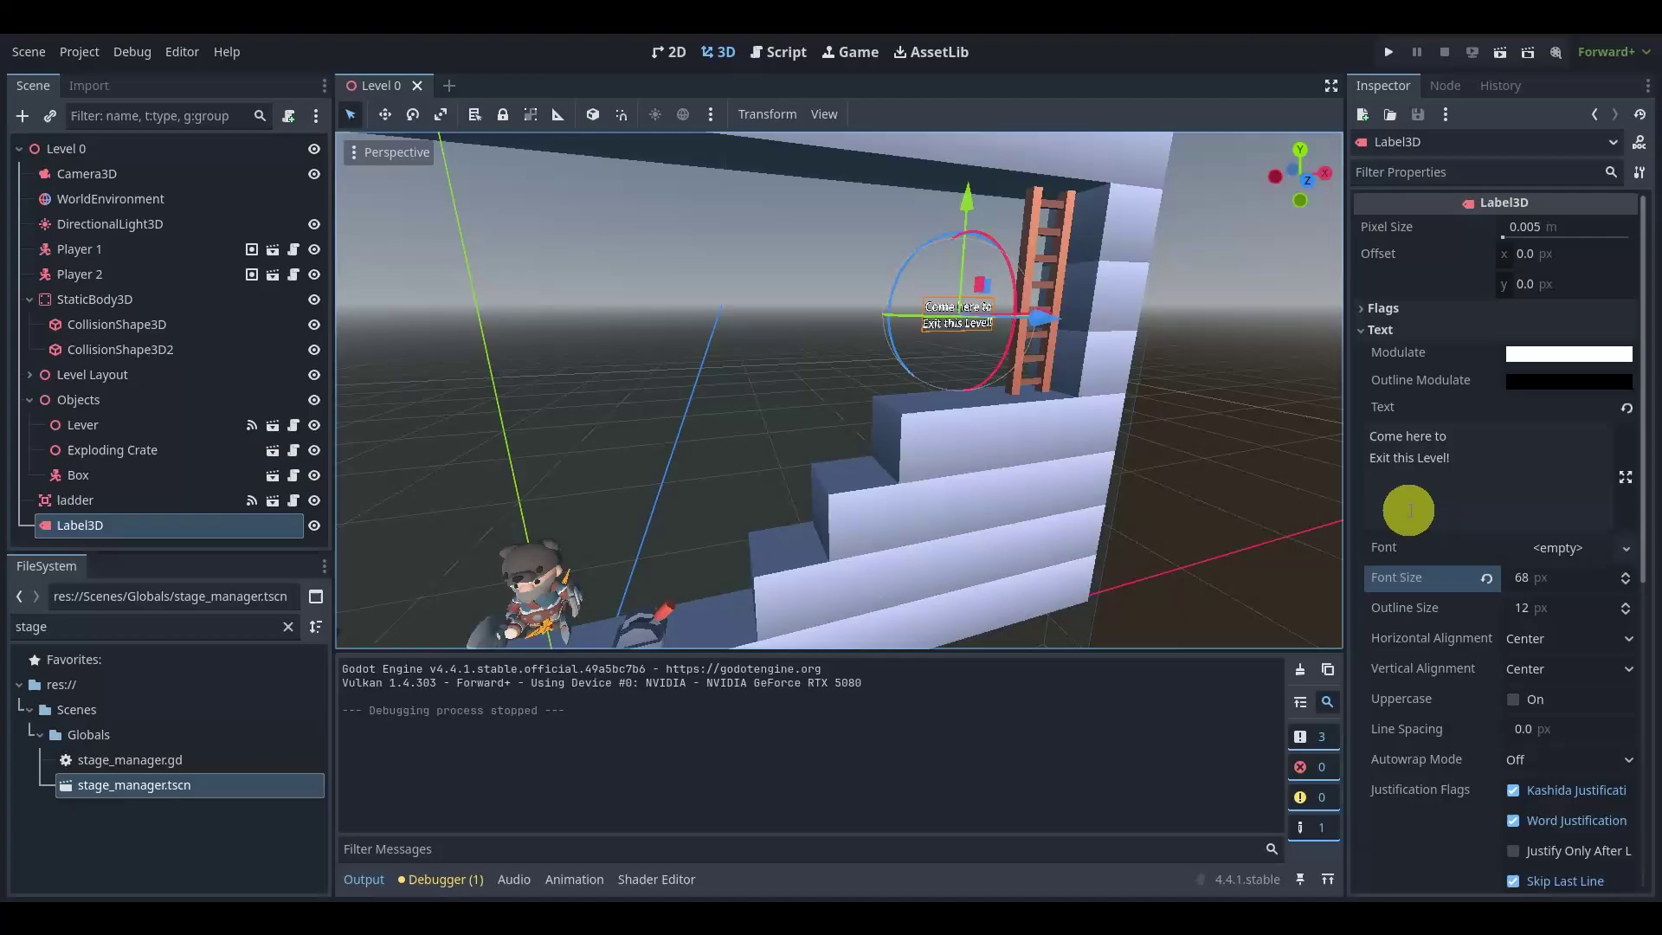
- Set the exit label's Billboard flag to Y-Billboard
middle_drag(1071, 475, 1054, 421)
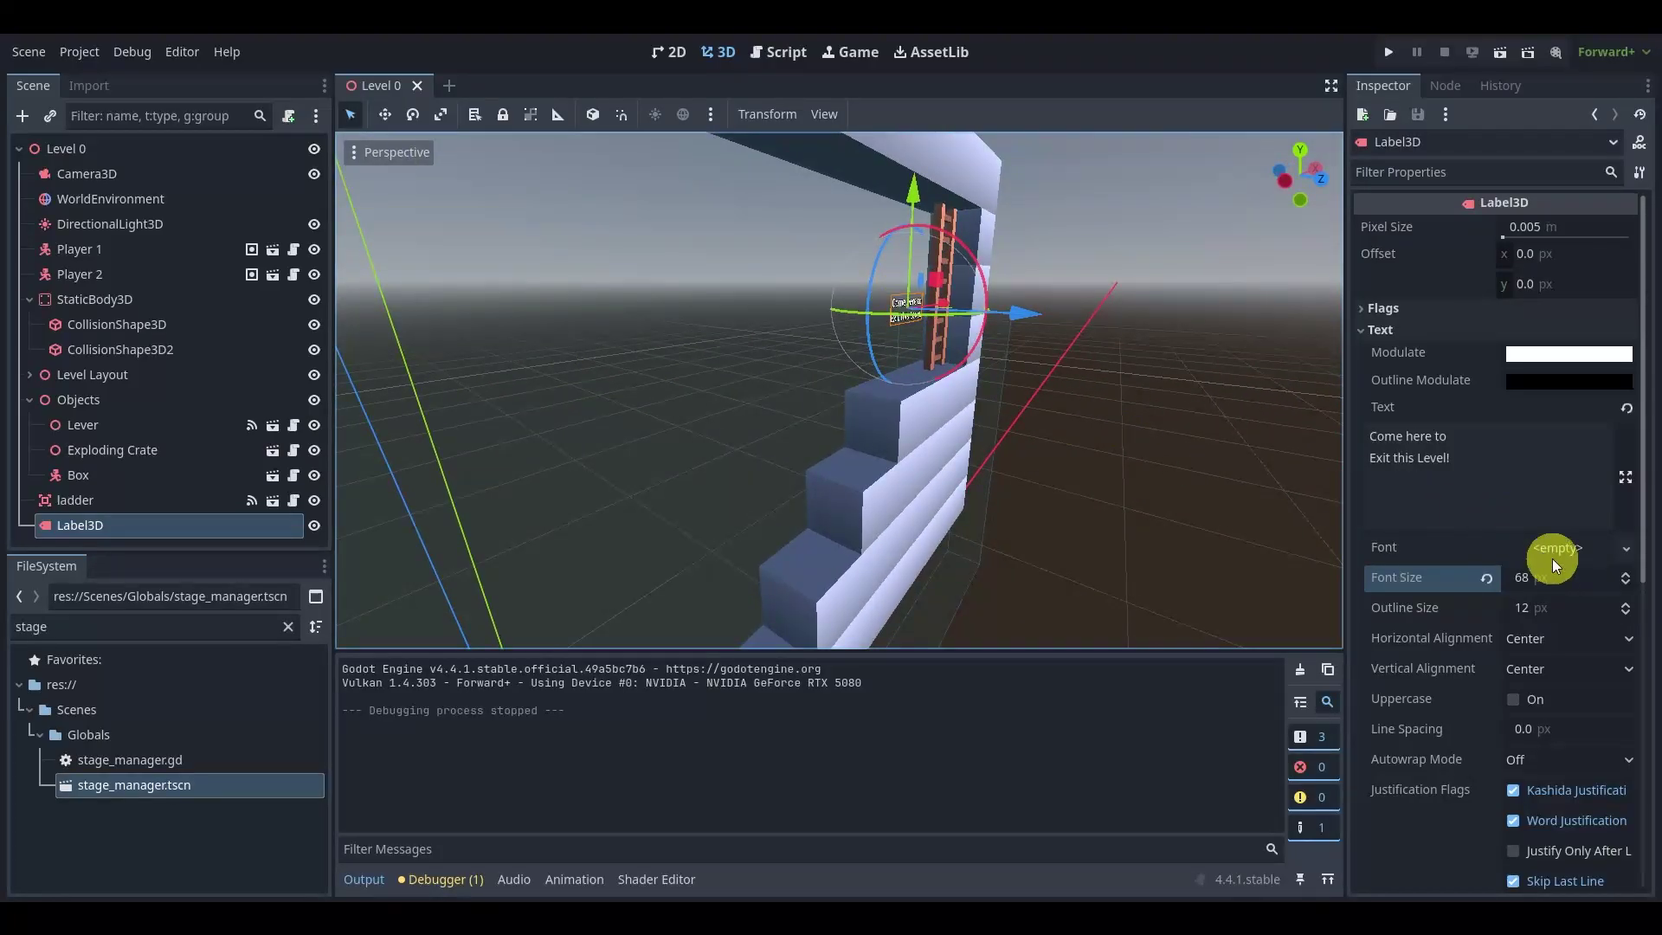
scroll(1552, 559, down, 8)
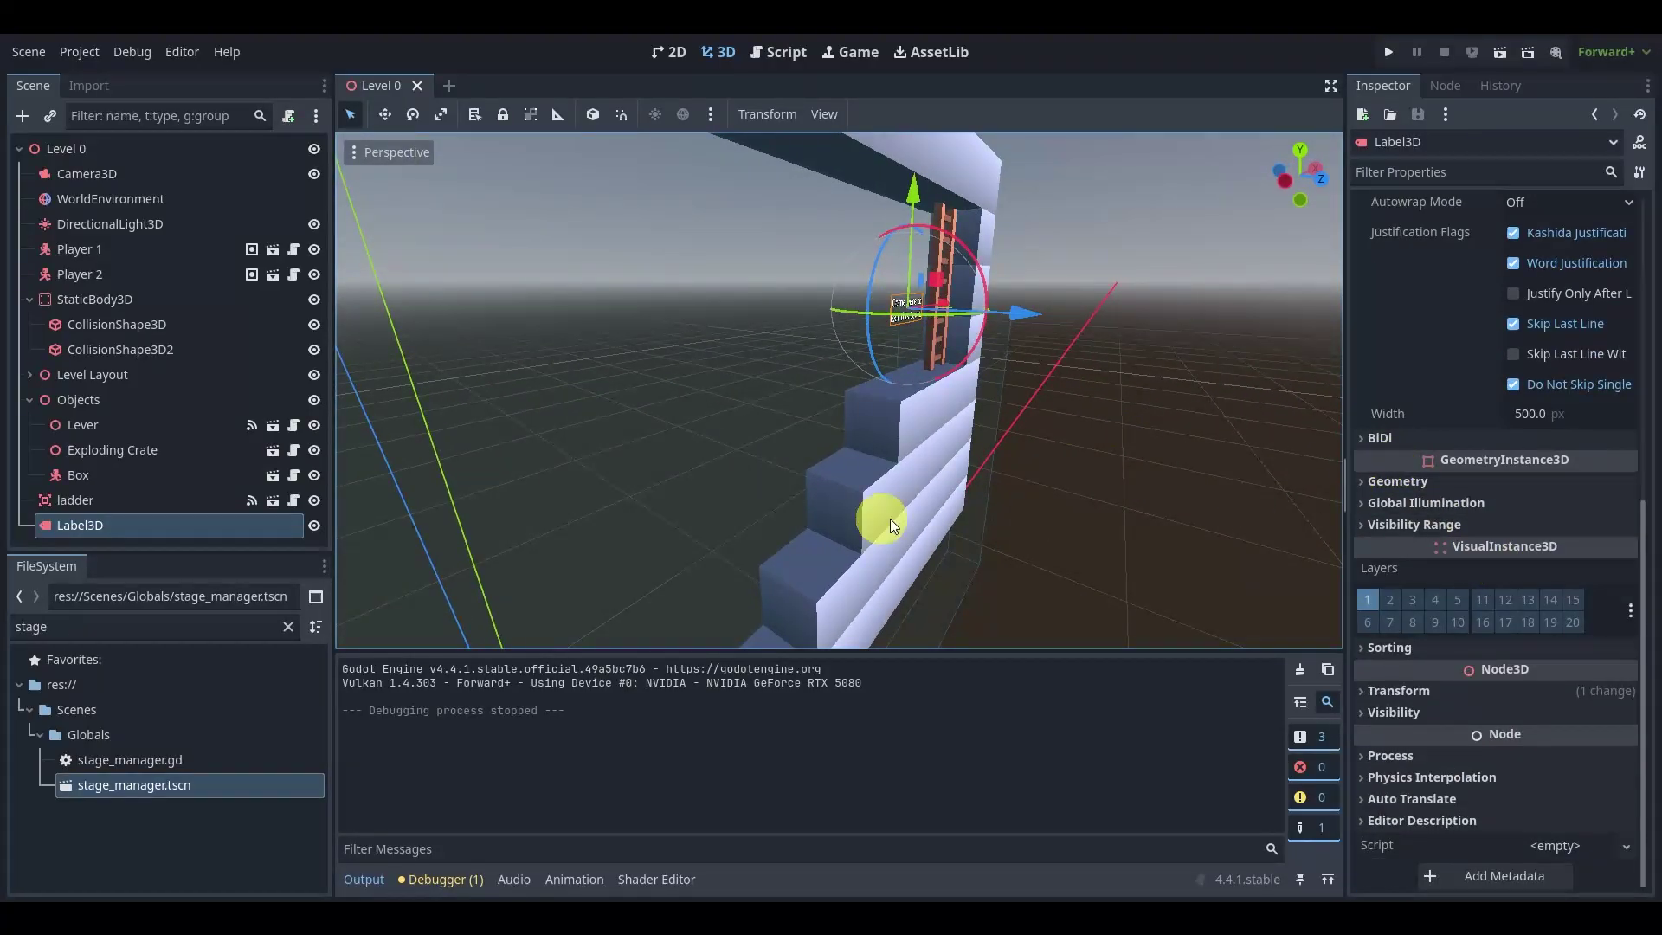
click(1440, 173)
scroll(1433, 308, up, 8)
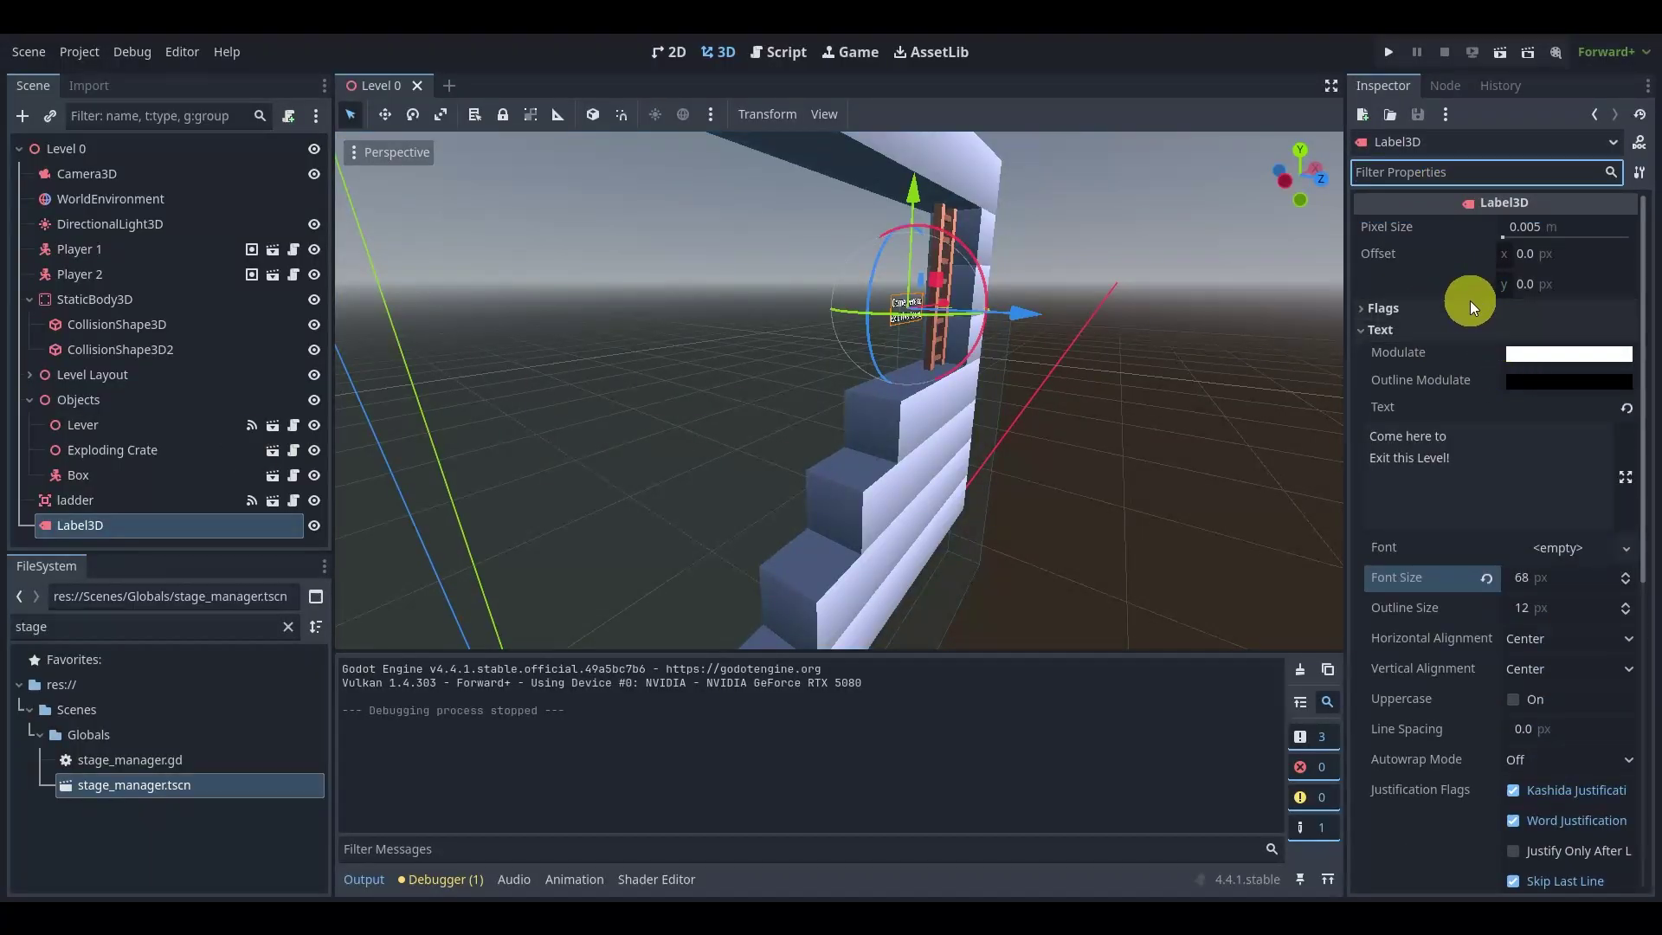
click(1387, 330)
click(1370, 308)
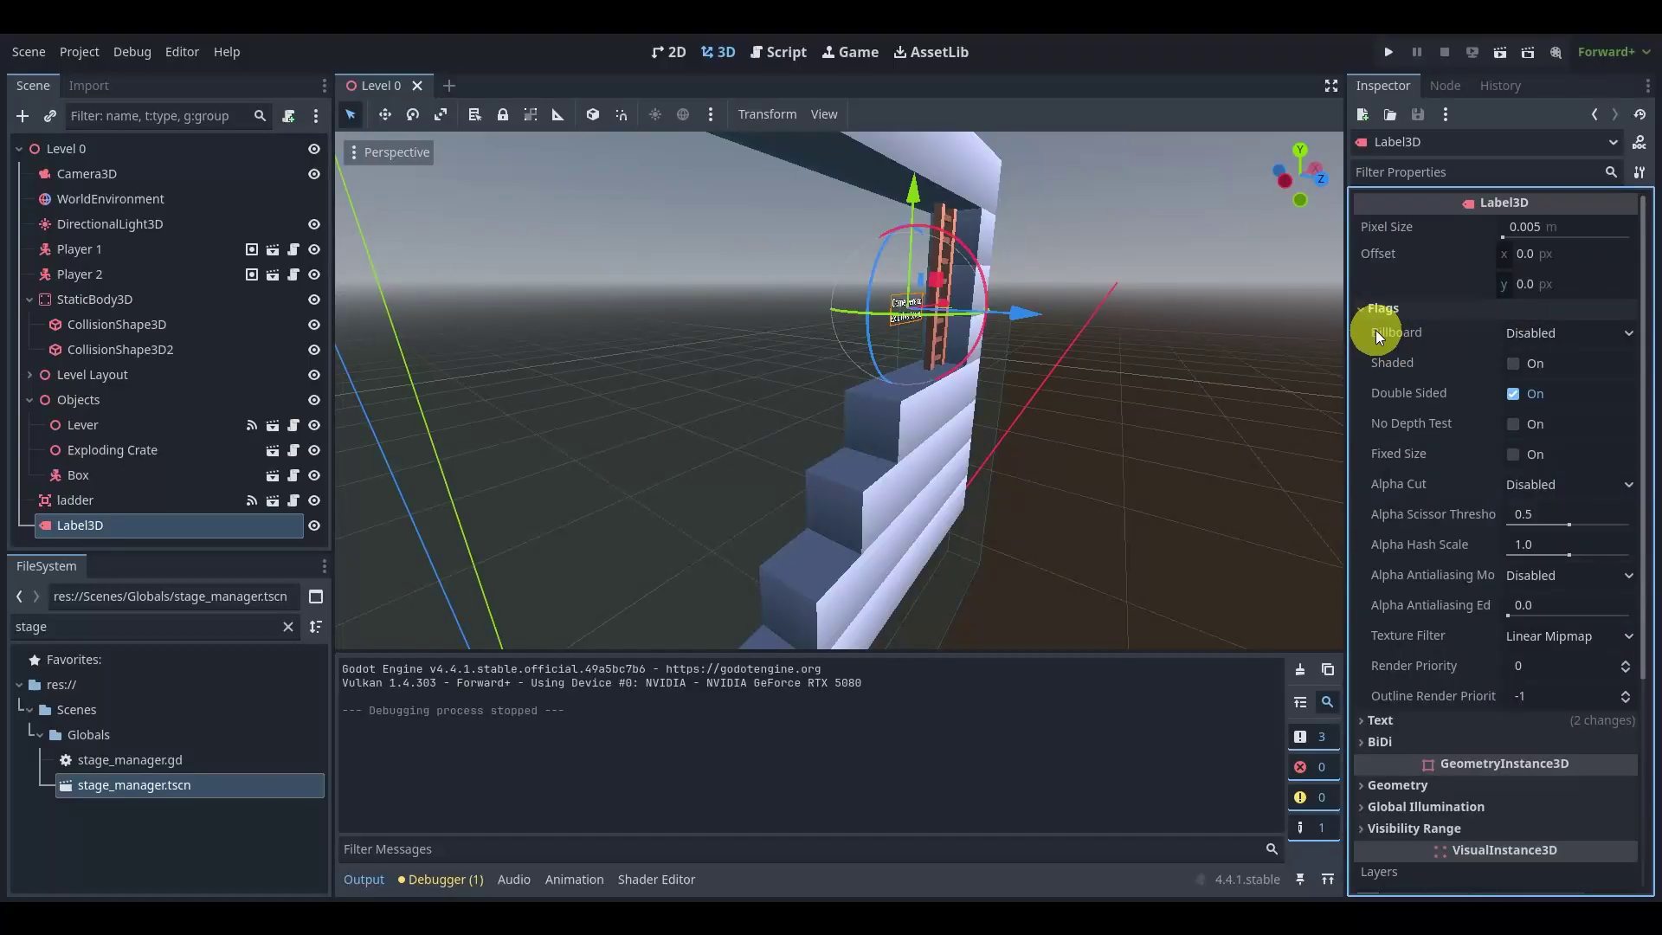
click(1542, 336)
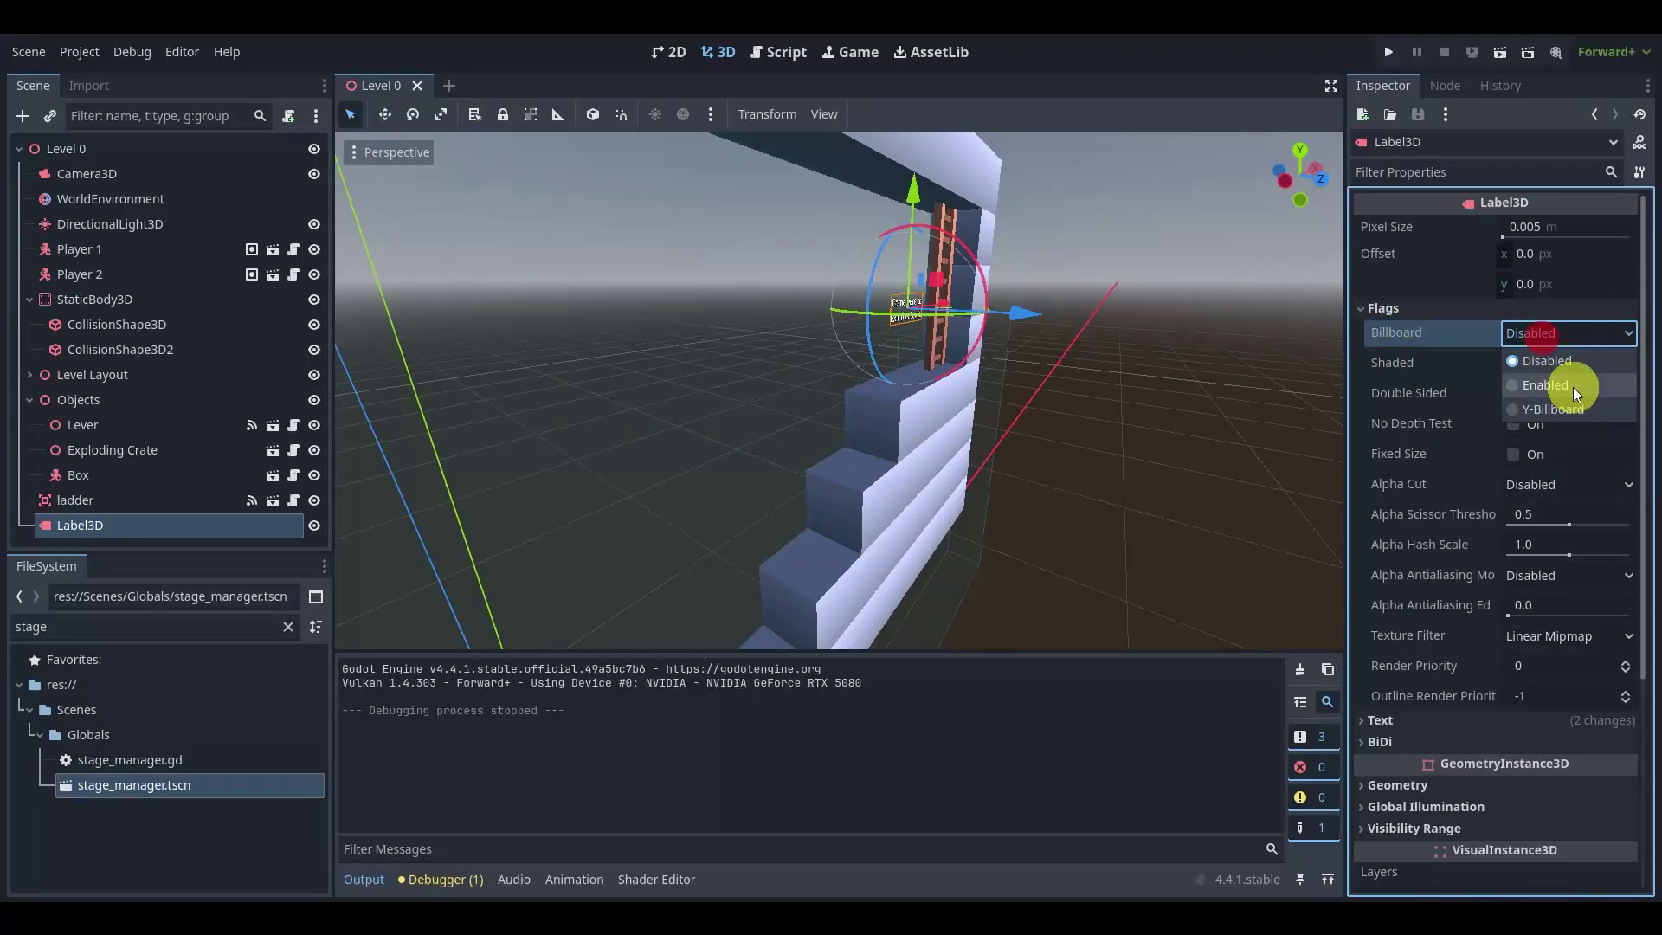
click(1552, 406)
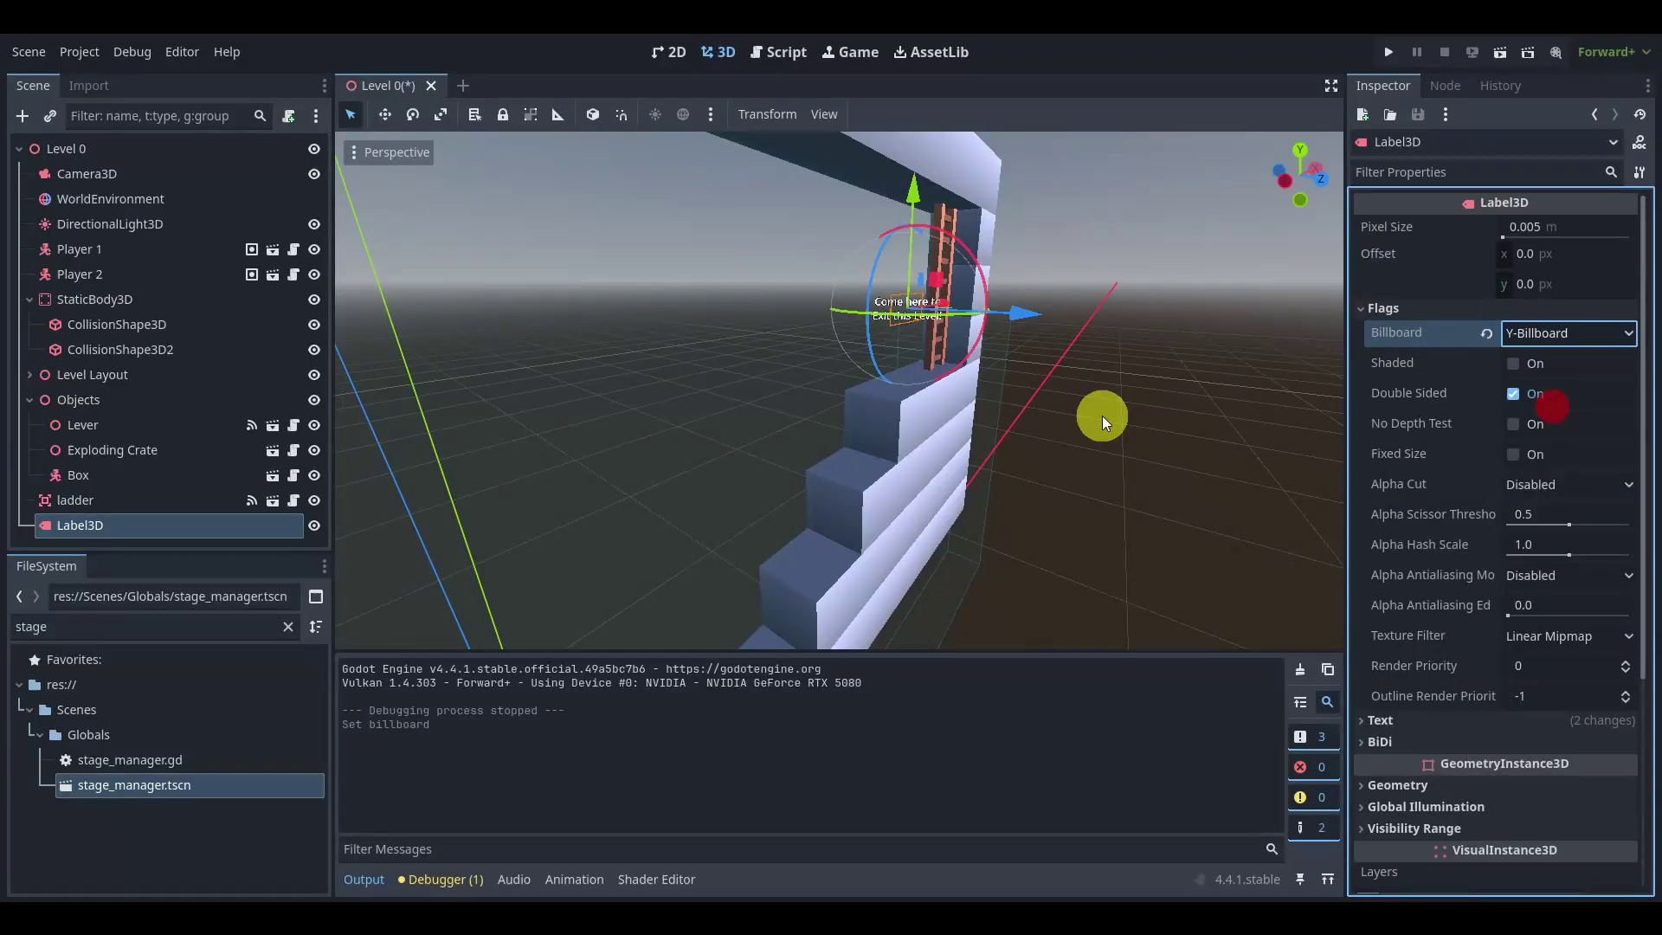
- Try the Enabled billboard mode on the exit label and compare how it faces the view from different angles
middle_drag(1182, 418, 1218, 436)
middle_drag(1051, 368, 1211, 286)
click(1555, 333)
click(1555, 378)
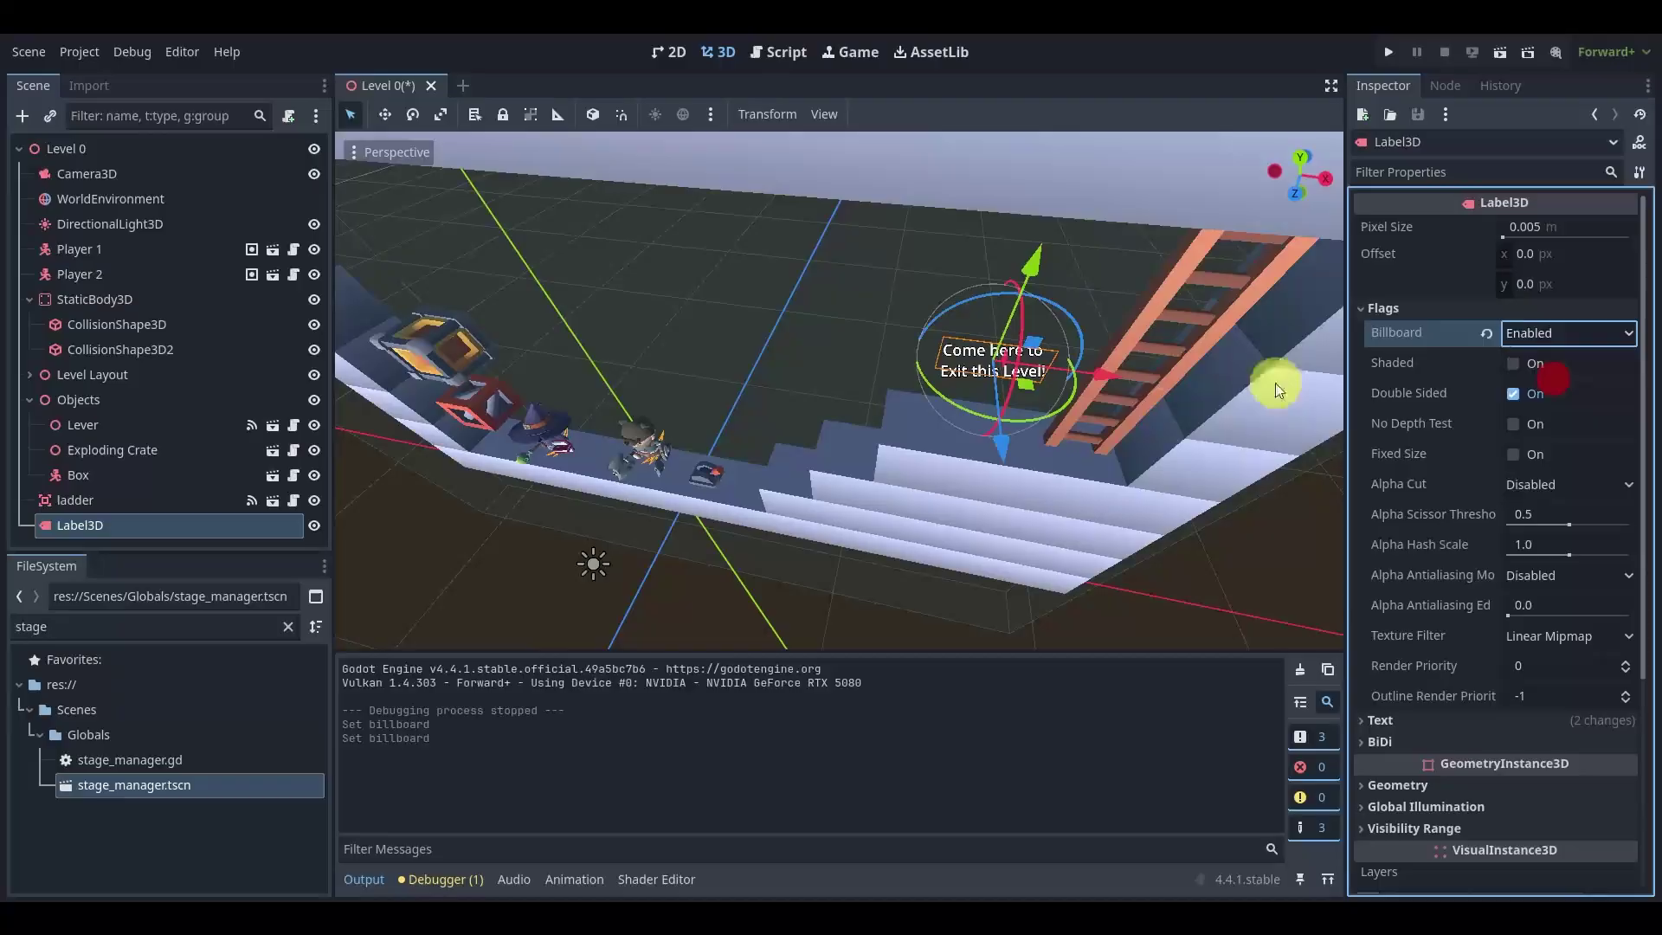
middle_drag(1276, 384, 1127, 286)
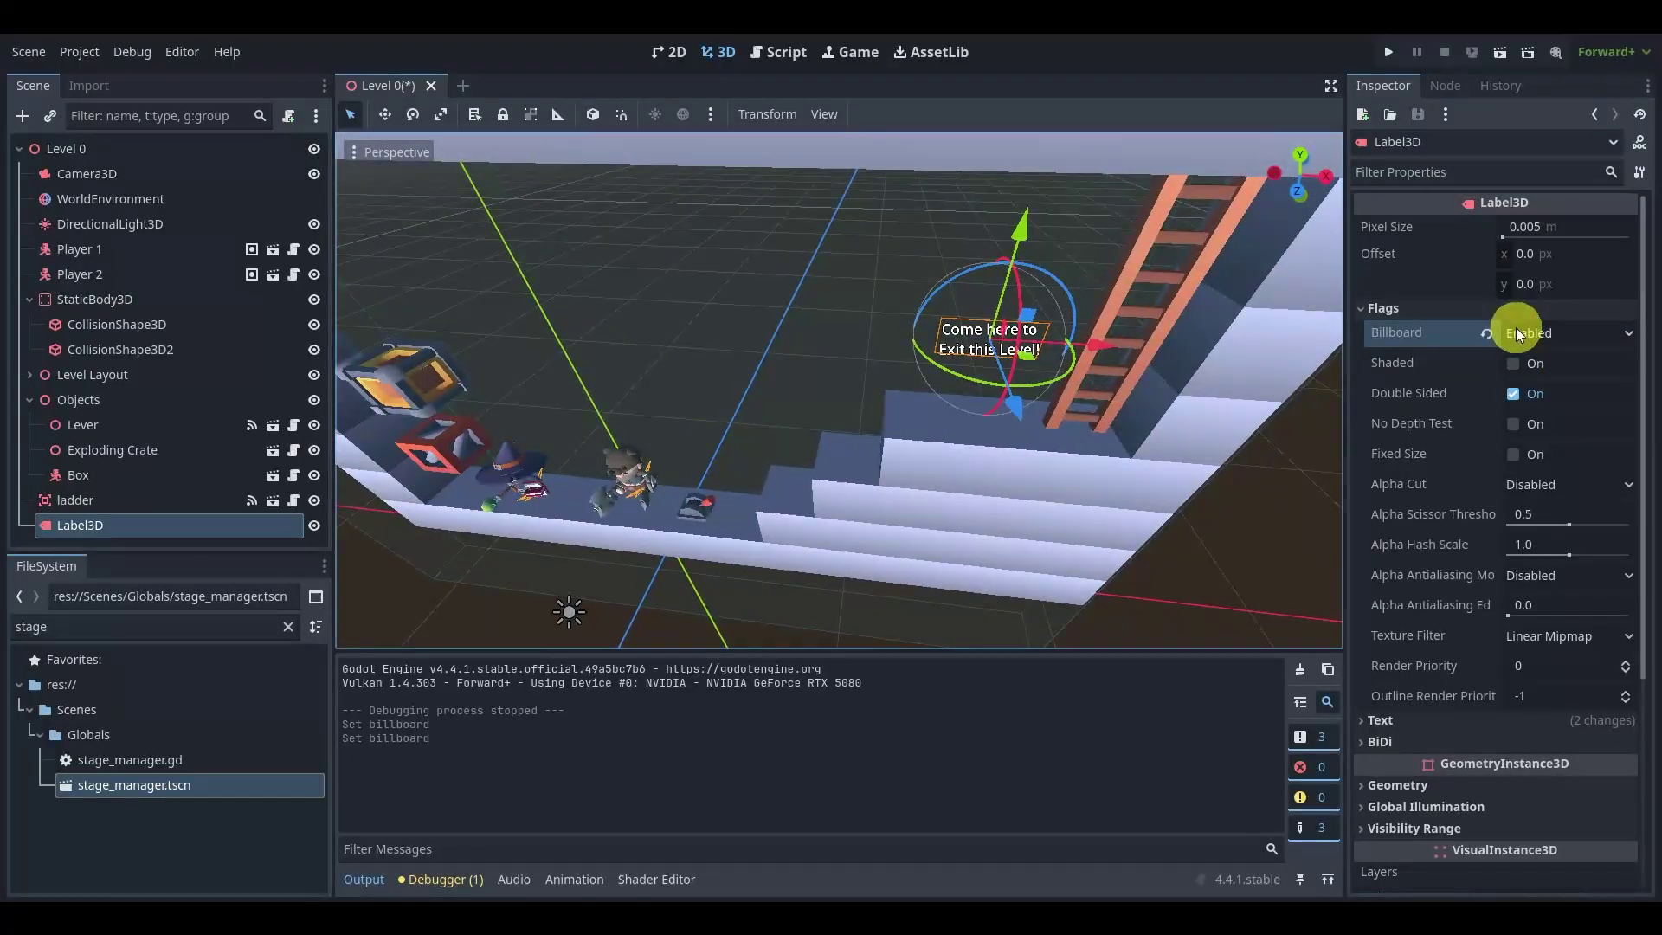
- Switch the exit label's billboard mode back to Y-Billboard and deselect the label
click(1529, 334)
click(1547, 407)
middle_drag(1003, 467, 964, 449)
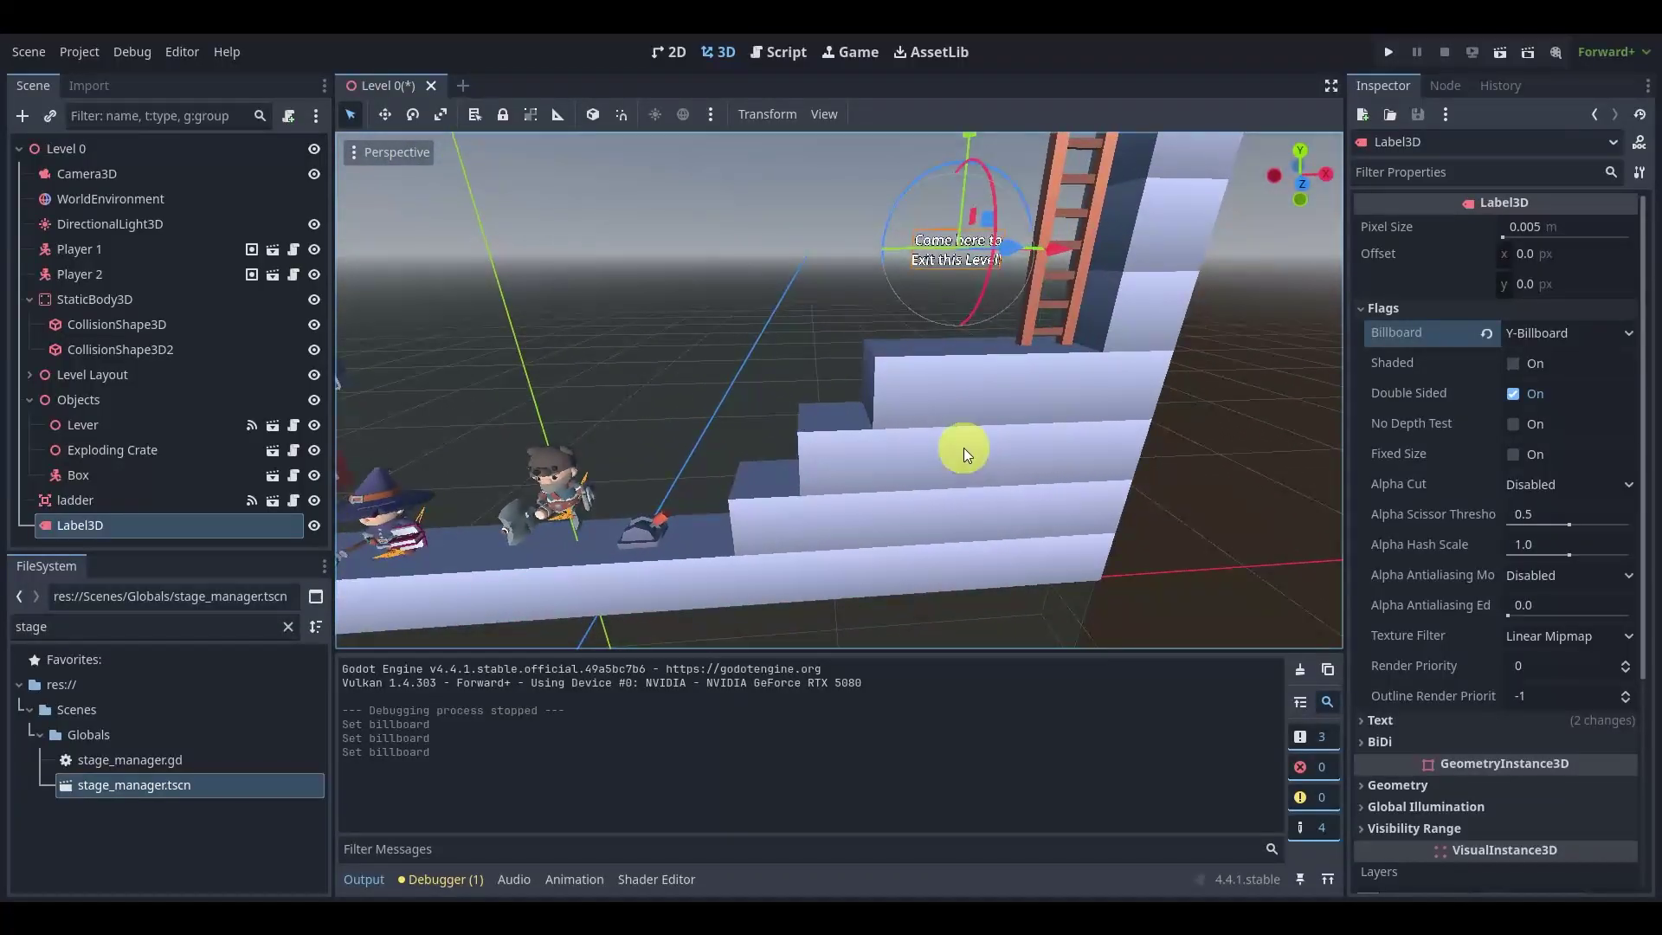
scroll(1134, 425, down, 4)
click(1137, 428)
middle_drag(645, 434, 776, 474)
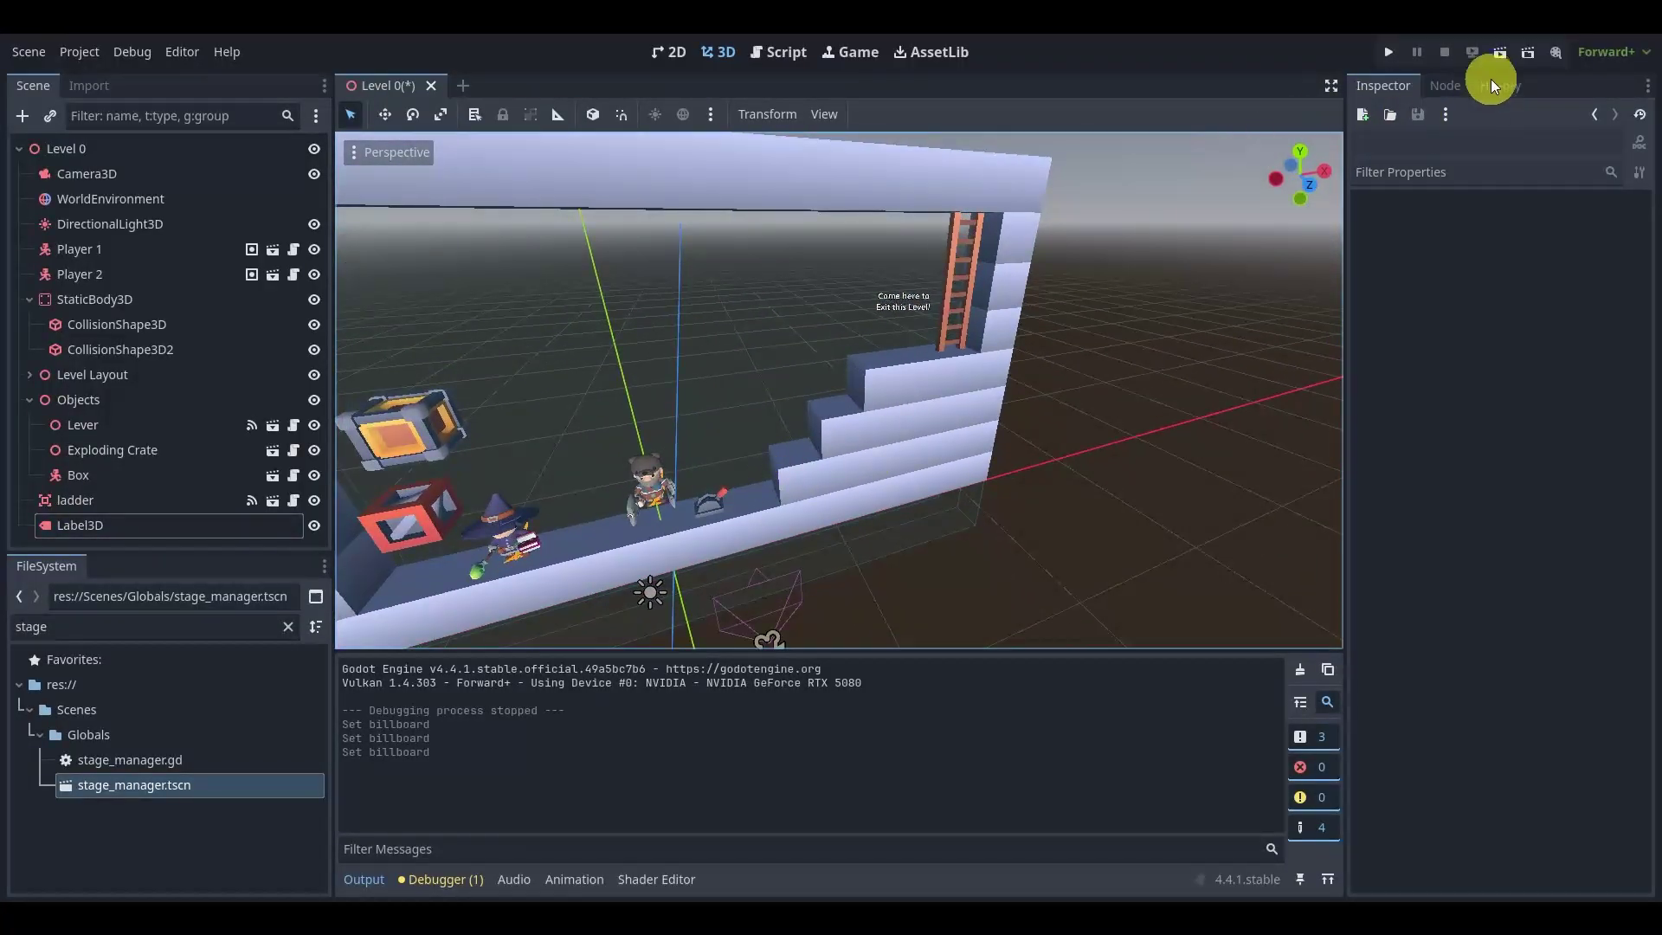
- Test-run the scene to check the billboarded exit label and view the level from the side
click(1500, 54)
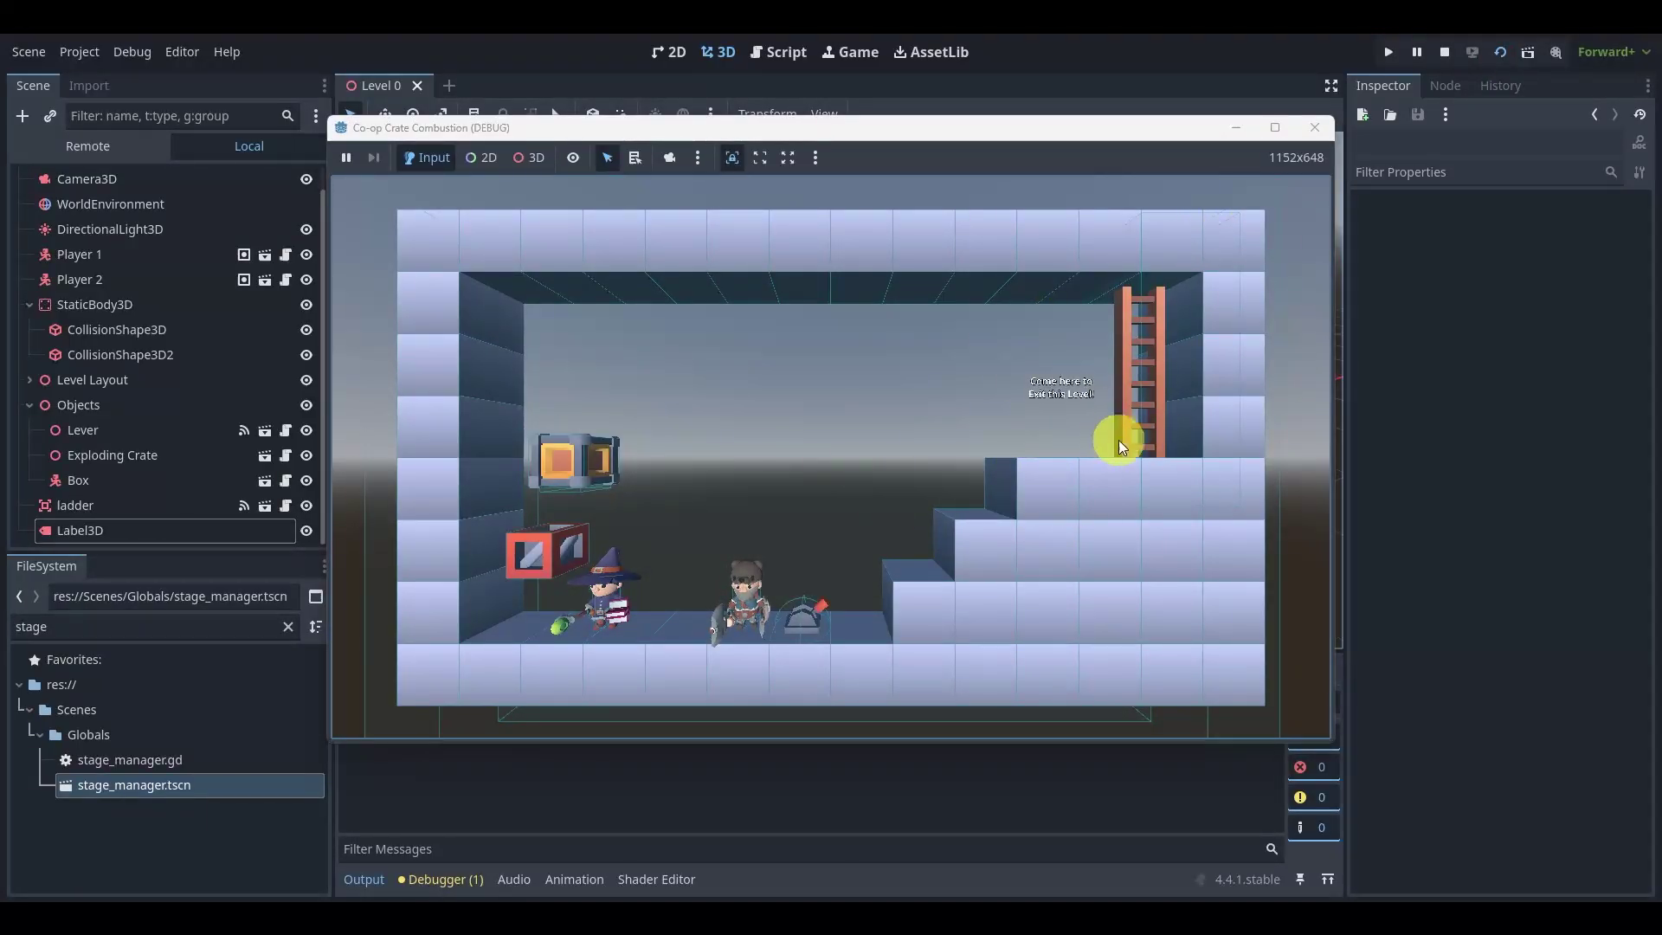
click(1315, 127)
middle_drag(991, 352, 933, 449)
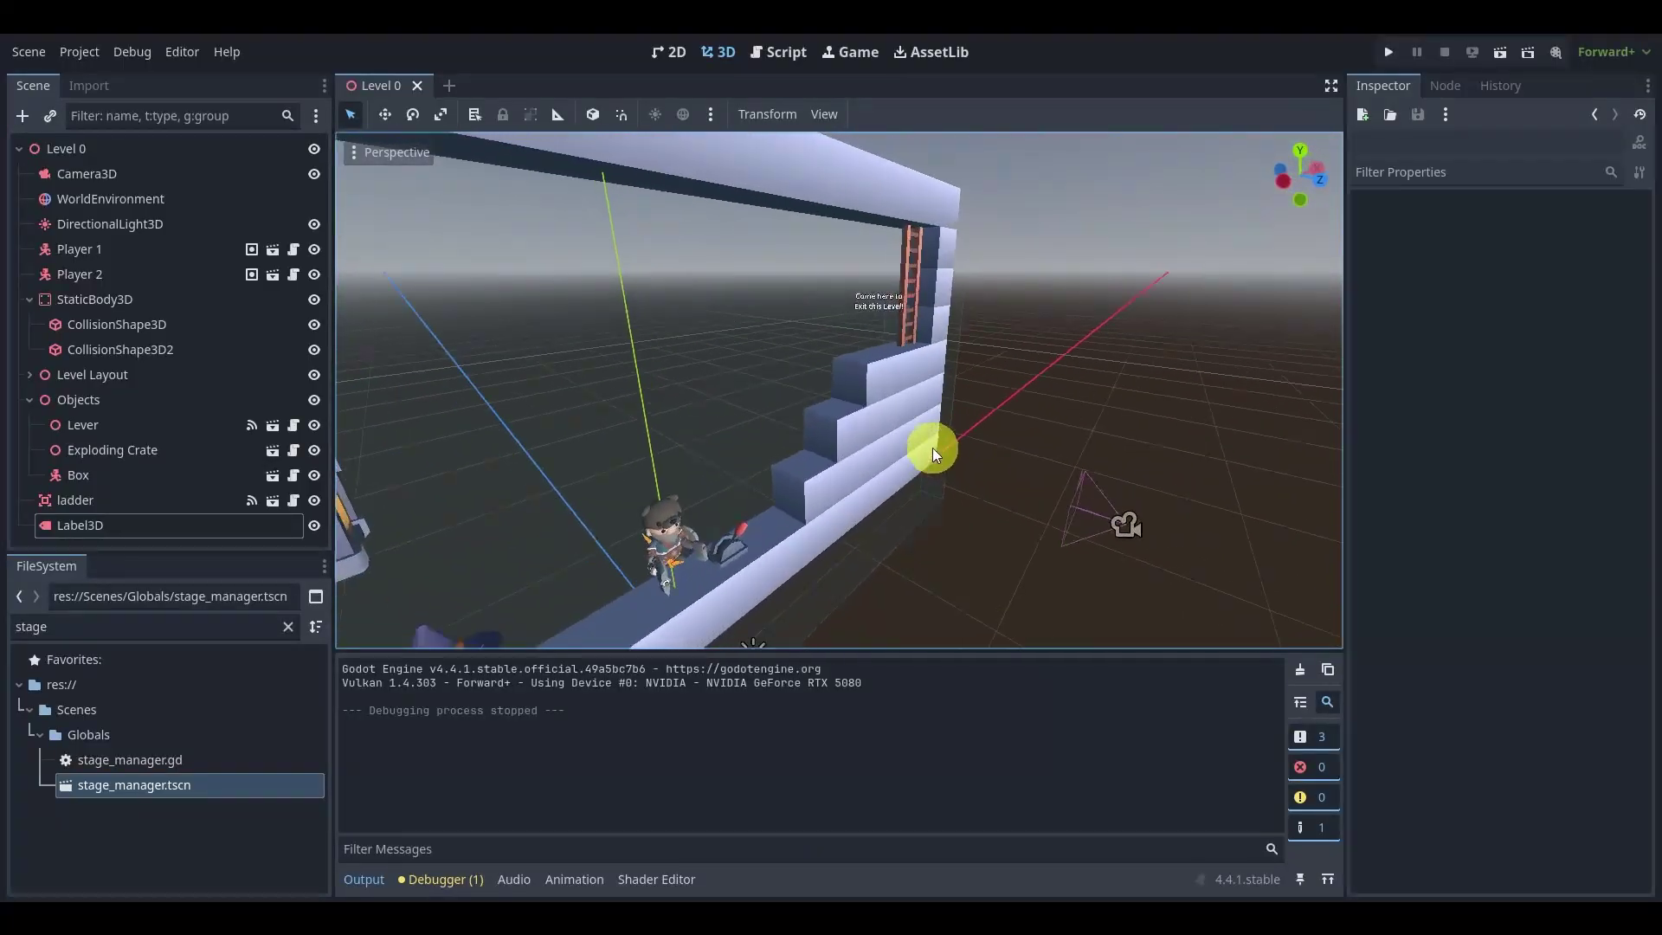
scroll(866, 283, up, 3)
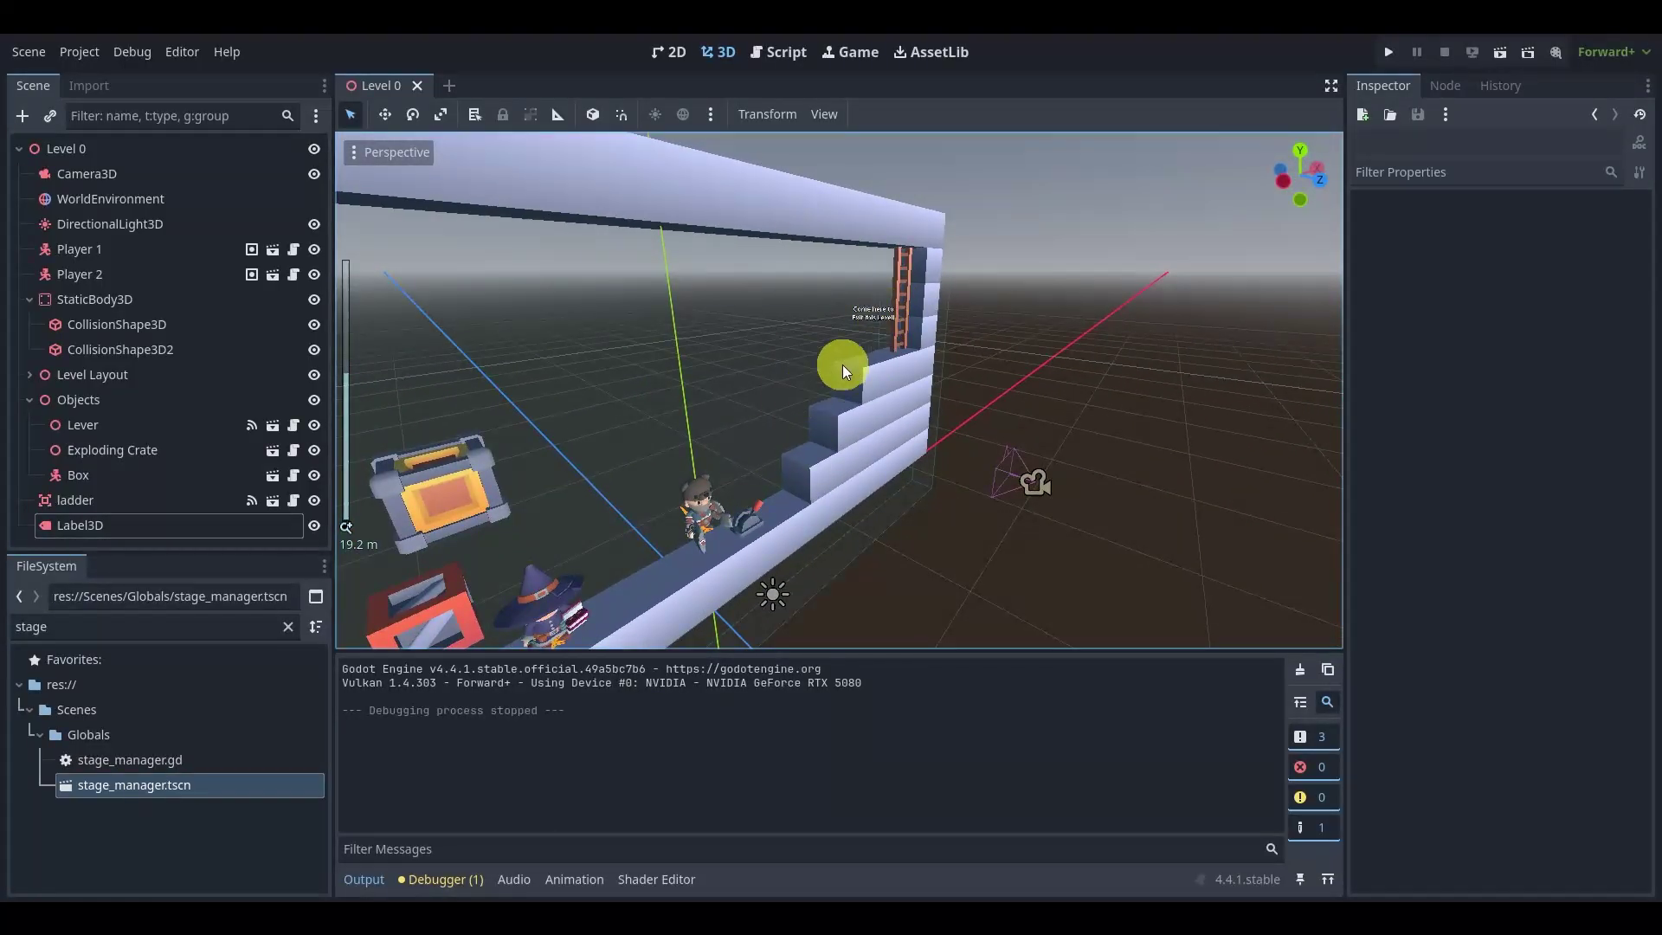
- Set the outline size of the exit label's text to 72 px
click(866, 322)
middle_drag(972, 316, 818, 373)
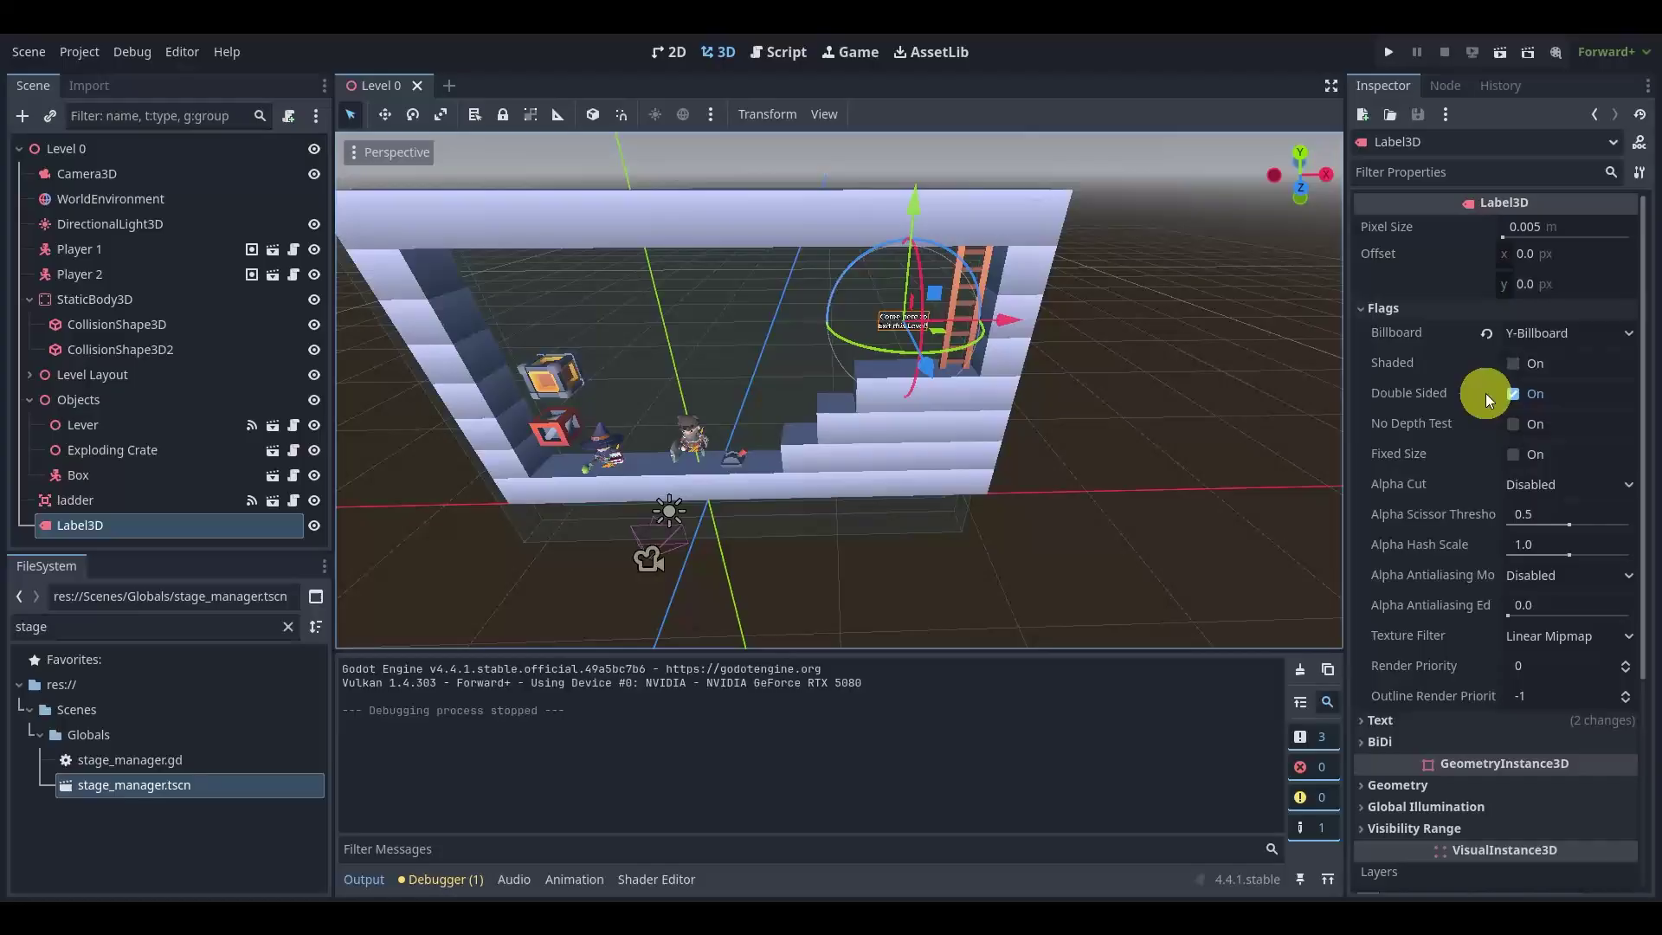
scroll(1542, 388, down, 3)
click(1438, 545)
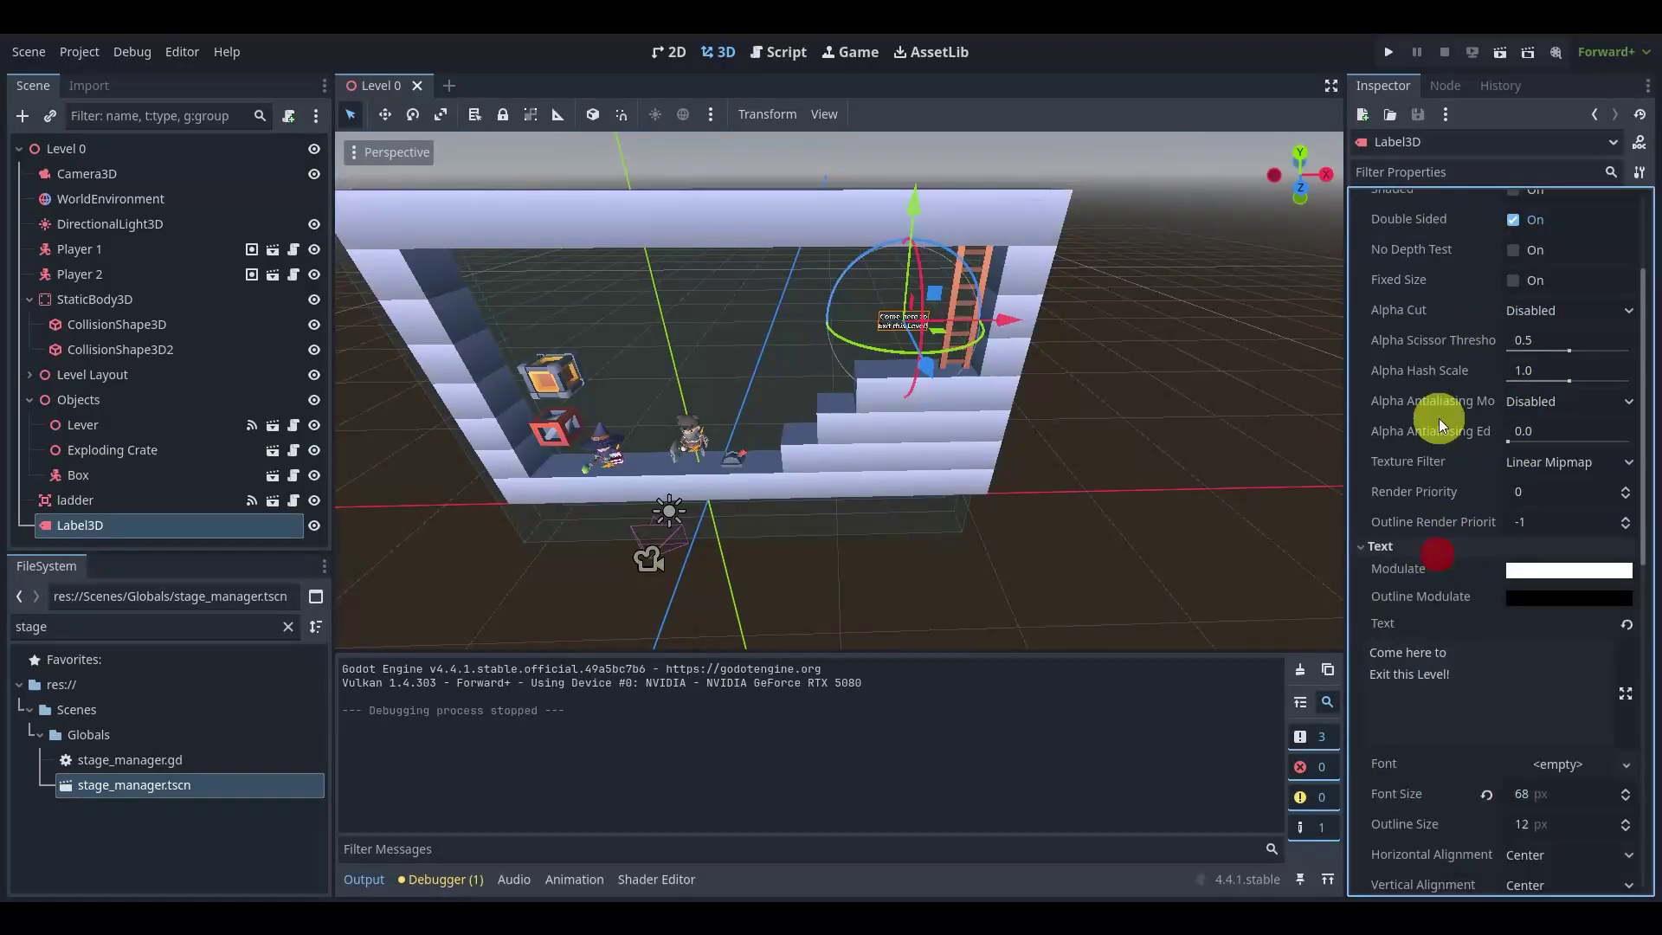
scroll(1476, 519, down, 5)
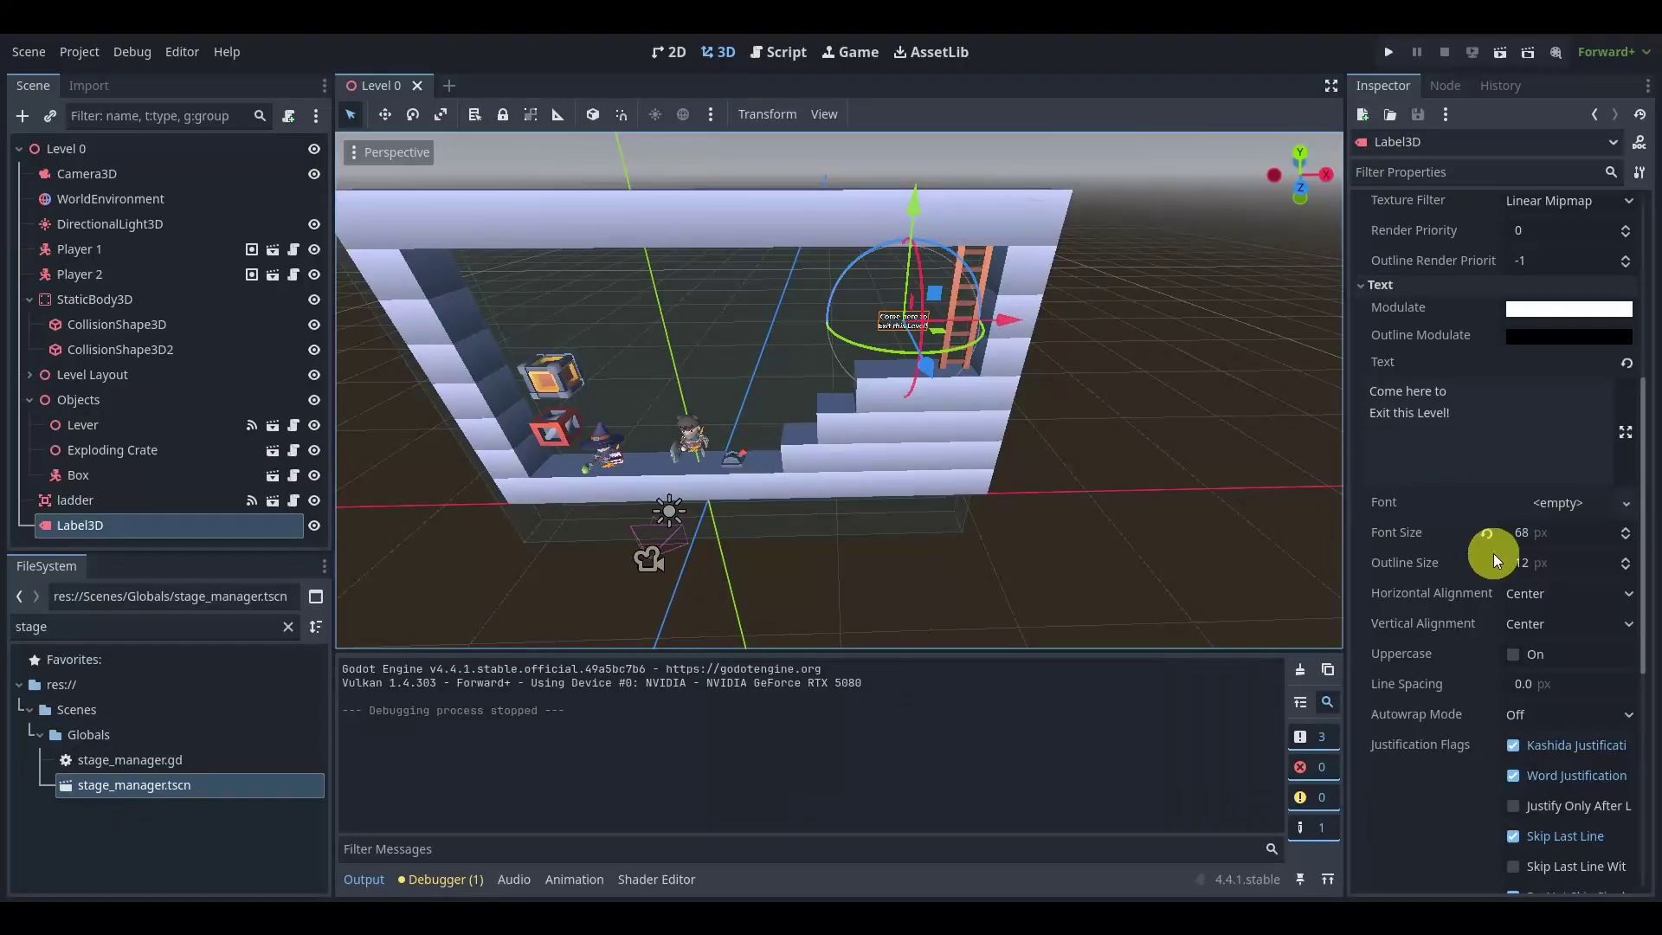
drag(1532, 563, 1534, 563)
scroll(1173, 333, up, 10)
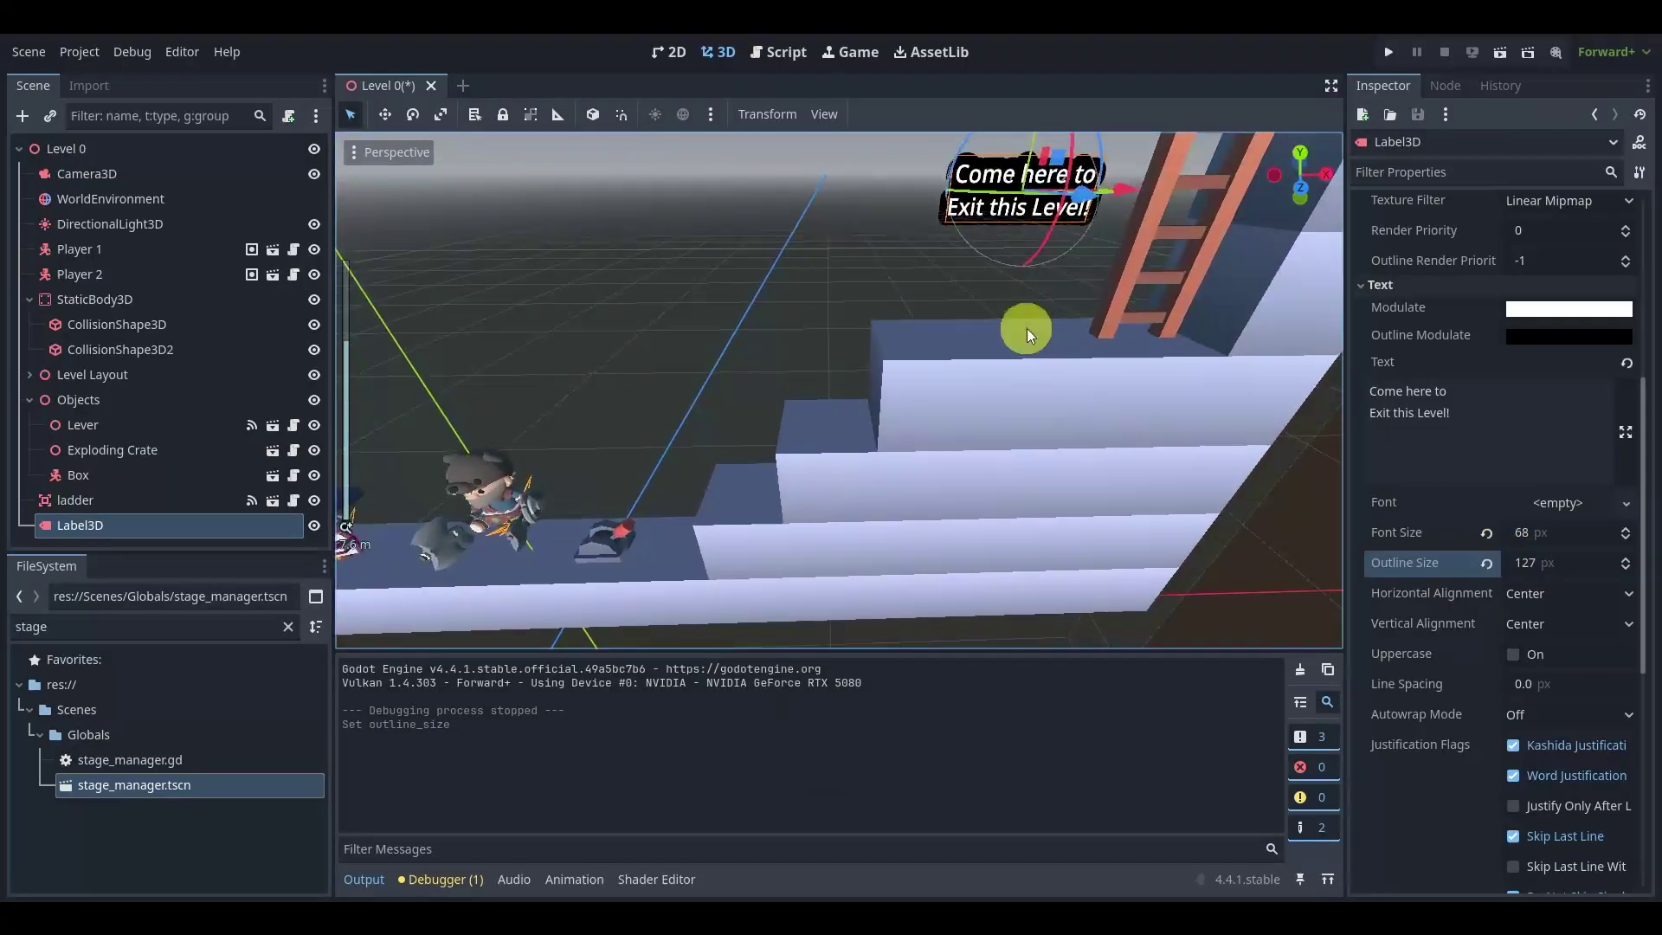
click(1541, 574)
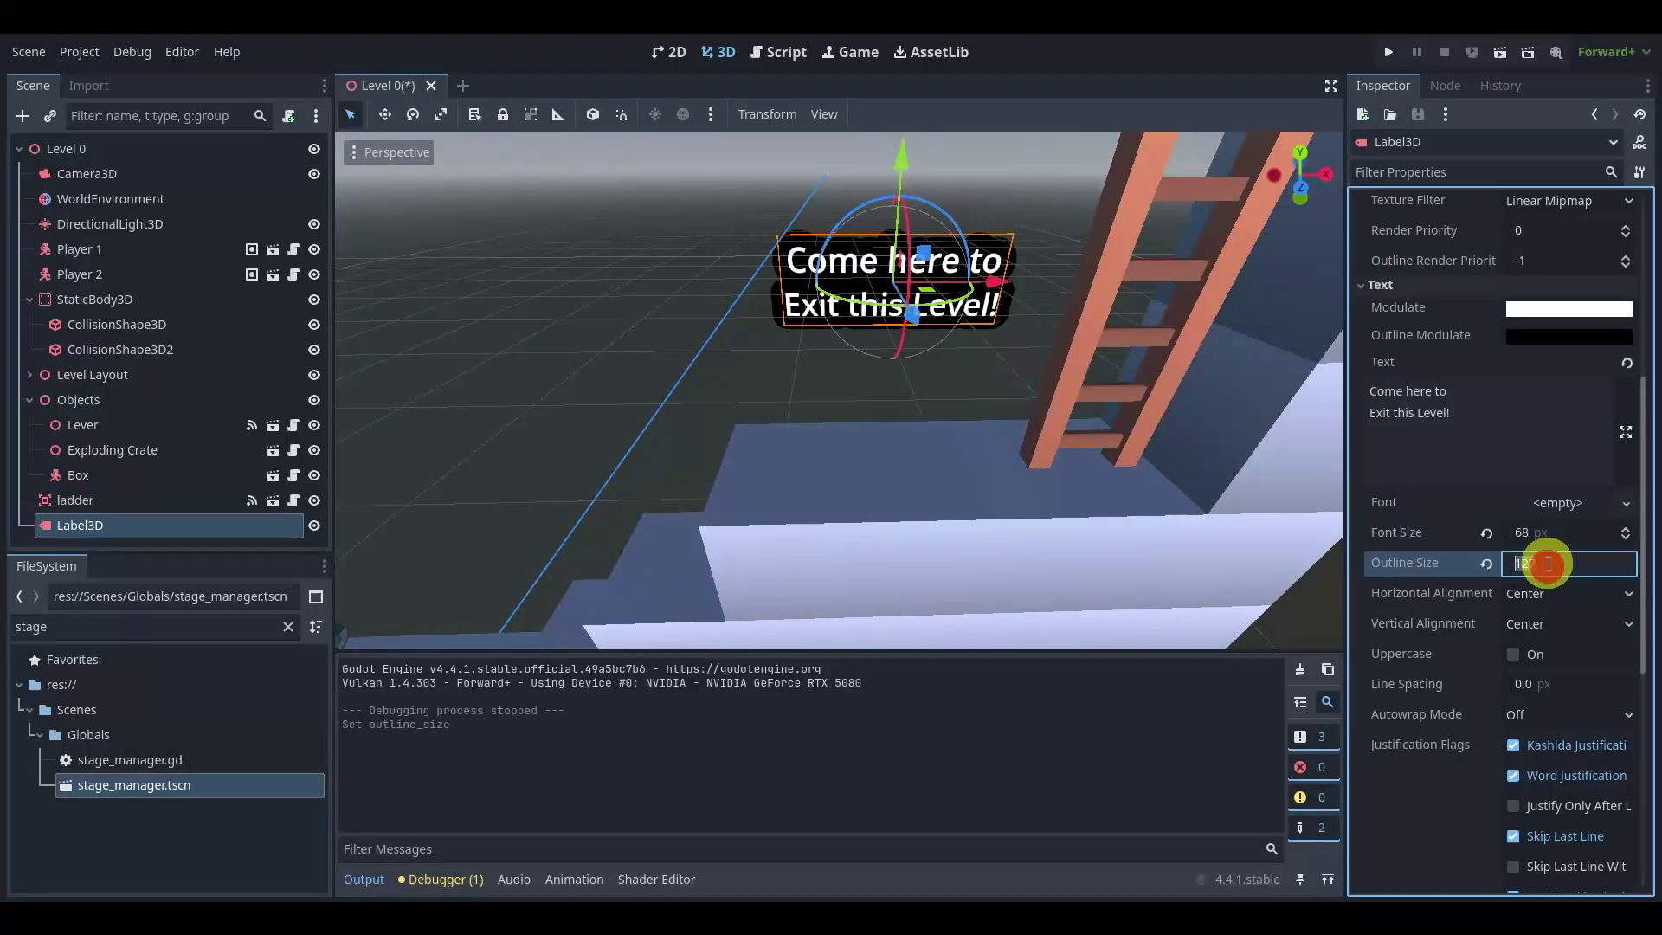
text(72)
key(Return)
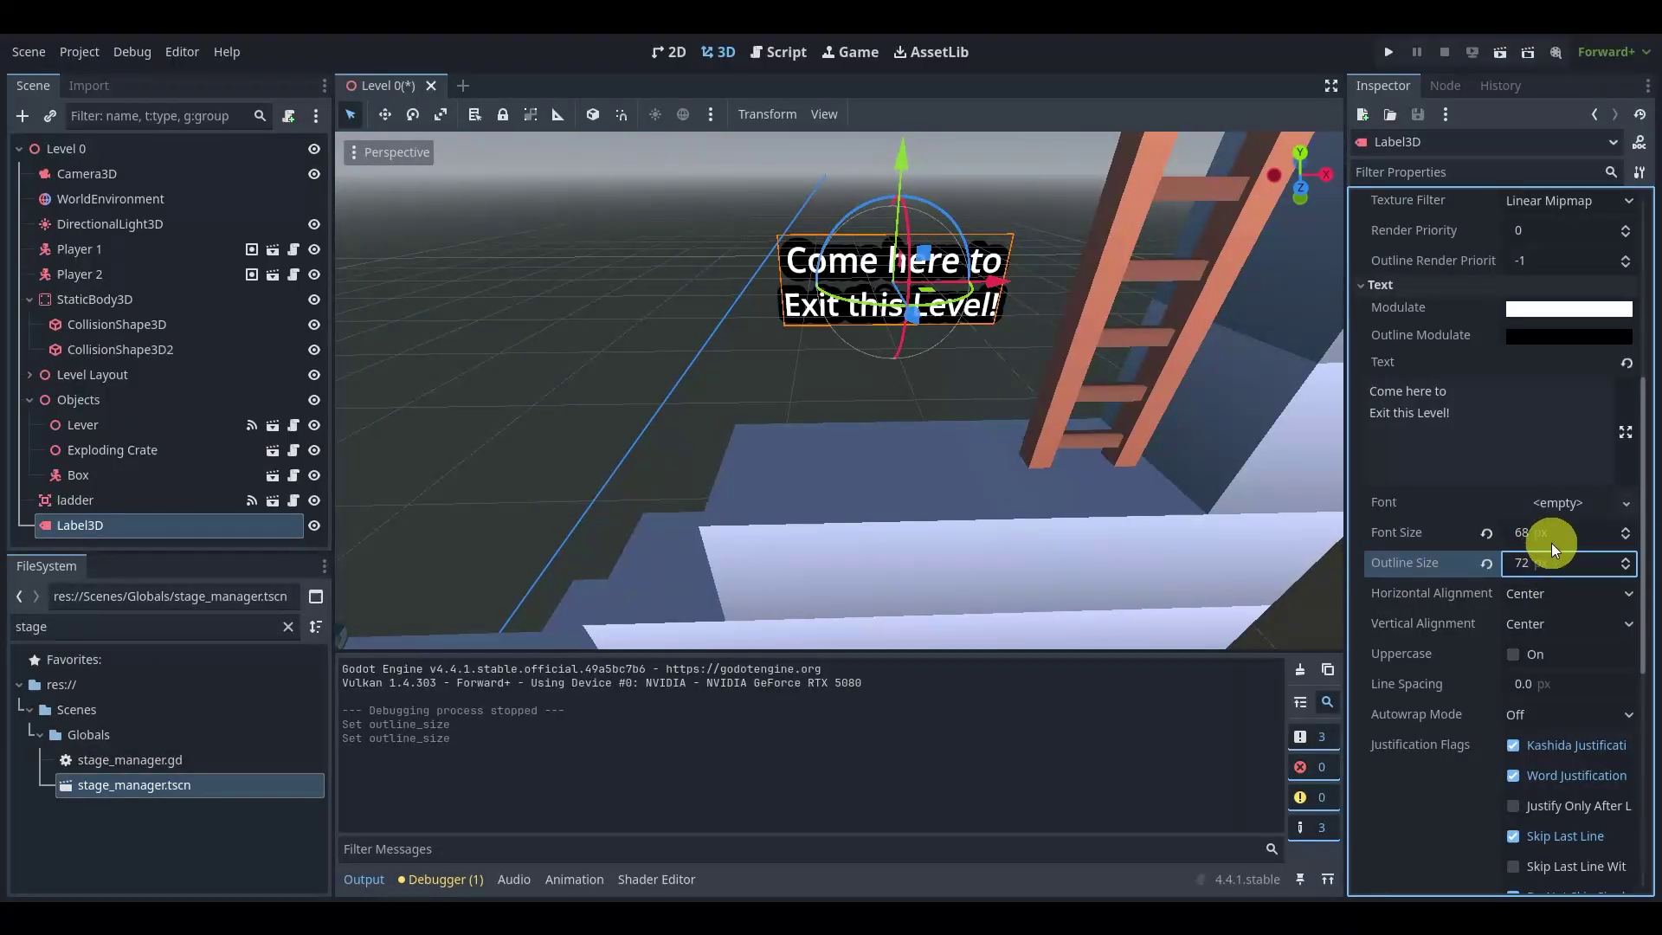
- Set the font size of the exit label to 100 px
click(1552, 533)
text(100)
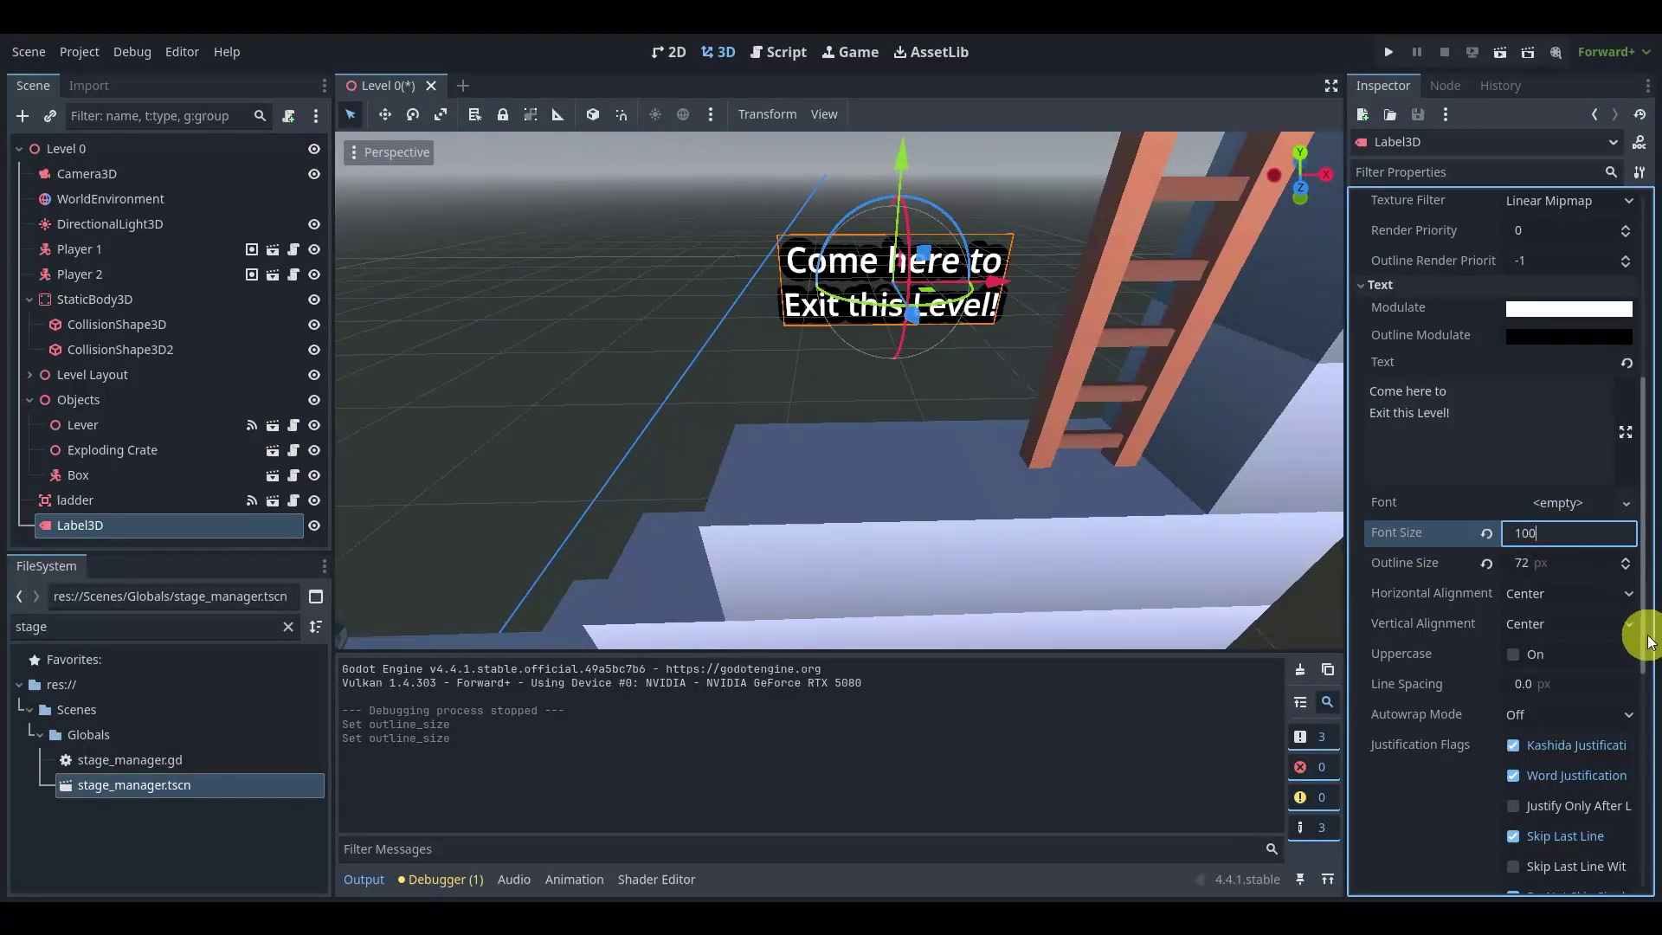
key(Return)
middle_drag(1136, 470, 1083, 468)
scroll(1541, 537, down, 1)
- Try the Uppercase option on the exit label's text, turn it back off and deselect the label
scroll(1529, 485, down, 4)
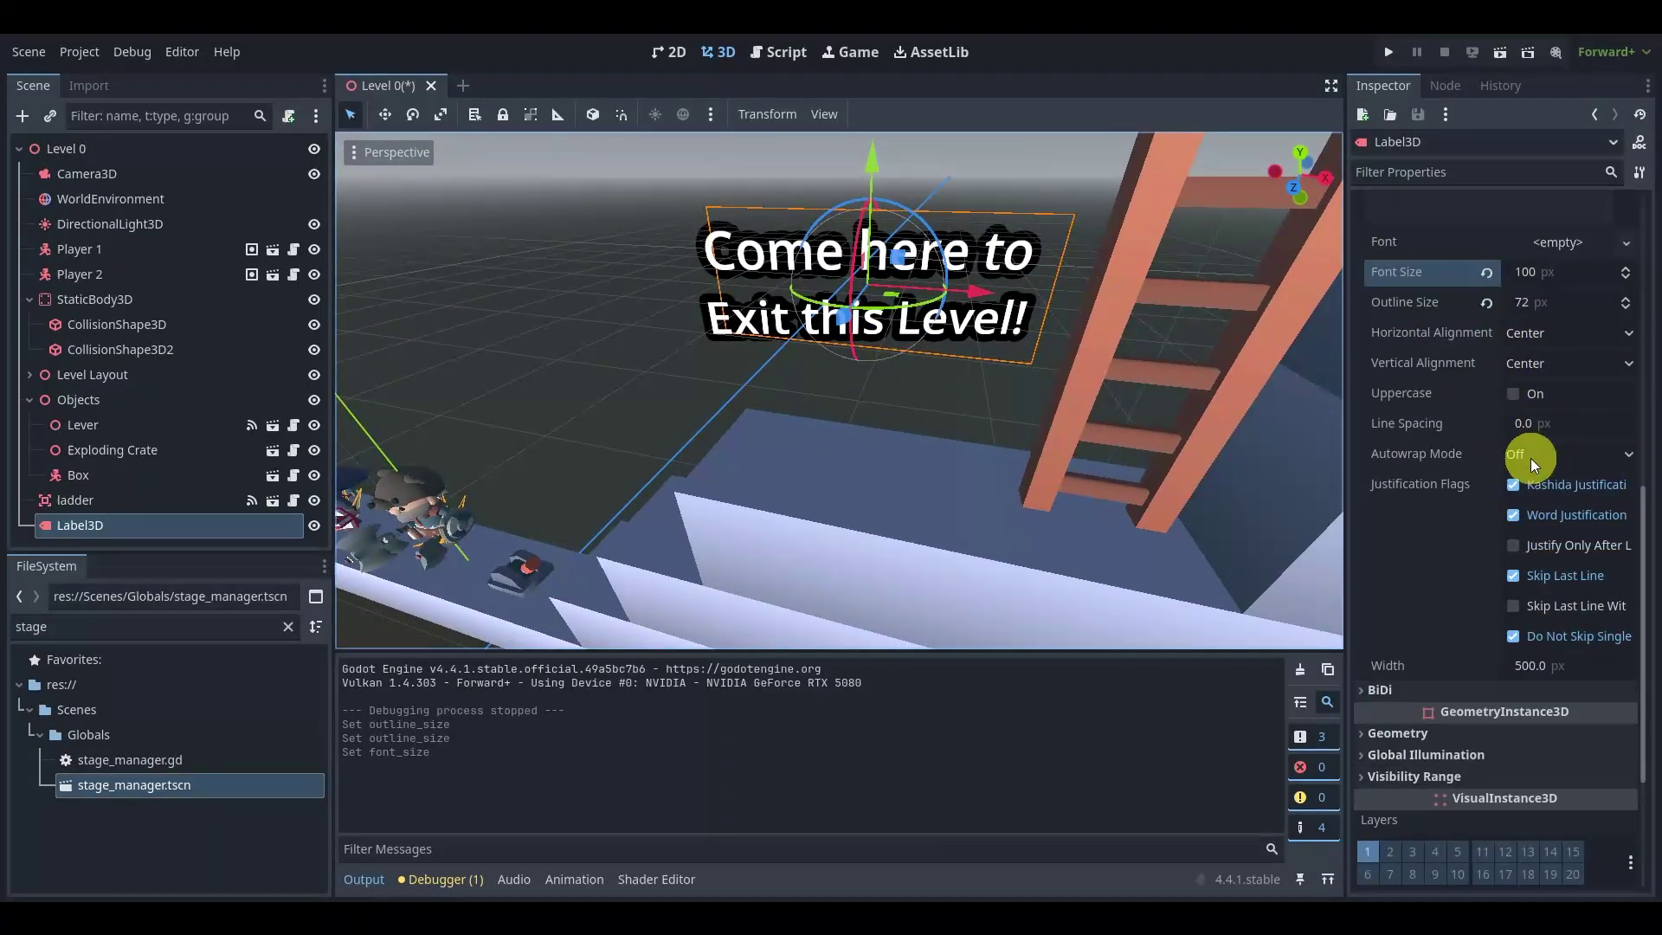
click(1515, 394)
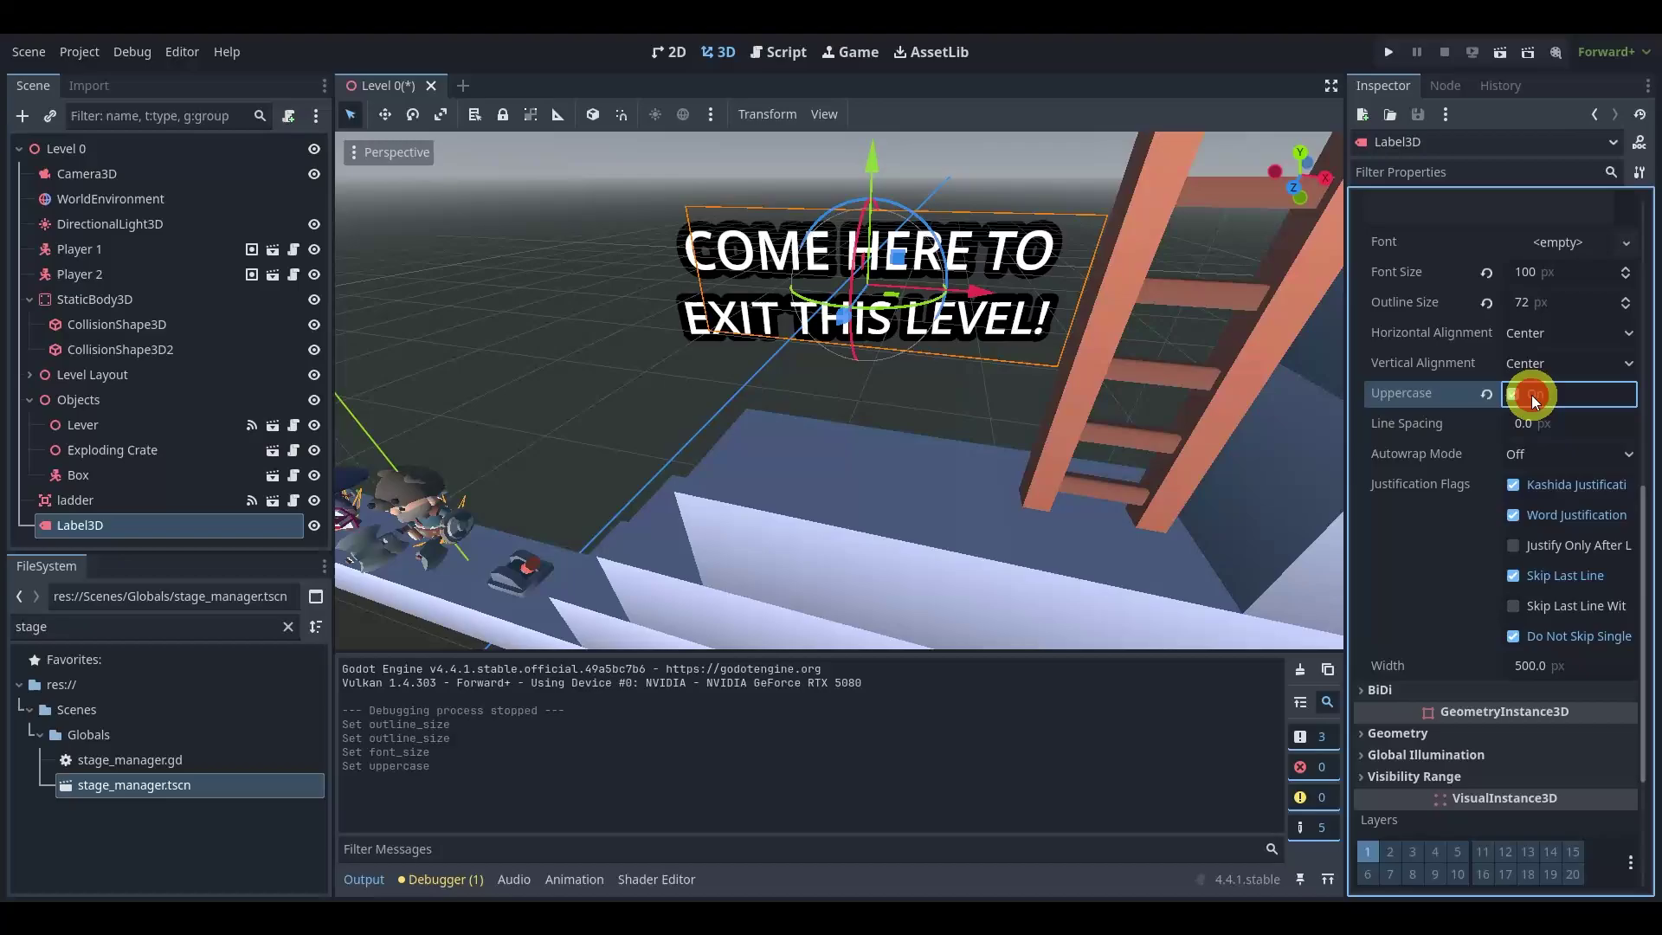
click(1528, 393)
scroll(1123, 419, down, 5)
click(672, 520)
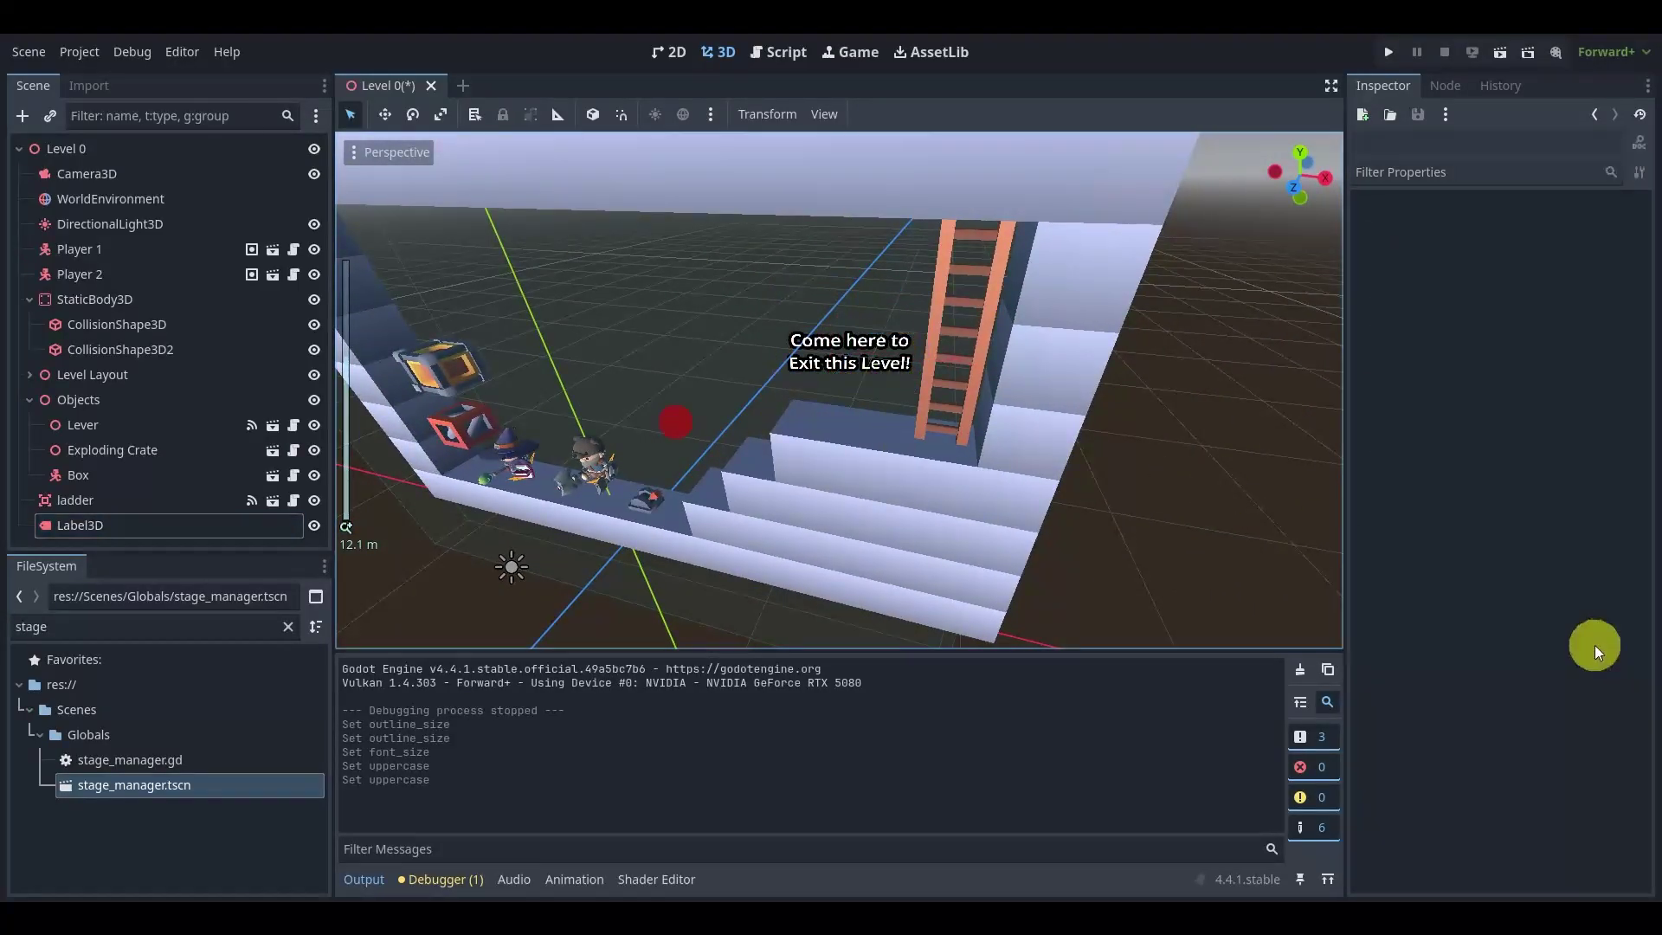
- Test-run the scene, bring both players up the steps to the ladder to exit the level, and close the game
click(1494, 52)
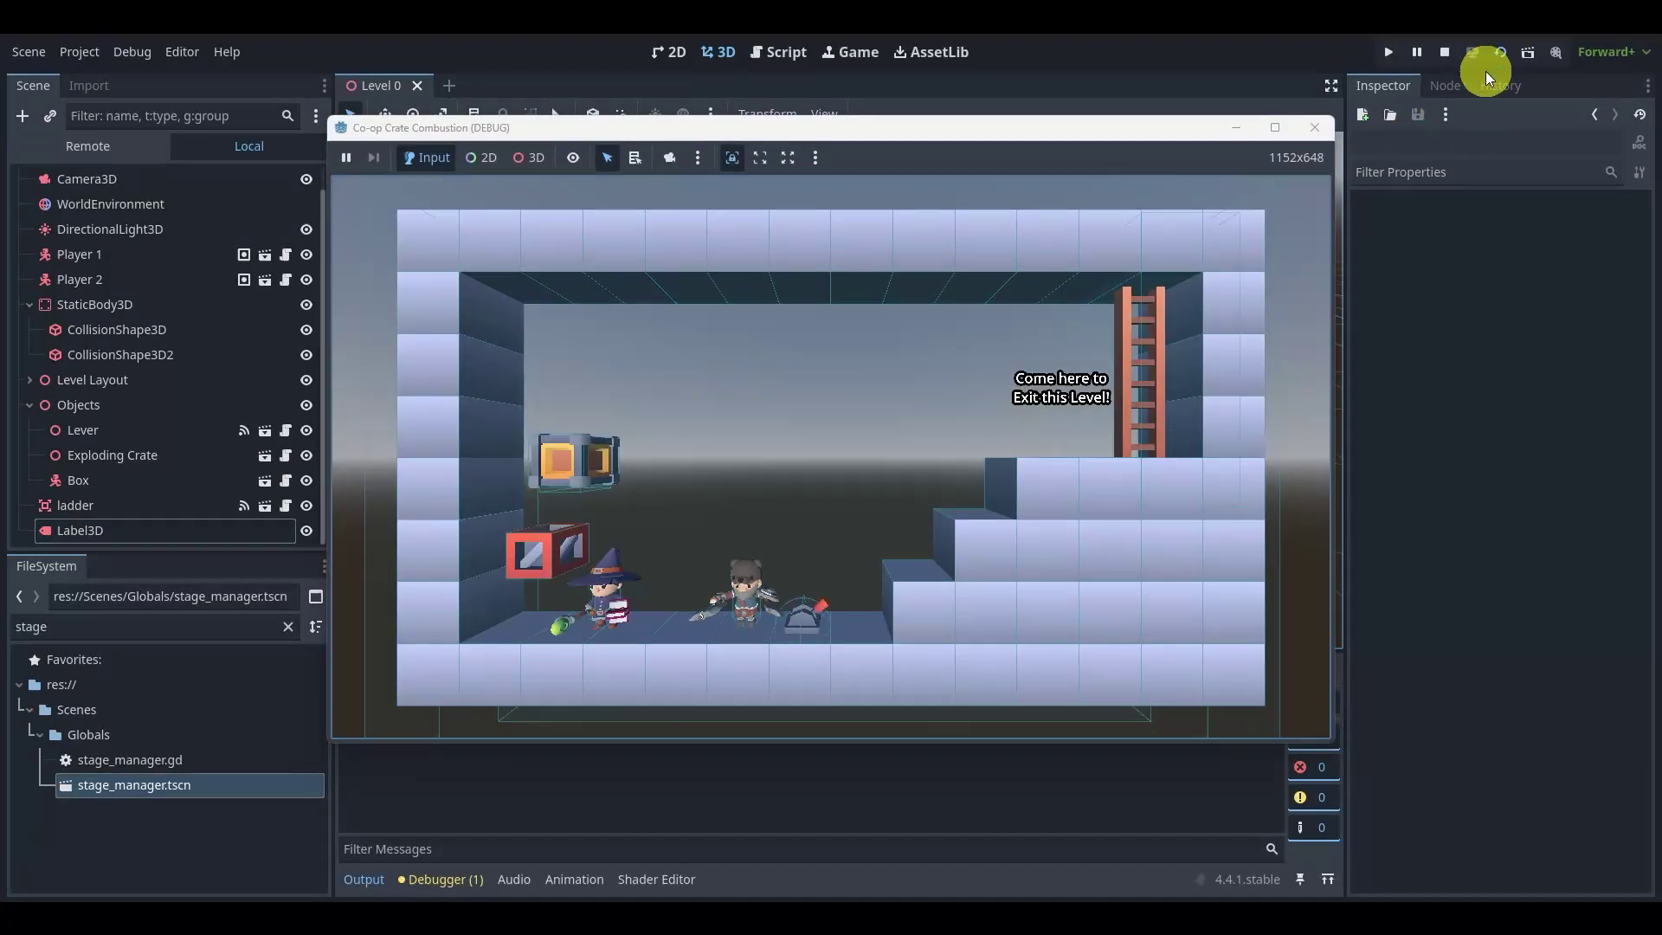
click(1074, 384)
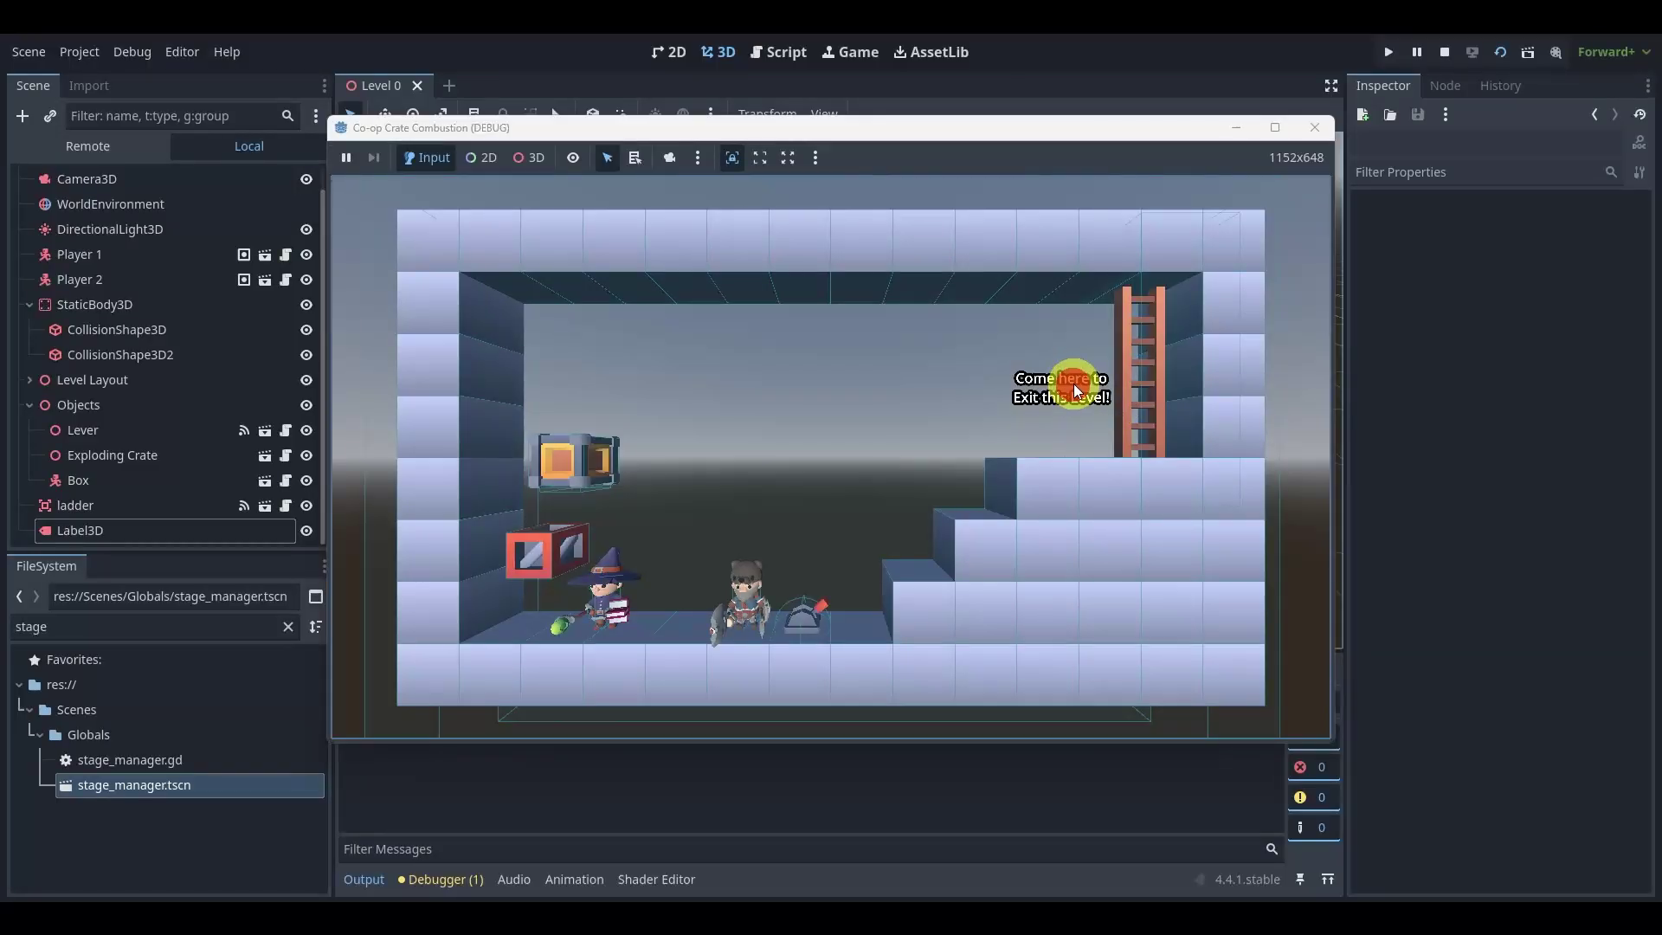
key(d)
key(w)
key(w)
key(w)
key(Right)
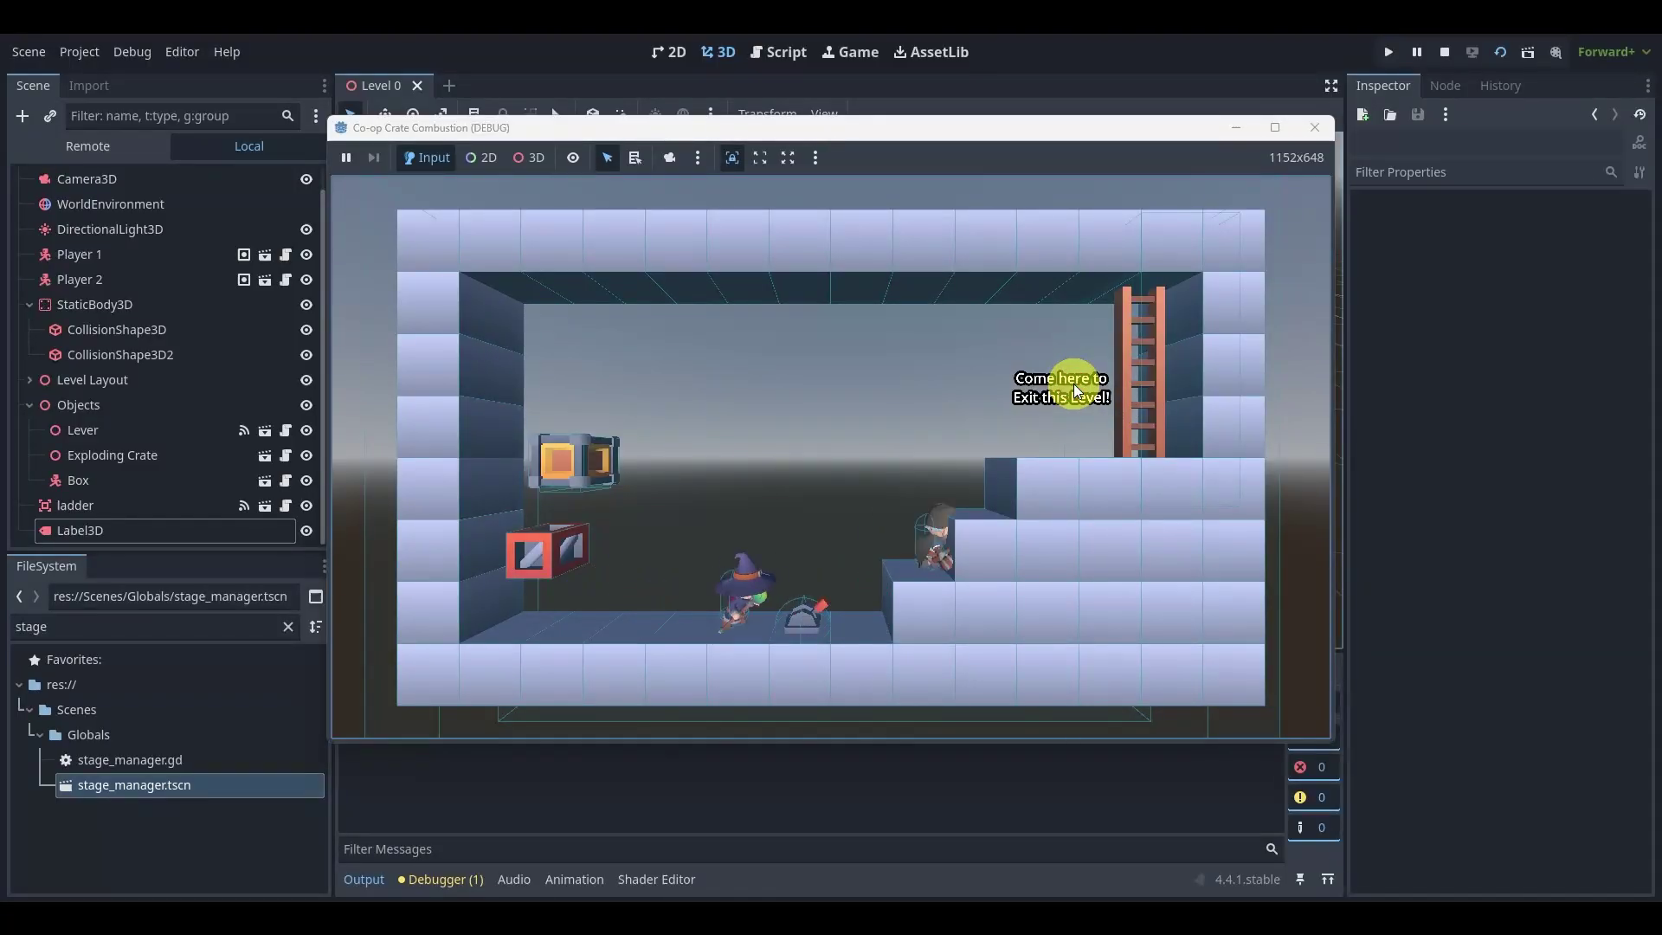
key(Up)
key(Up)
key(d)
key(w)
key(Right)
key(Up)
key(Up)
key(Up)
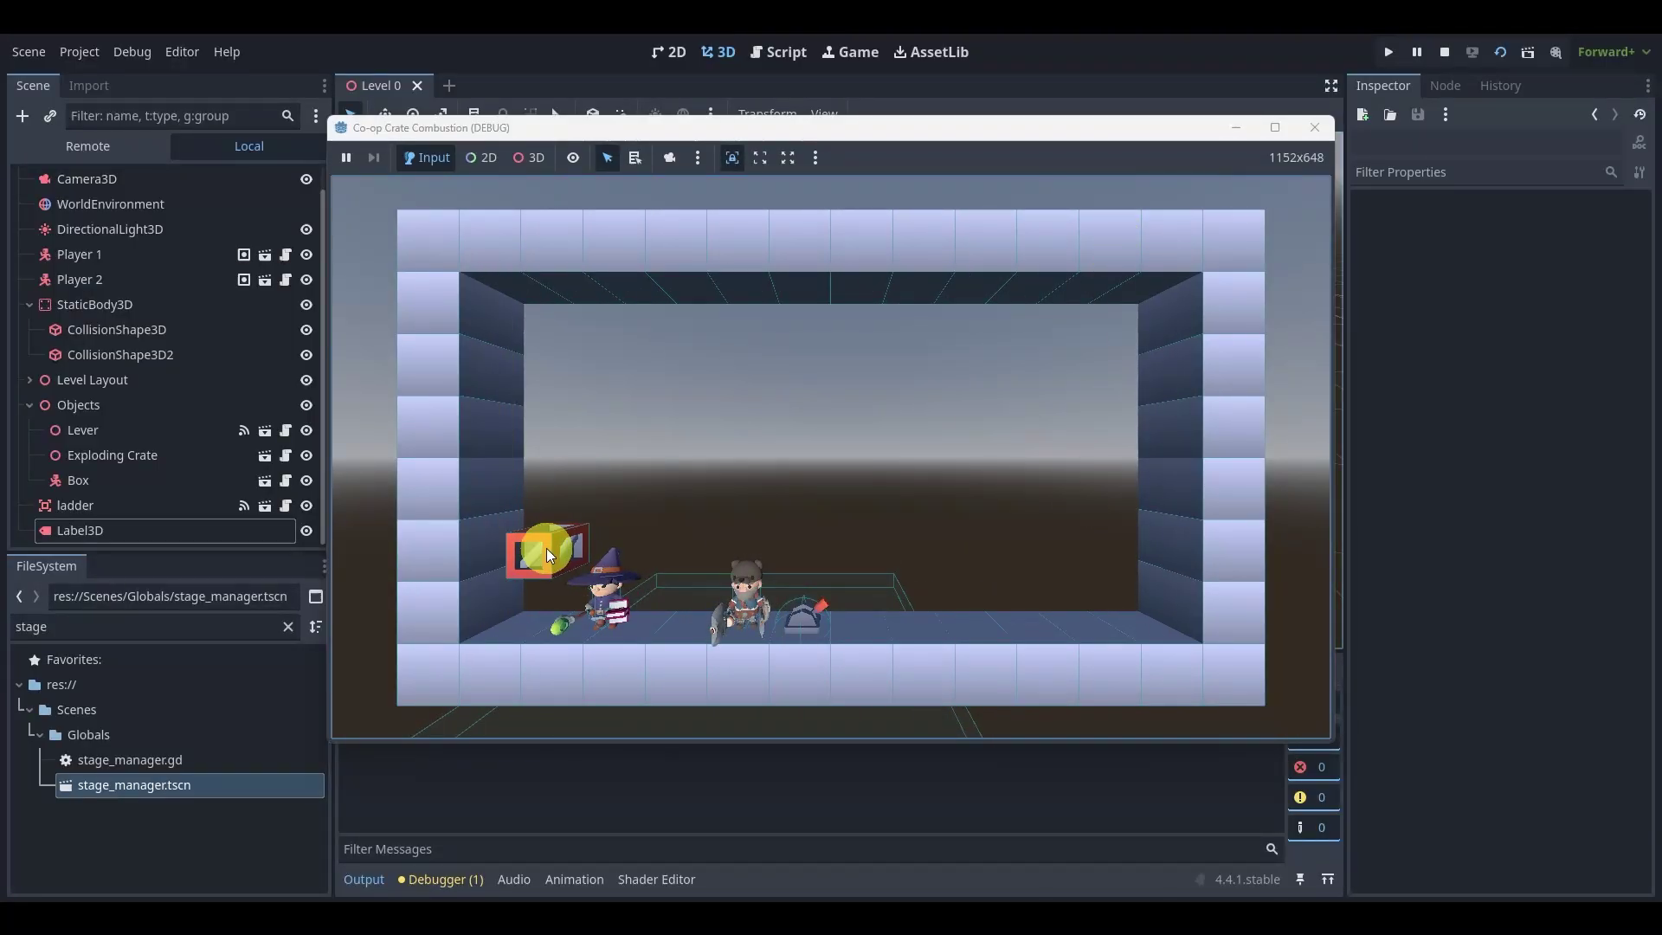
click(1324, 137)
- Collapse the Objects group in the scene tree and examine the enclosed level from the front and side
scroll(726, 340, down, 6)
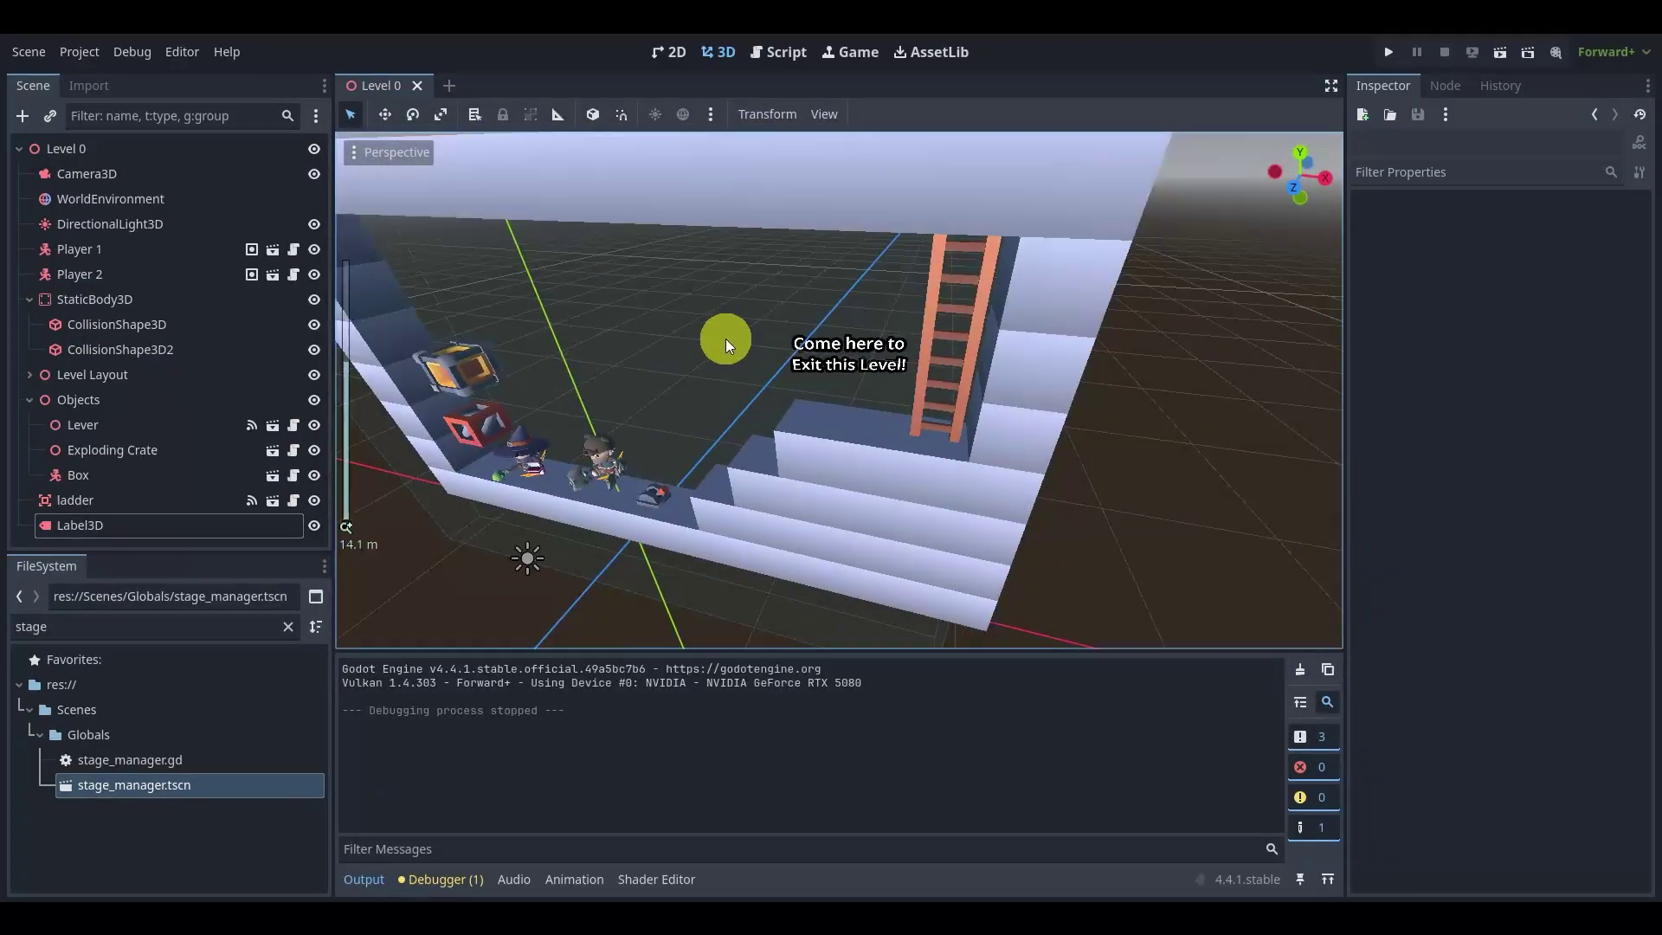
middle_drag(747, 368, 658, 406)
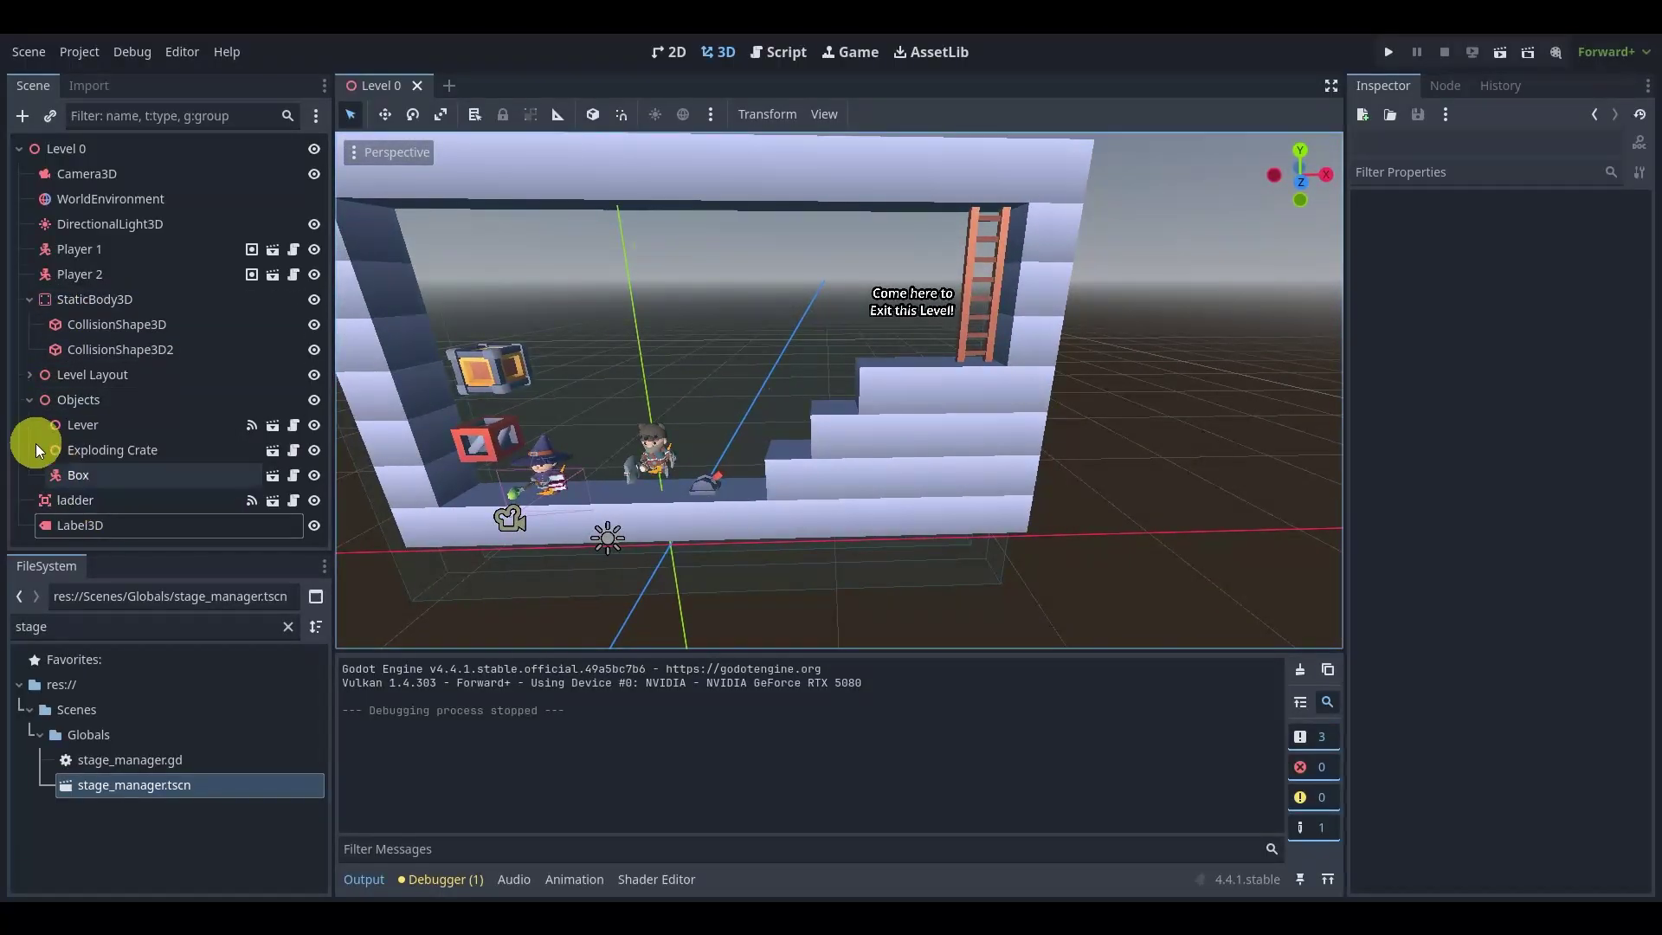
click(29, 401)
middle_drag(483, 438, 655, 375)
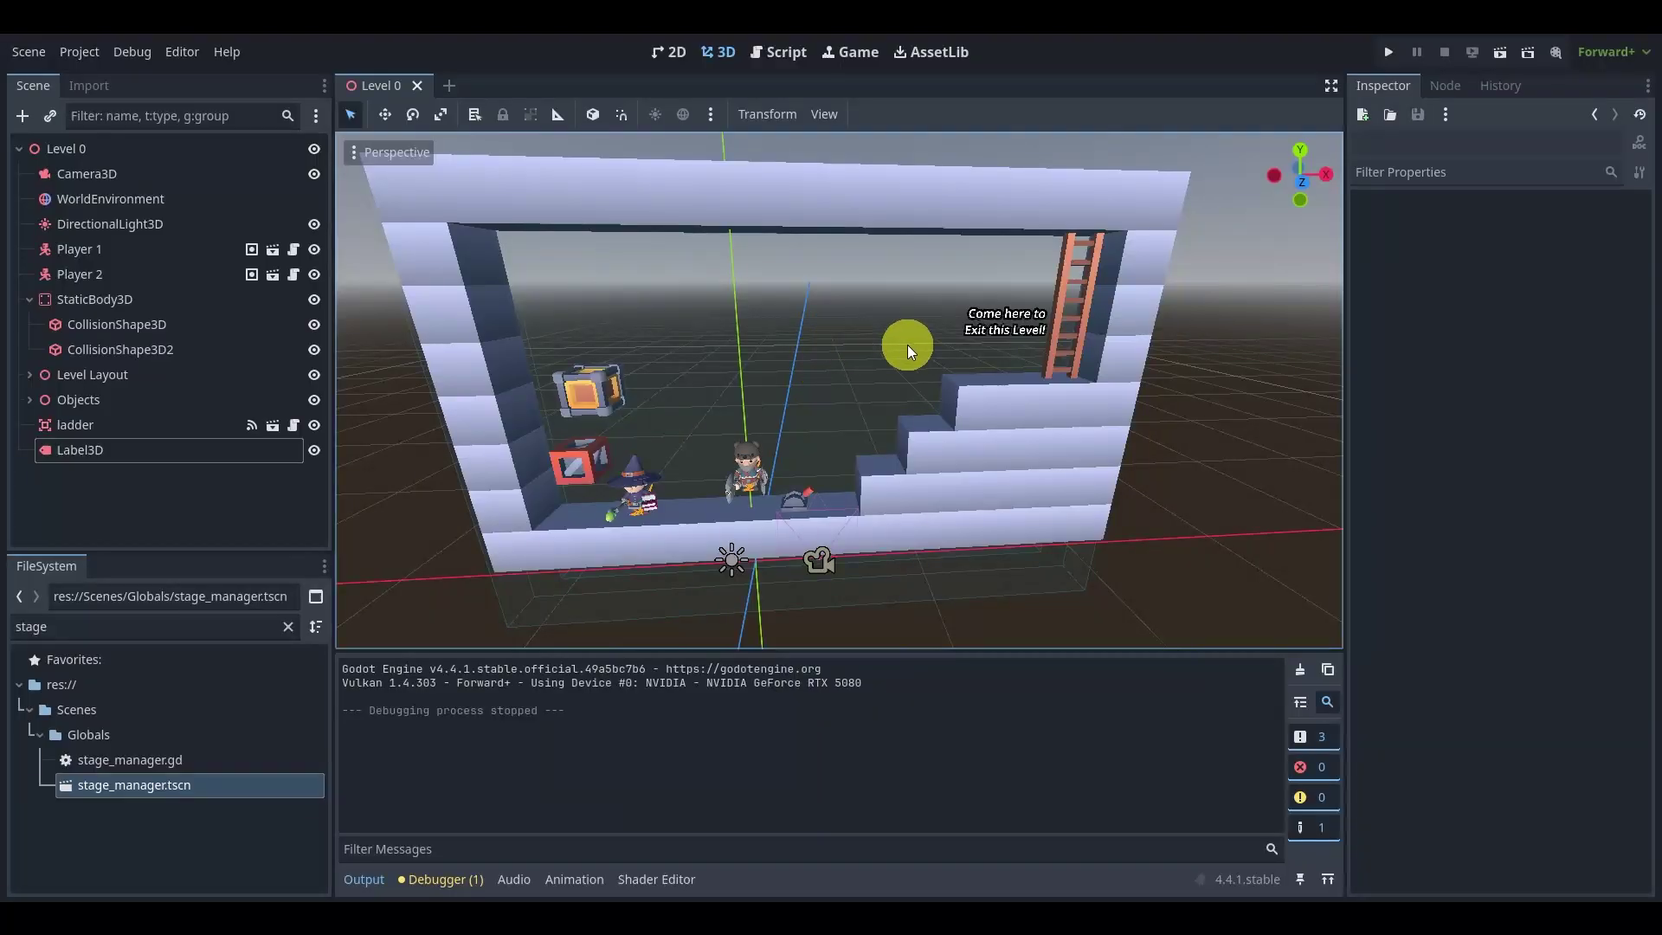
middle_drag(1014, 350, 957, 398)
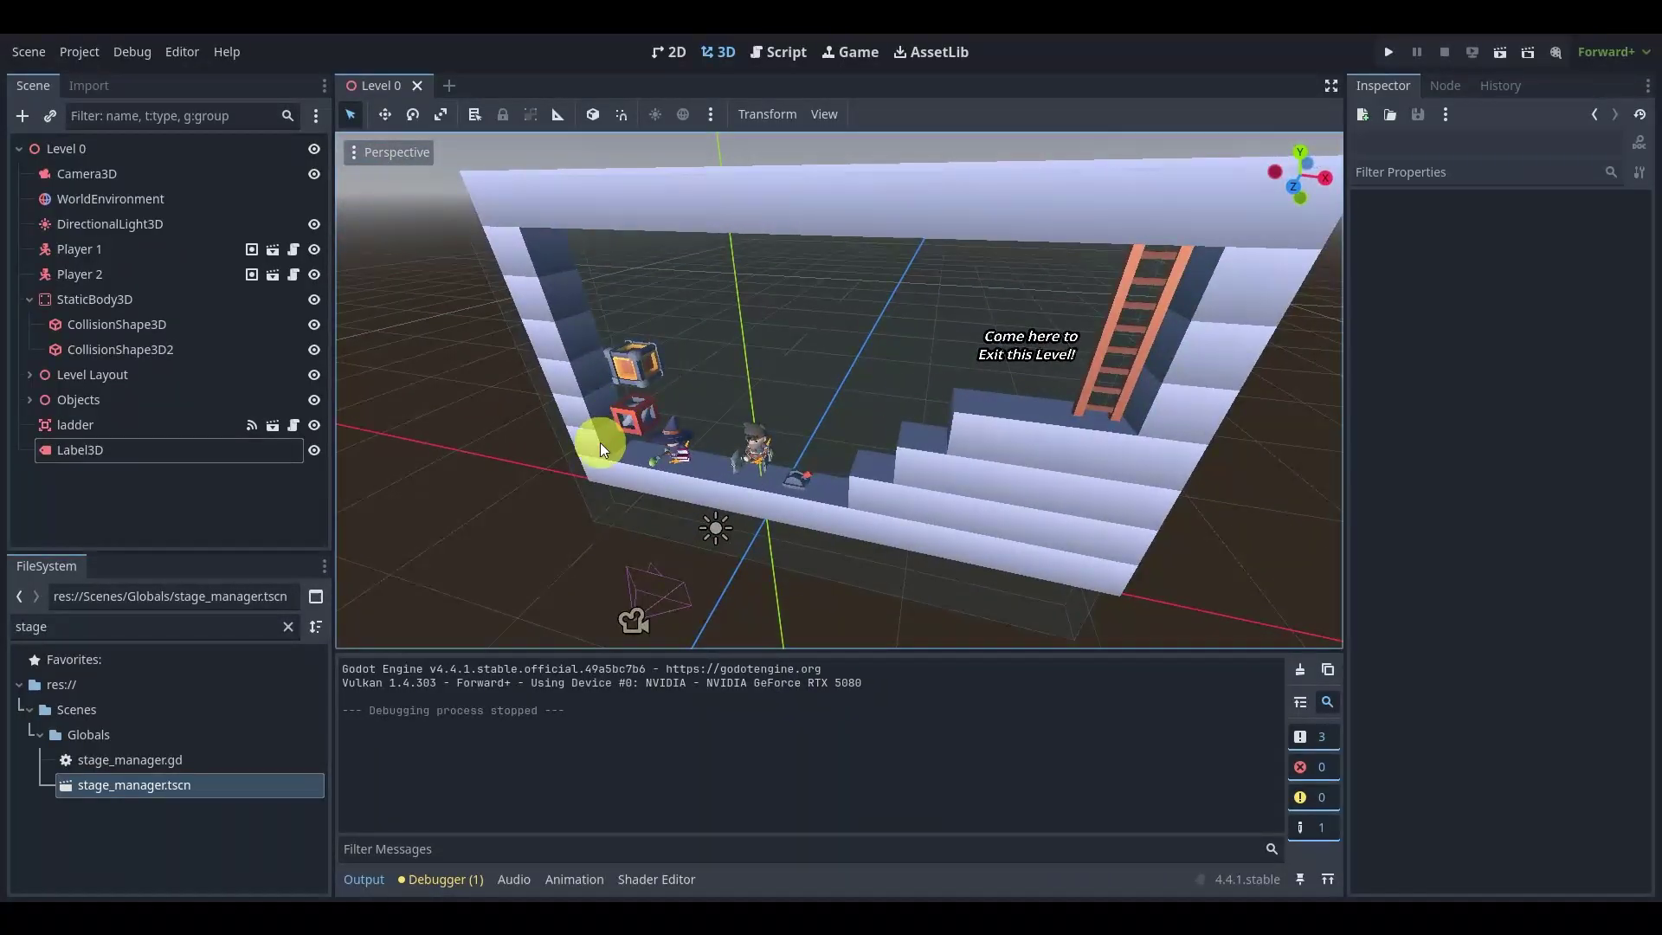
middle_drag(494, 393, 928, 422)
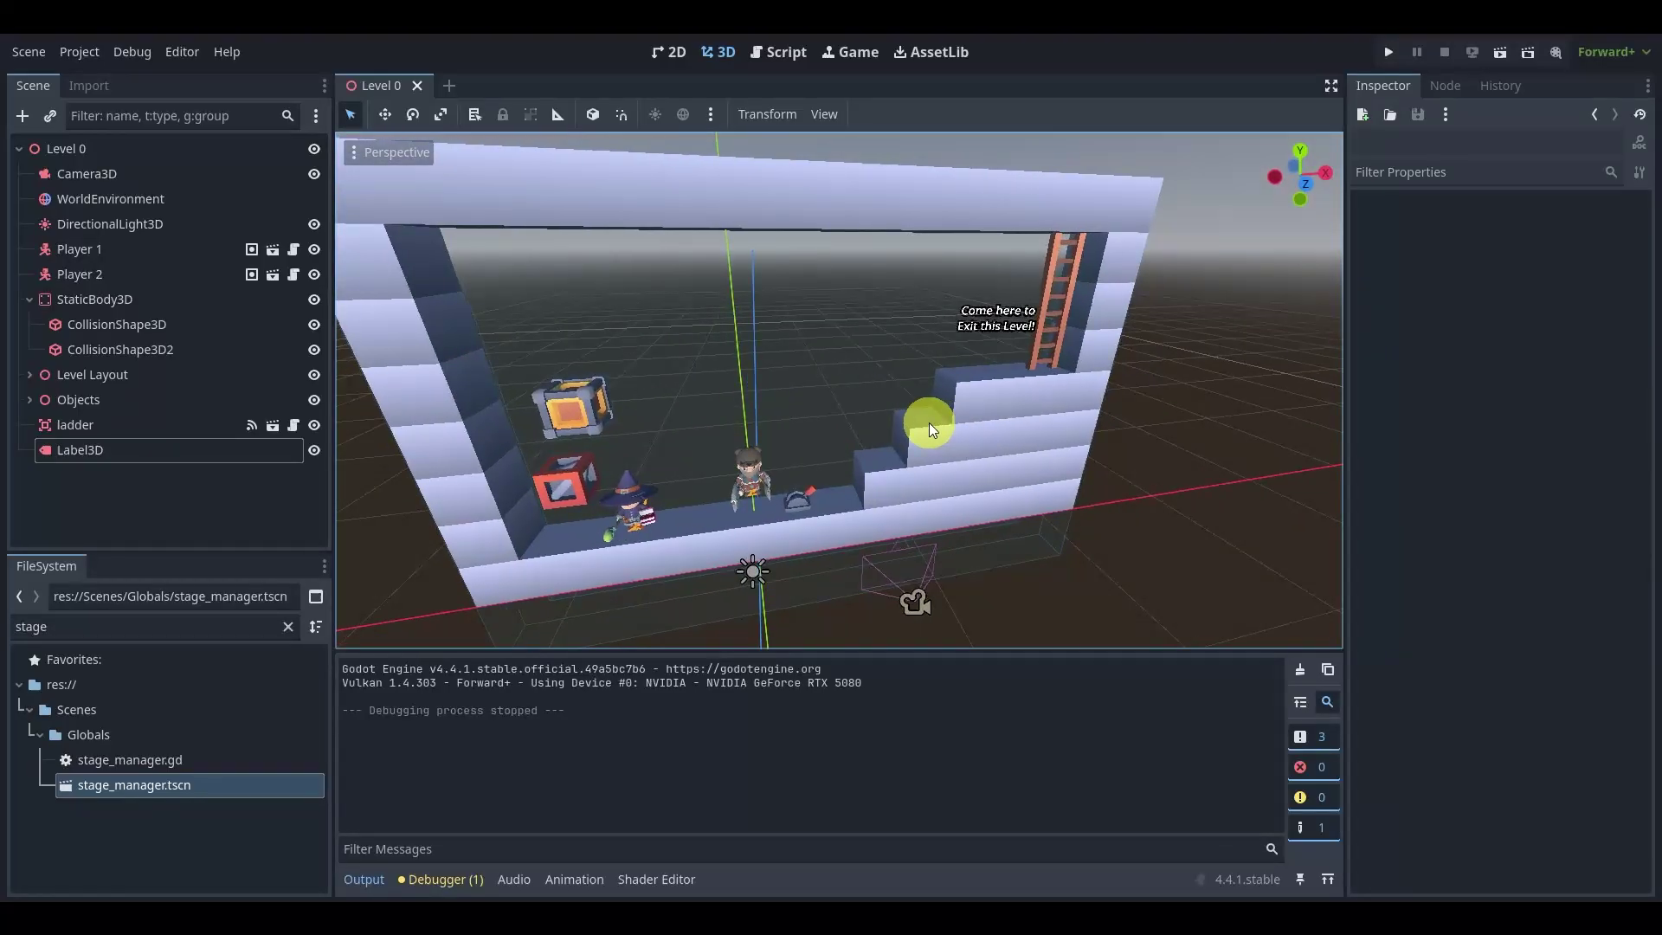
scroll(929, 422, down, 2)
middle_drag(1135, 353, 557, 352)
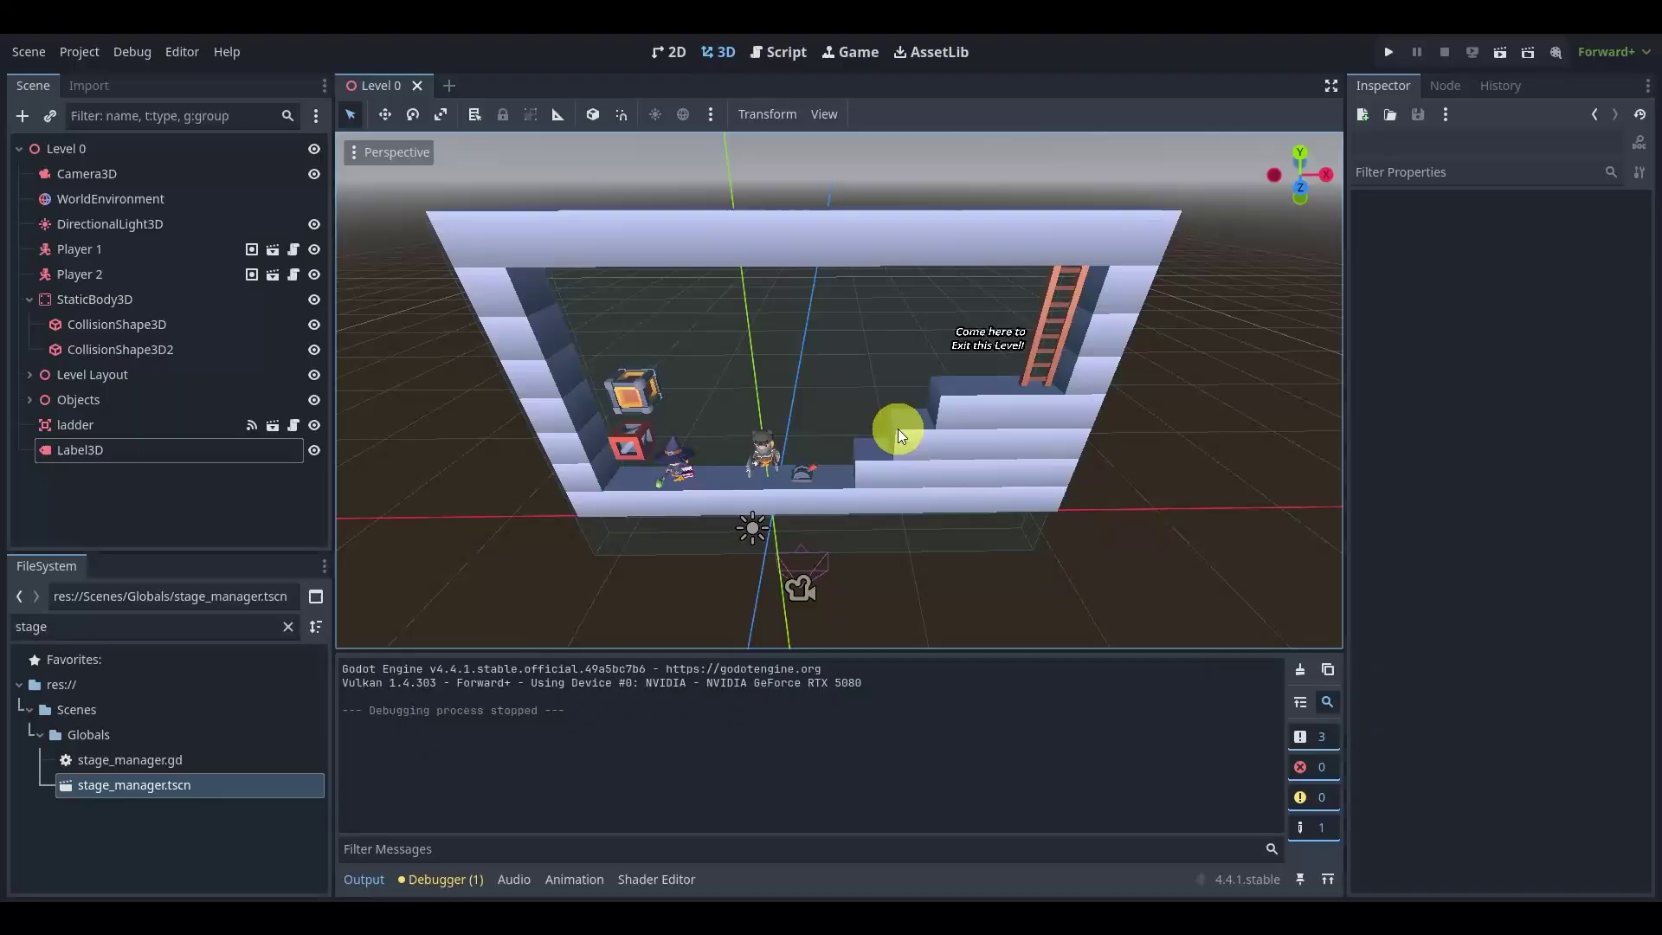
scroll(884, 440, down, 3)
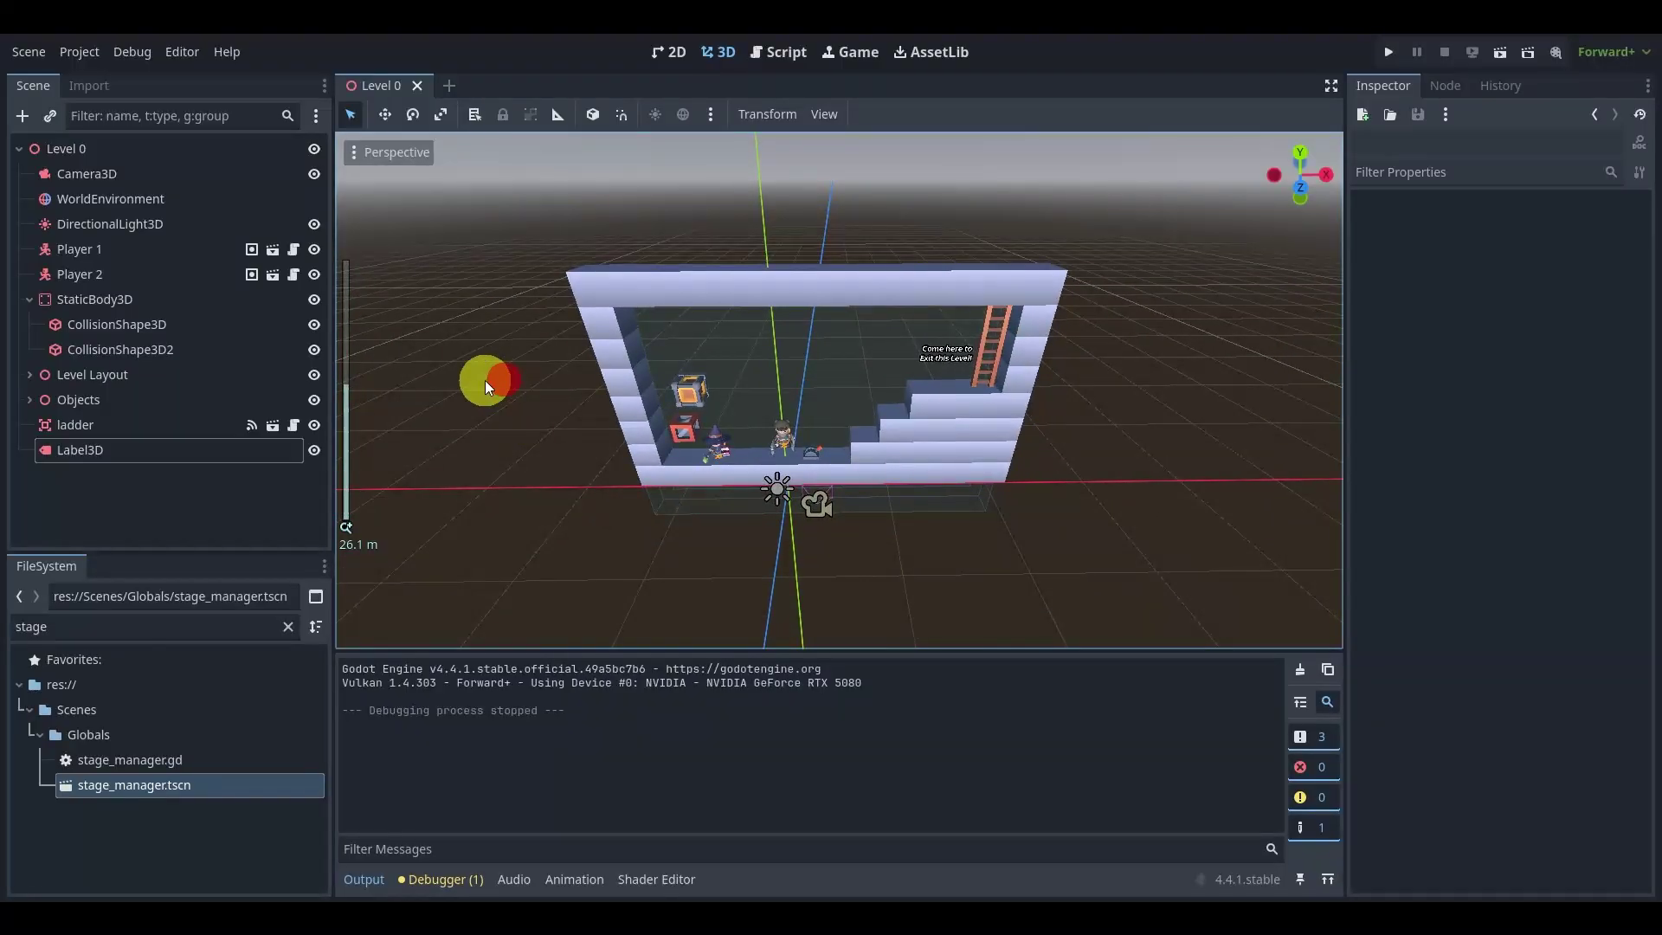
middle_drag(484, 381, 755, 470)
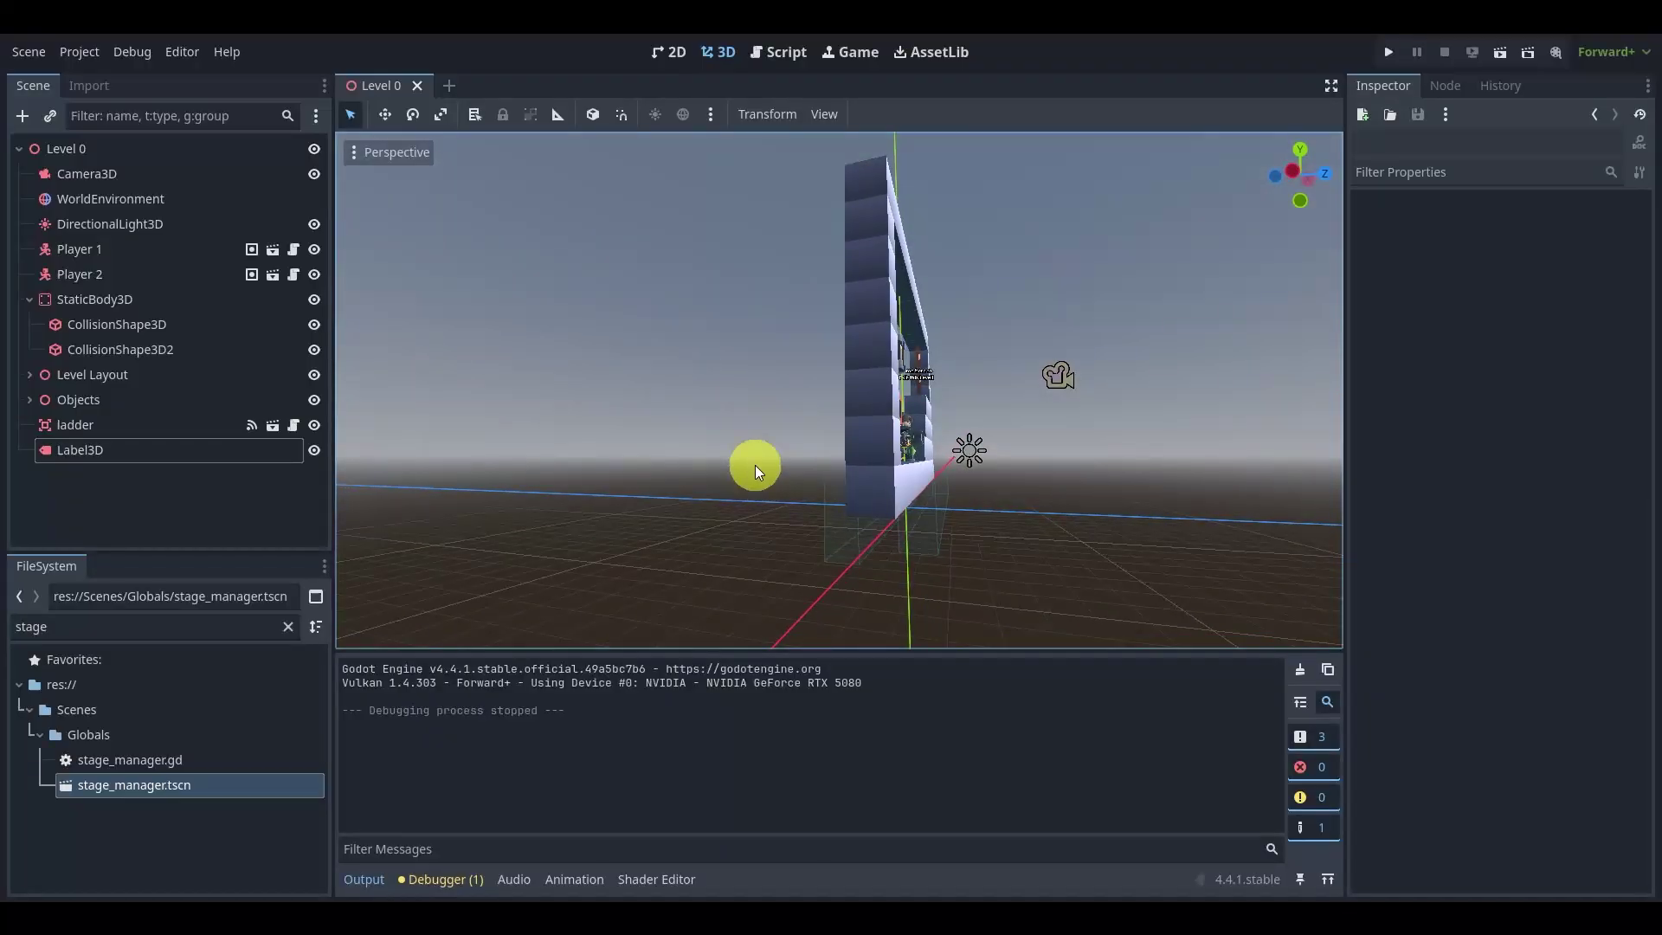
middle_drag(946, 557, 952, 406)
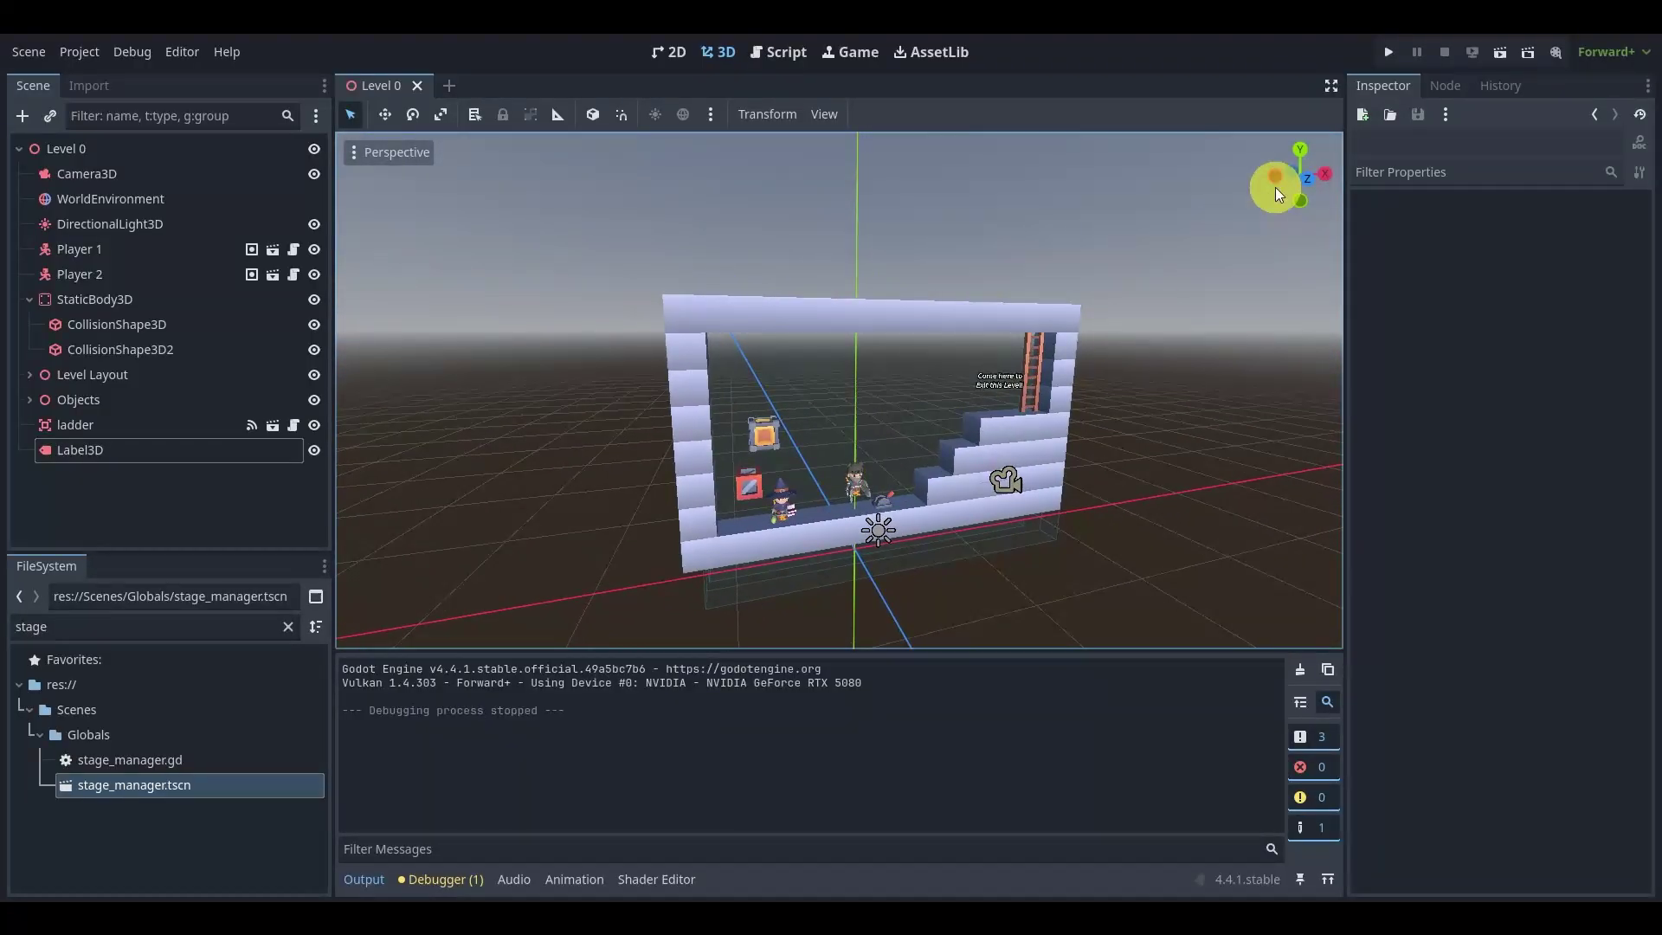
- Test-run the scene, moving both players around the floor near the lever and crates, and stop the game
click(1497, 54)
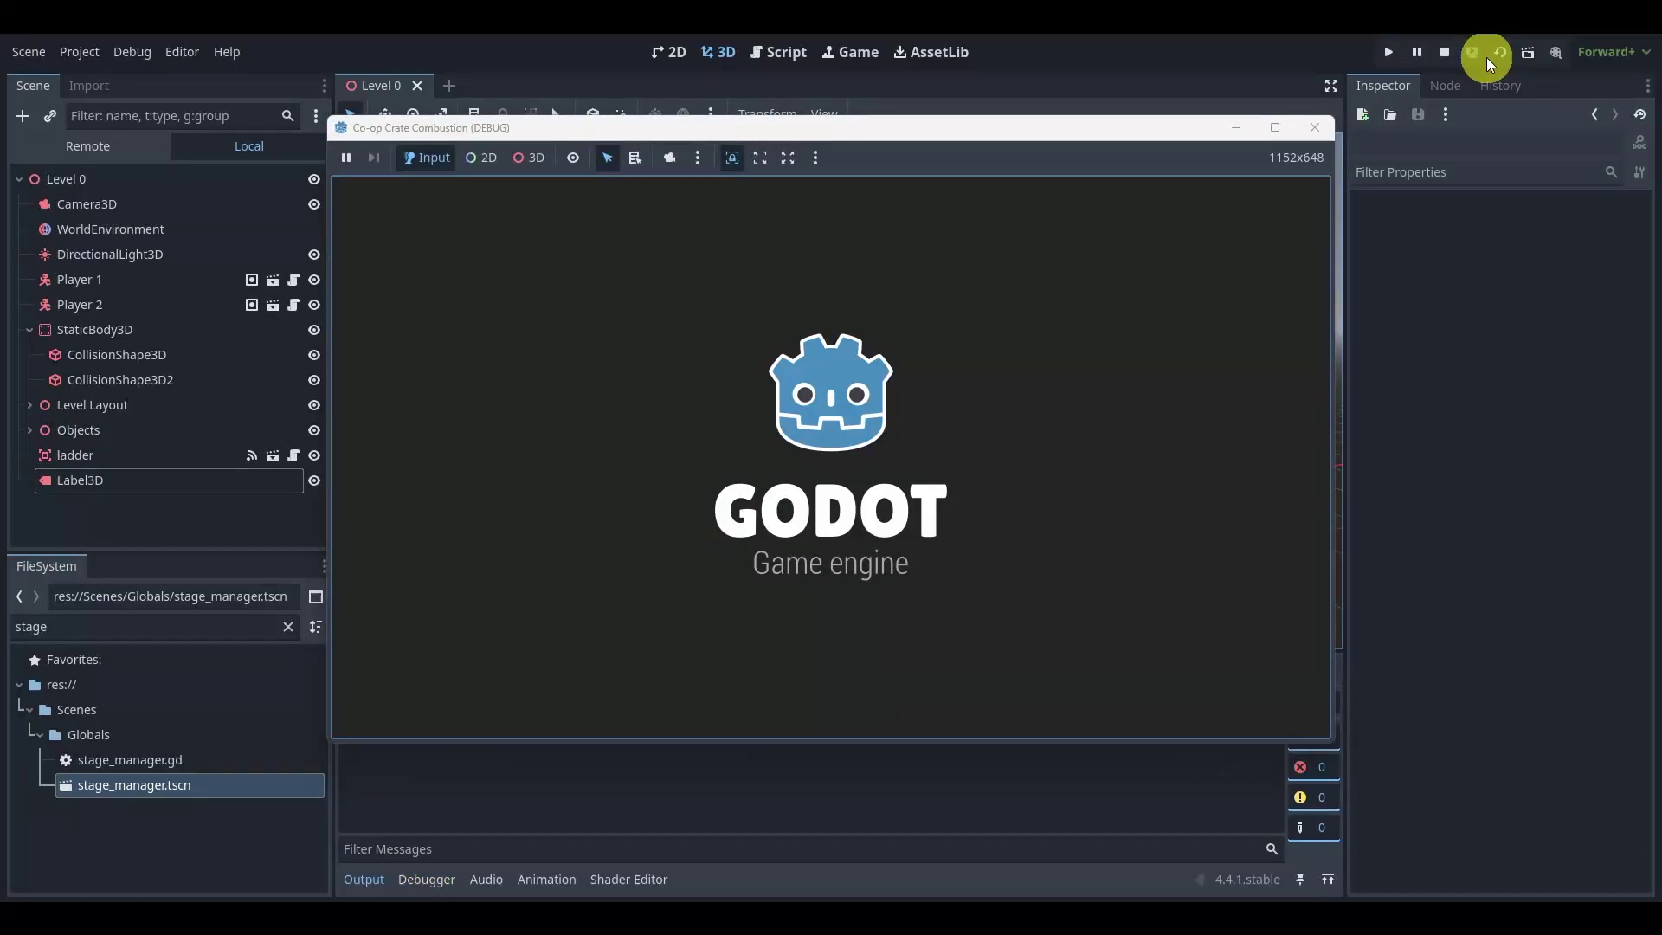
key(Right)
key(a)
key(Left)
key(Right)
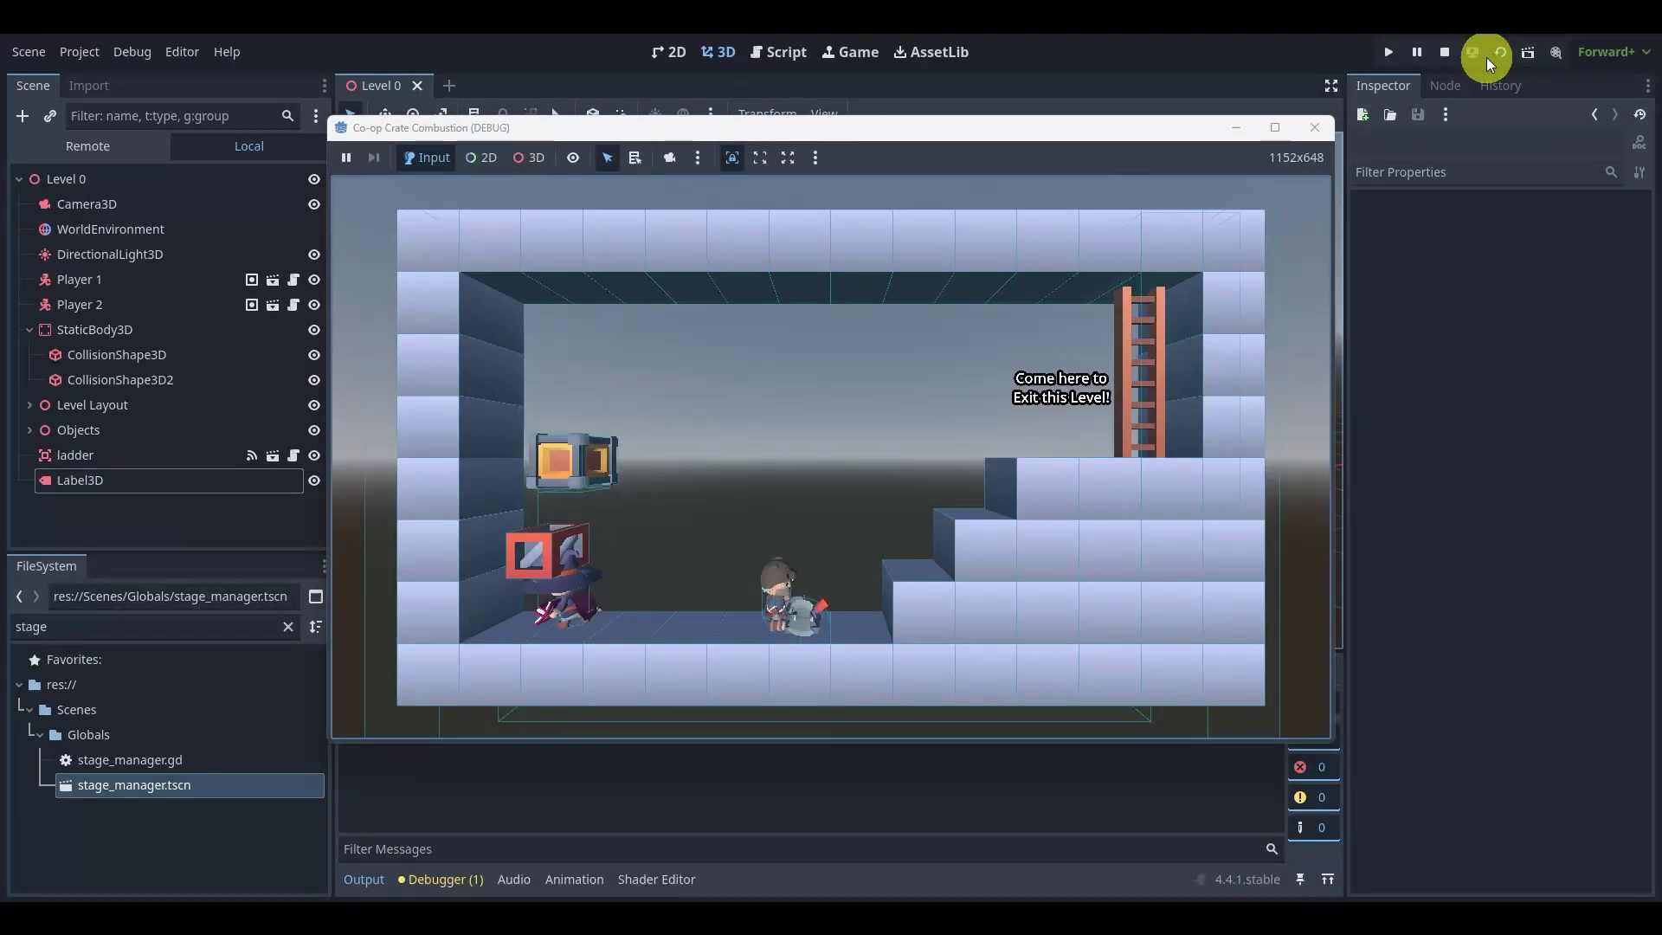
key(d)
key(w)
key(Left)
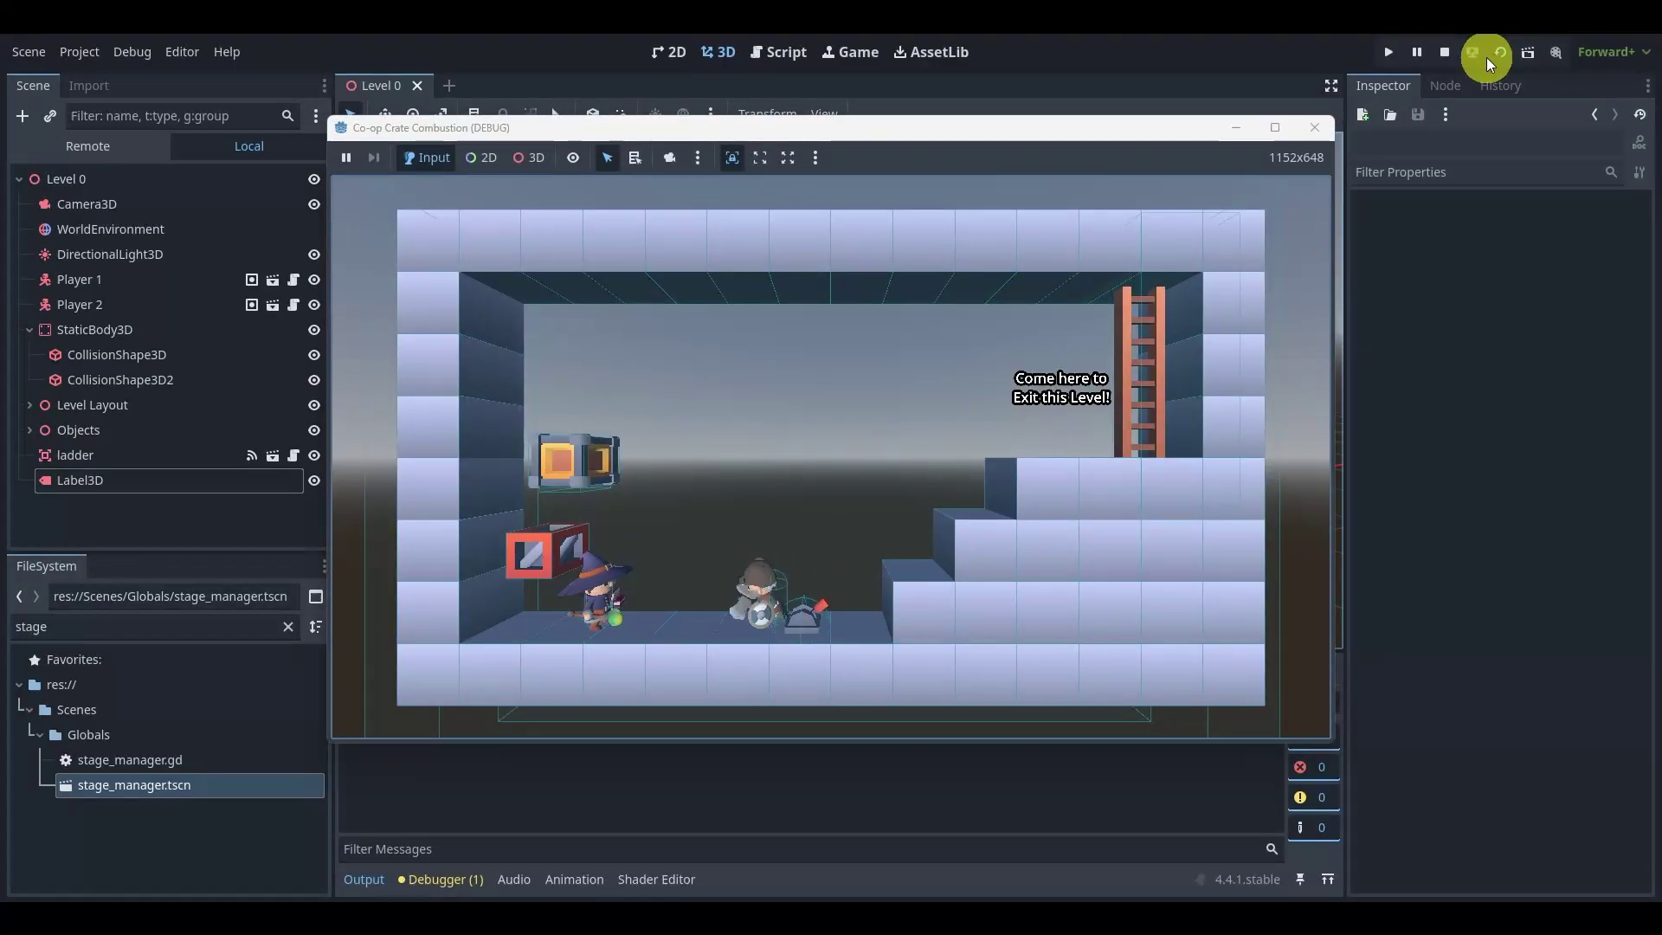
key(Right)
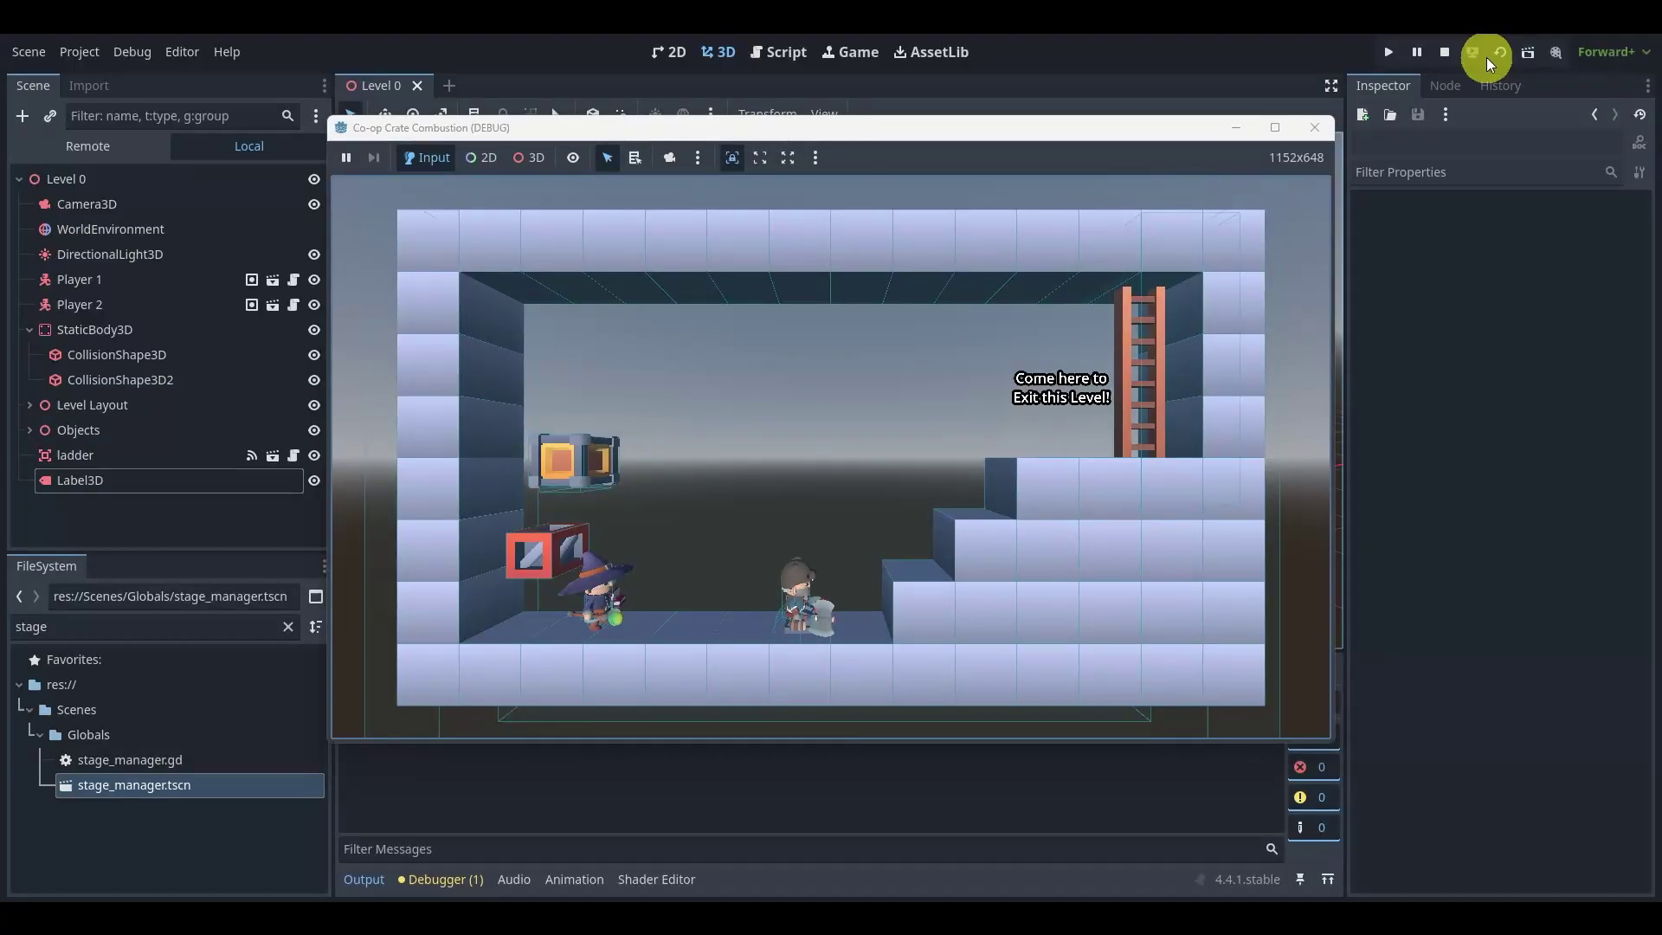
click(1444, 52)
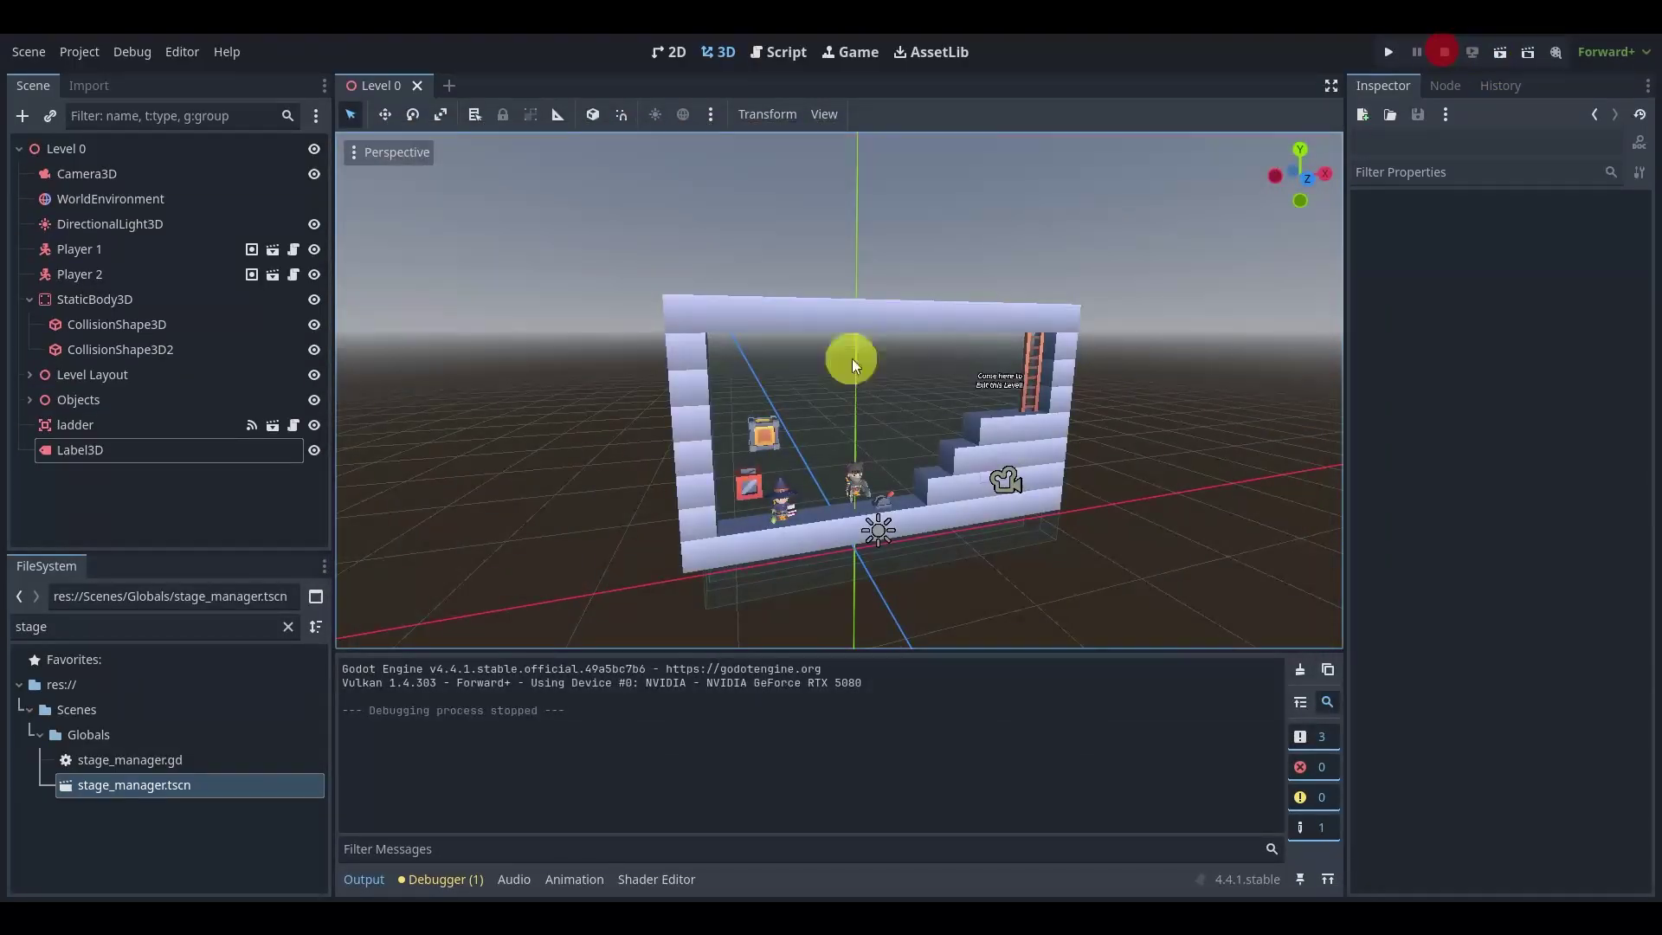
- Spread the two collision walls apart along Z, moving CollisionShape3D2 toward the camera and CollisionShape3D farther back
scroll(793, 407, up, 5)
middle_drag(793, 407, 974, 460)
click(244, 349)
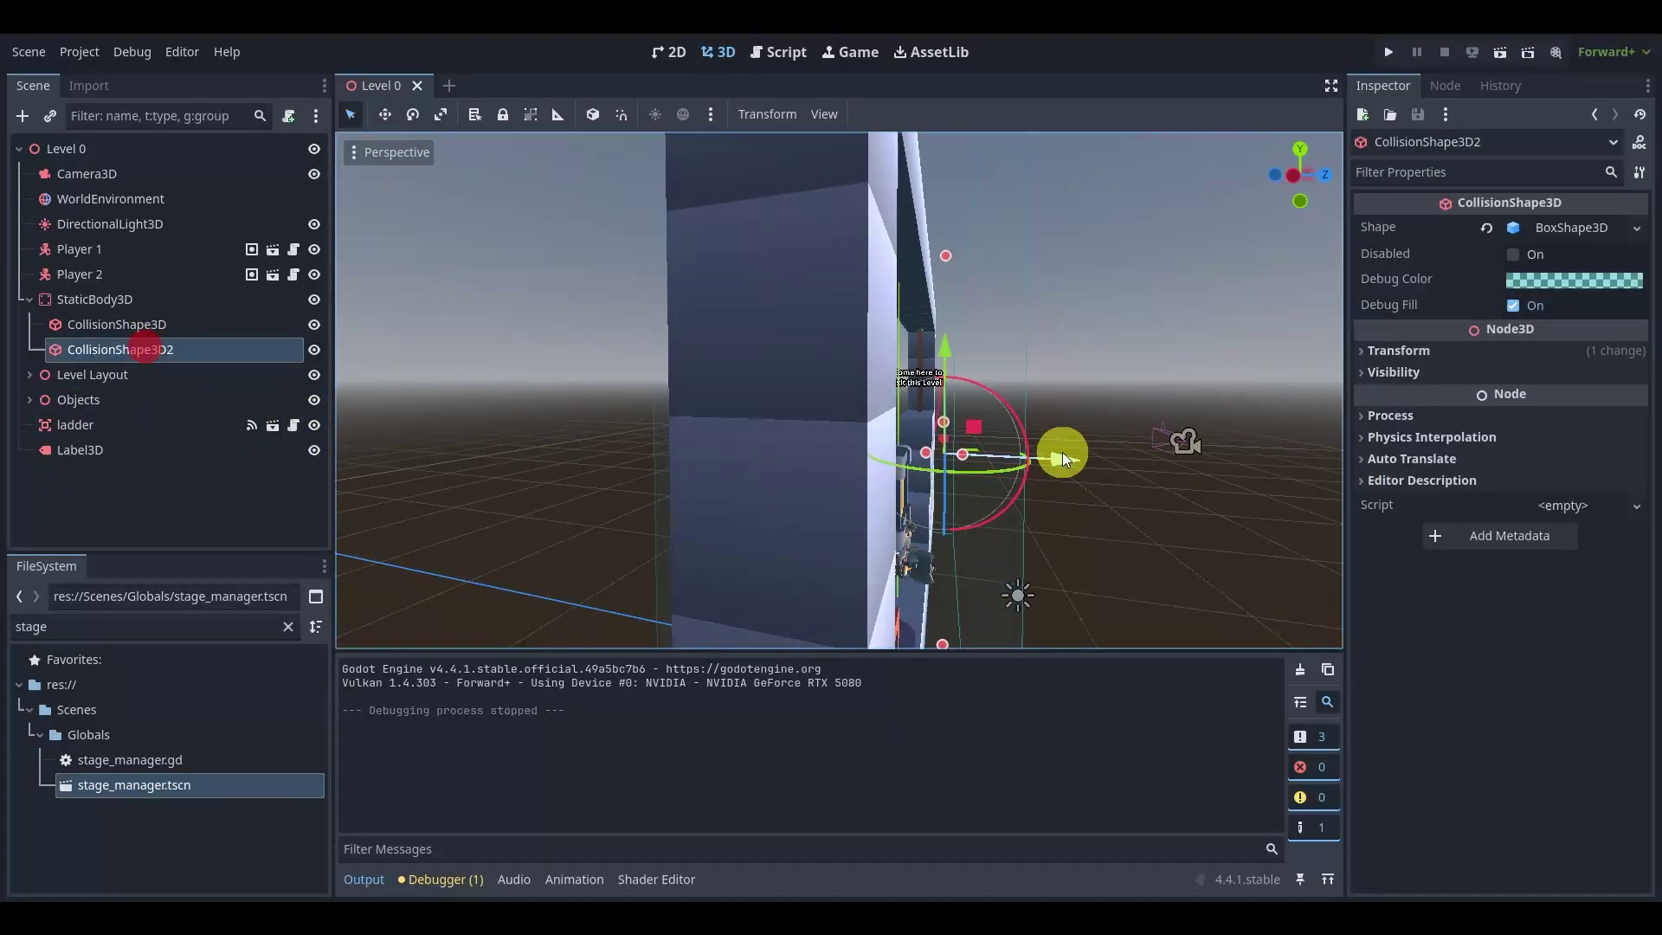
drag(1066, 452, 1071, 452)
click(515, 360)
click(196, 324)
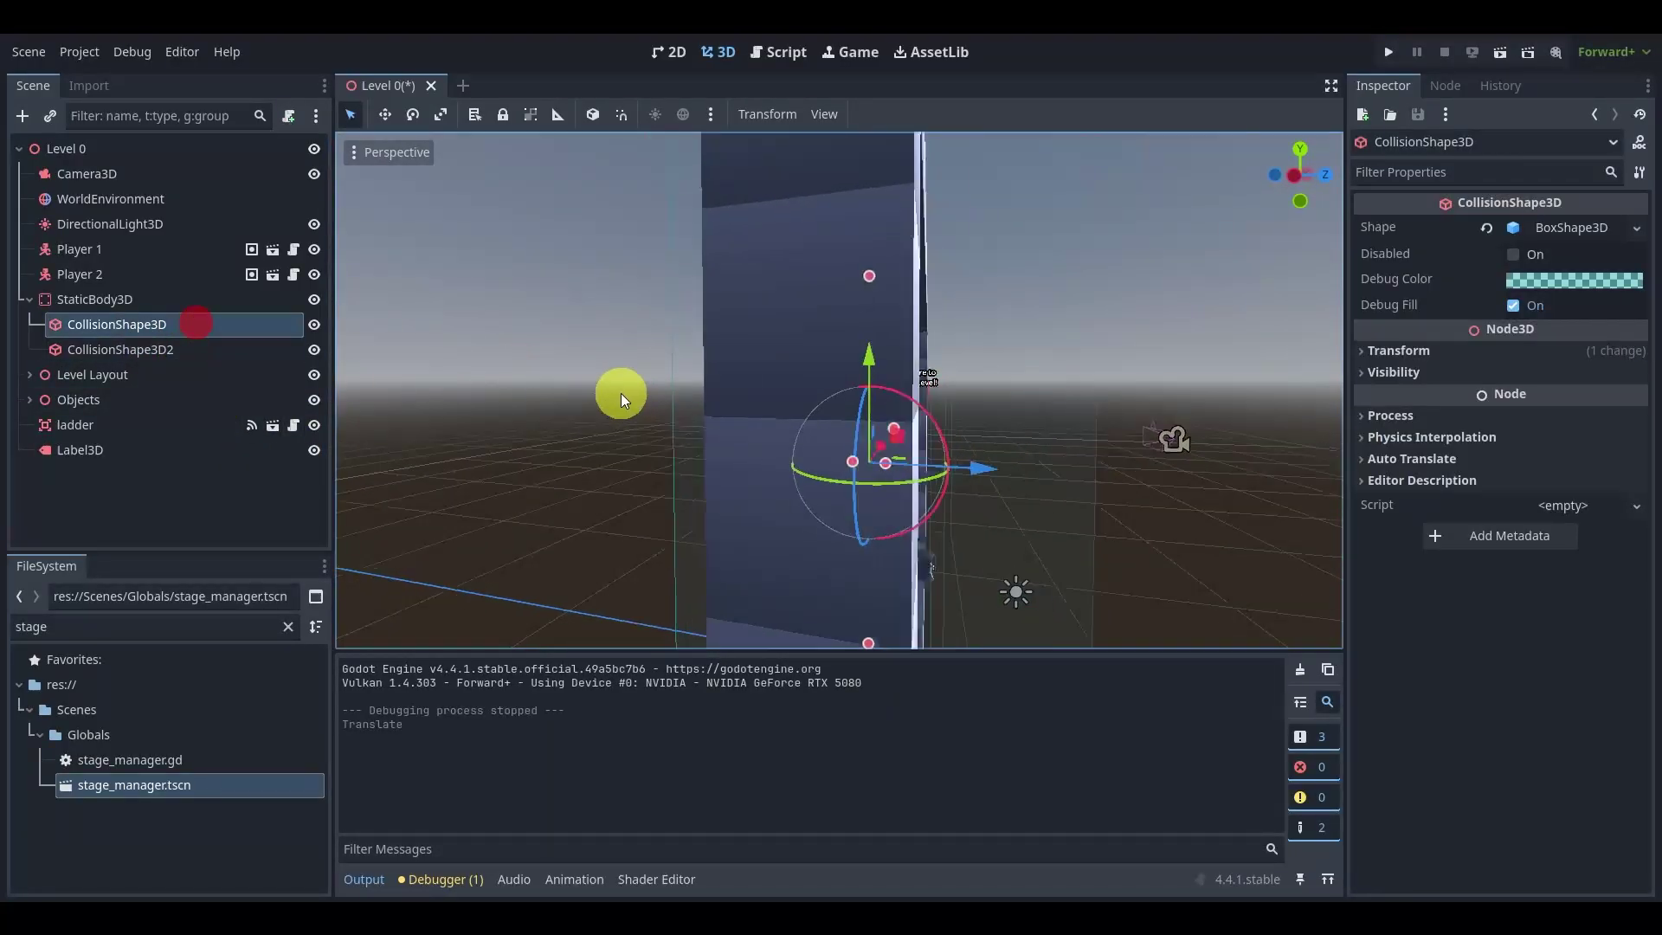
drag(973, 467, 952, 465)
click(616, 290)
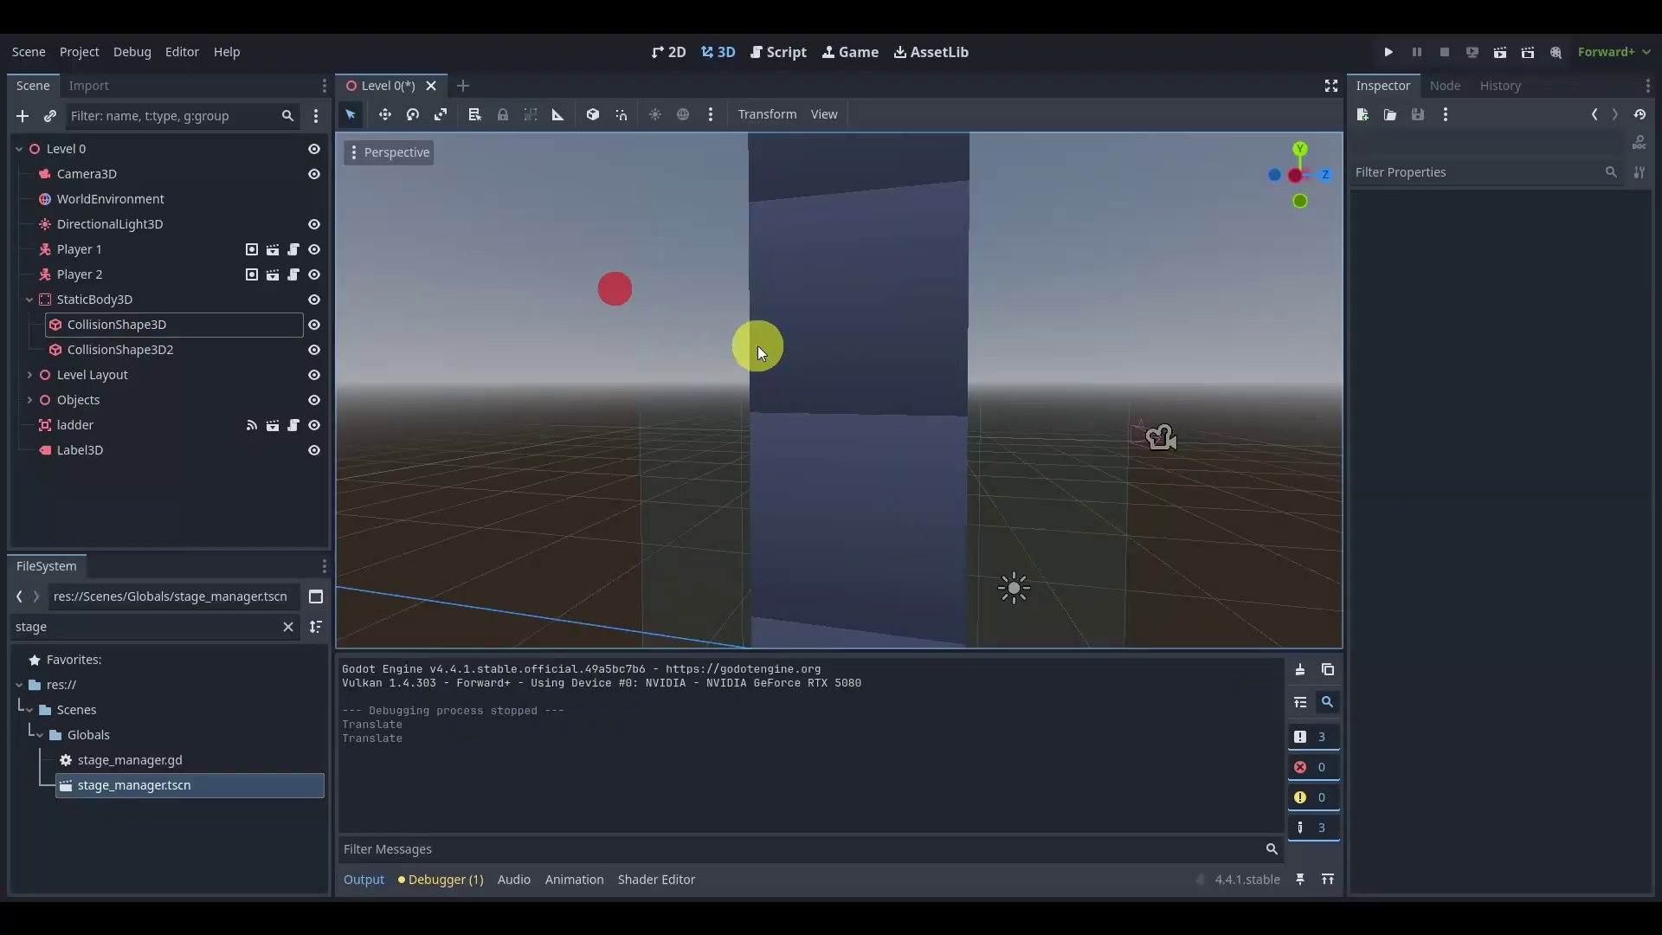
middle_drag(758, 346, 798, 350)
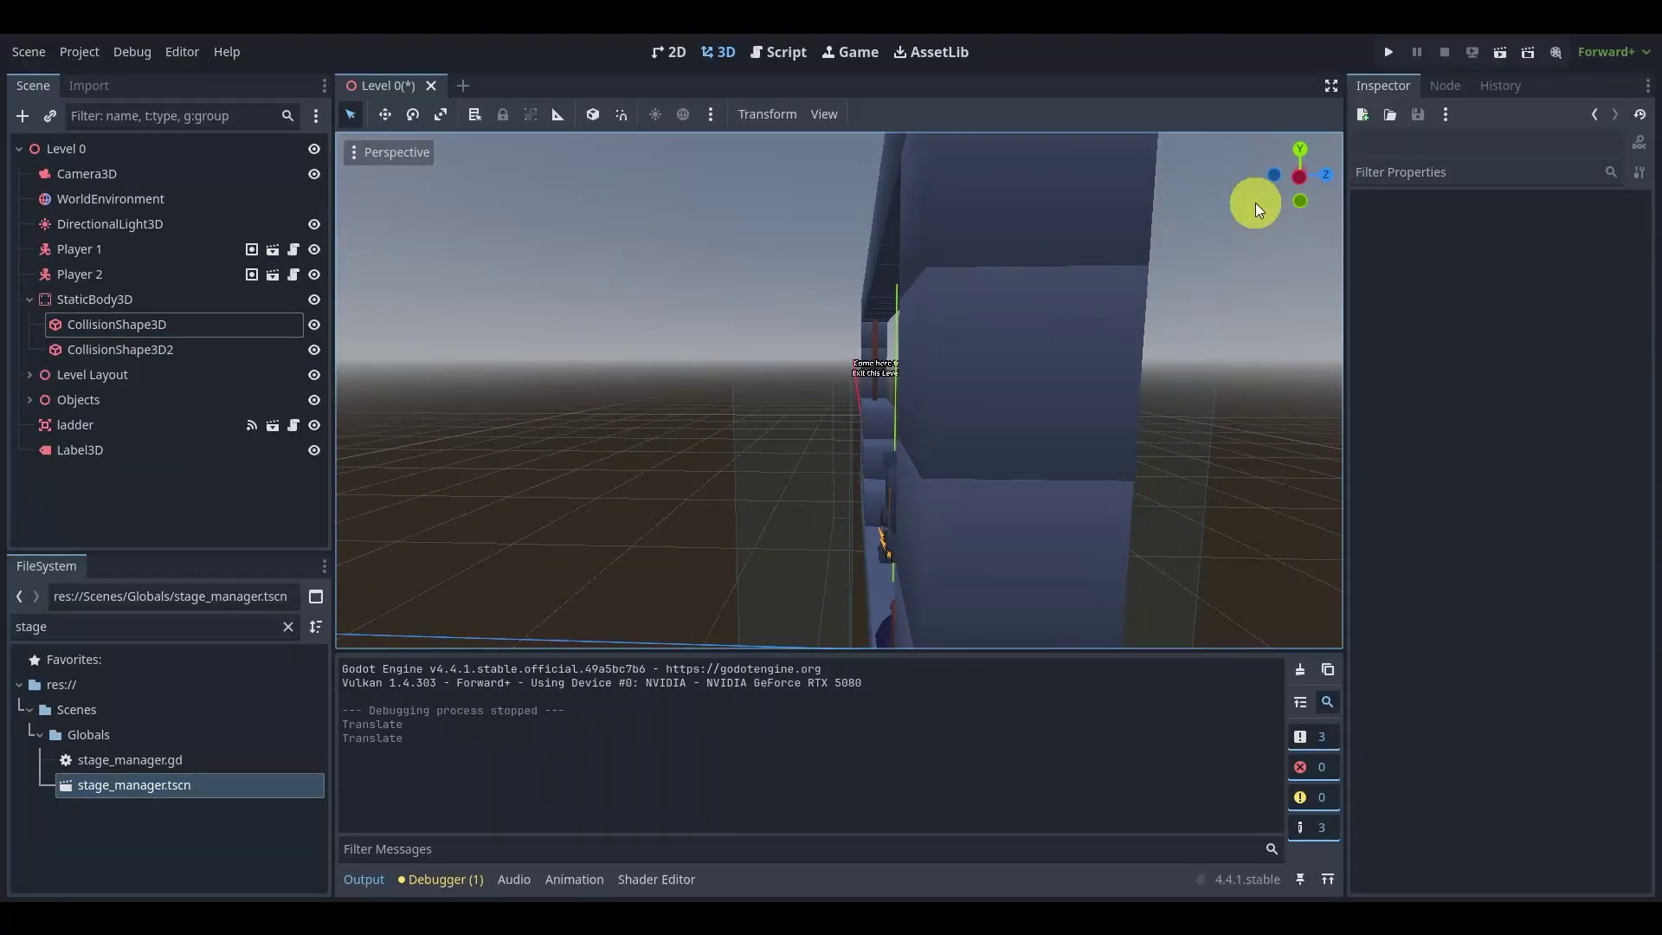
- Test-run the scene with the repositioned collision walls, moving and jumping with the players, and stop the game
click(1495, 54)
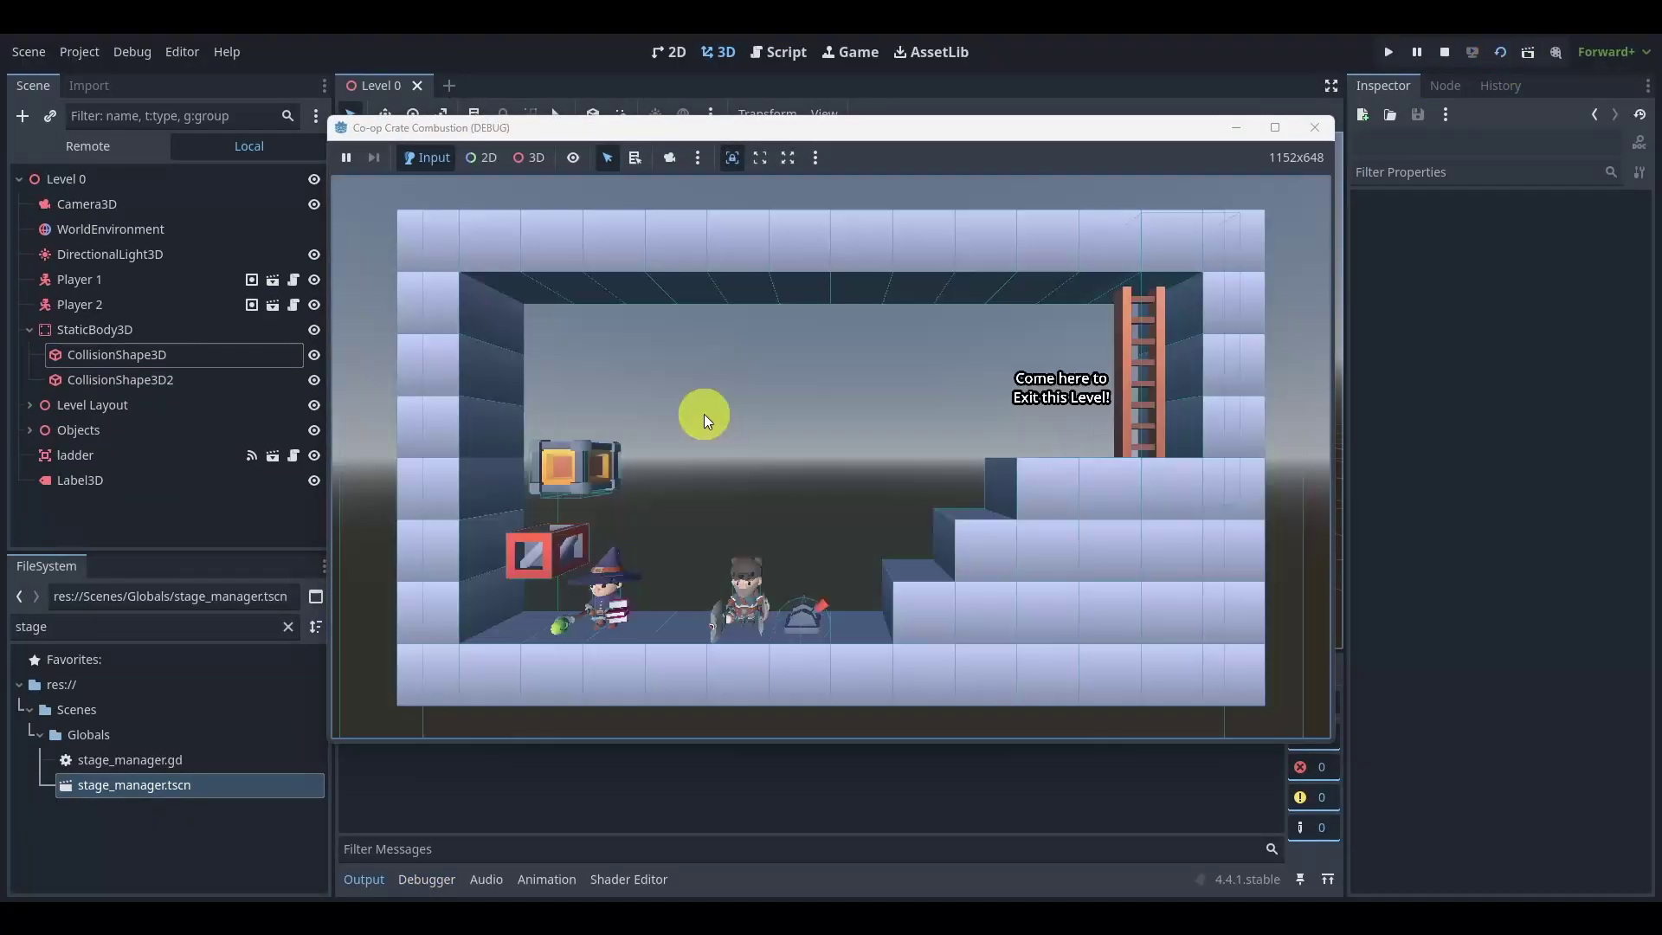
key(w)
key(Up)
key(d)
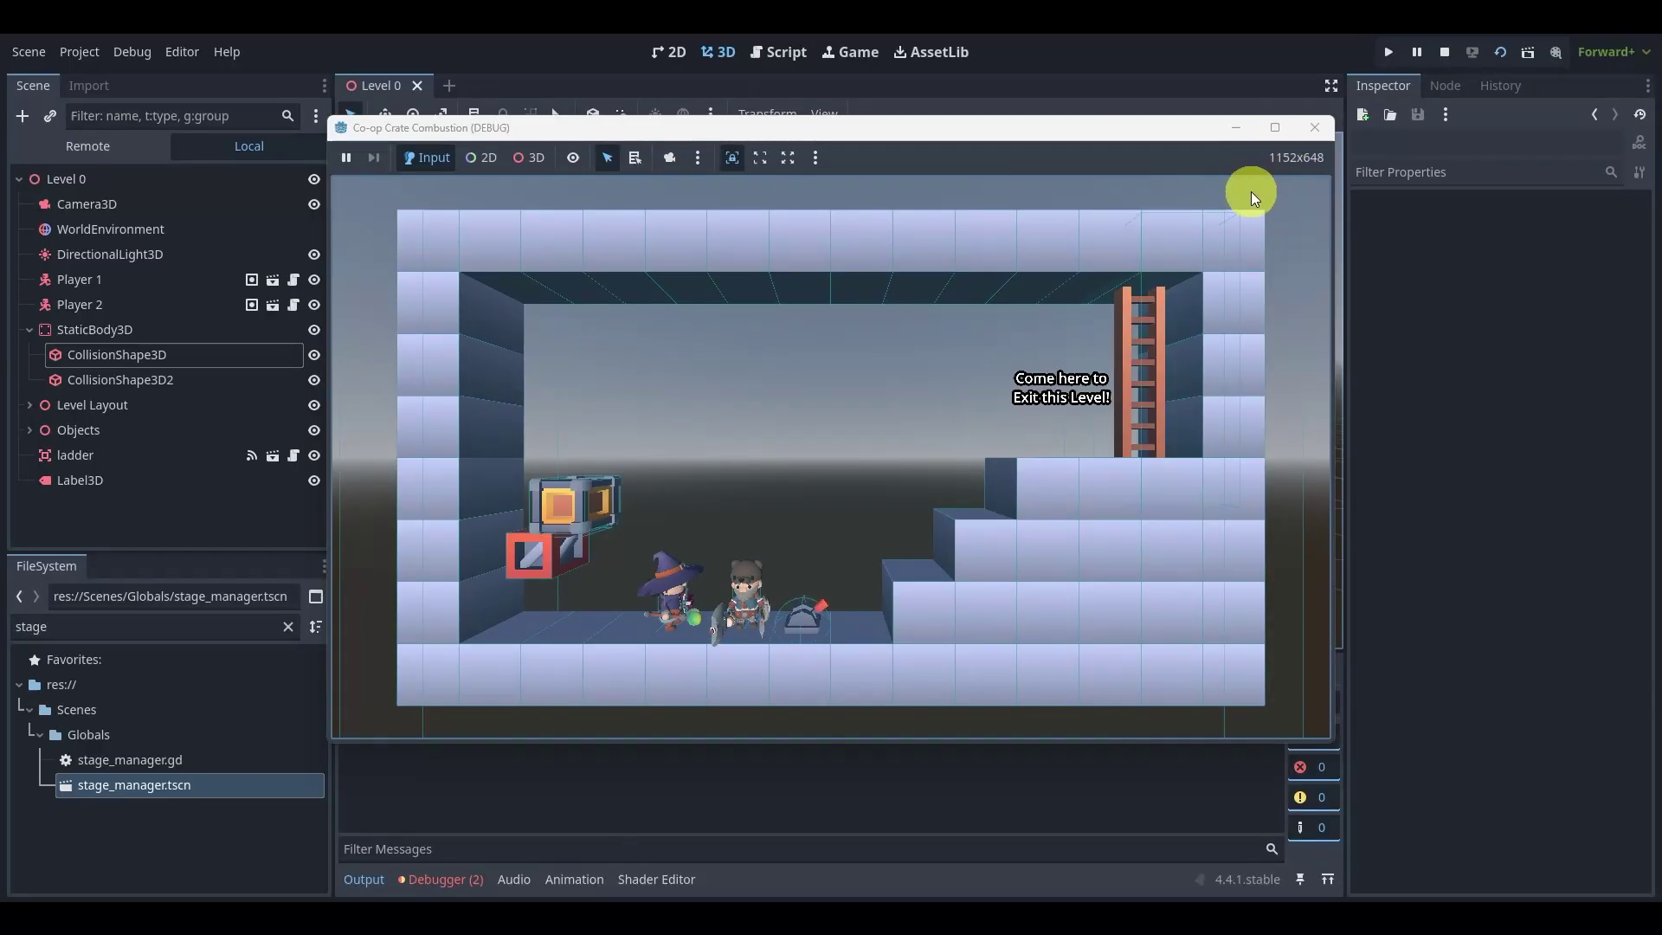
click(1446, 53)
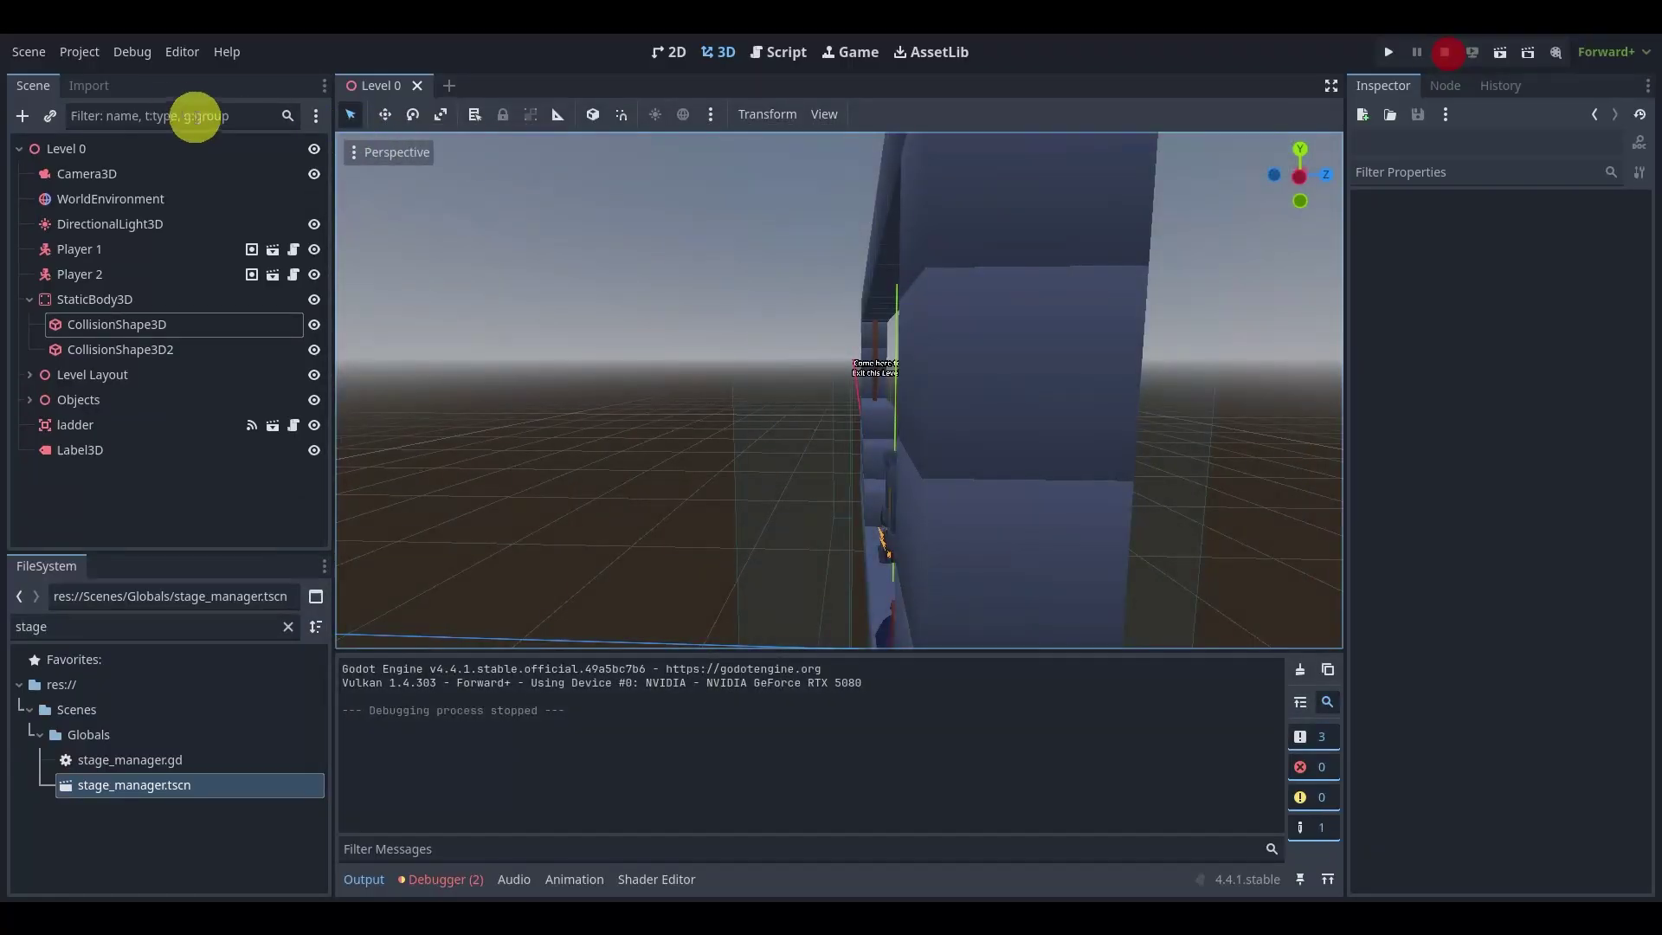
scroll(606, 365, down, 4)
middle_drag(606, 366, 871, 401)
scroll(884, 403, down, 5)
scroll(1049, 441, up, 3)
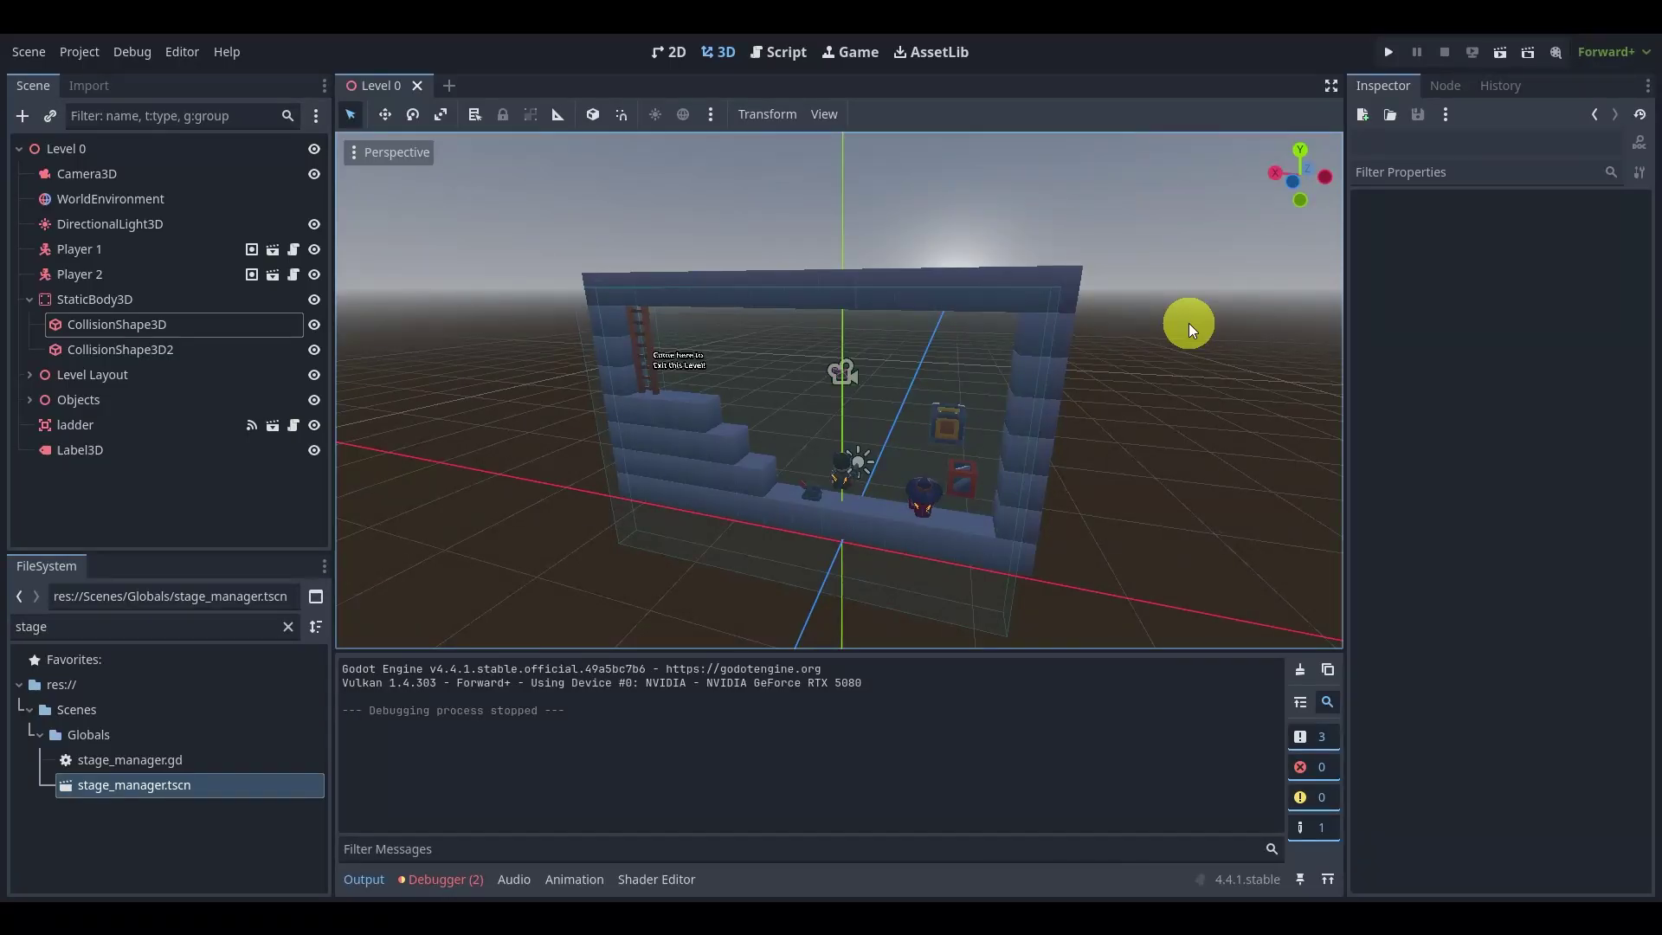
middle_drag(1206, 327, 669, 219)
scroll(669, 219, down, 4)
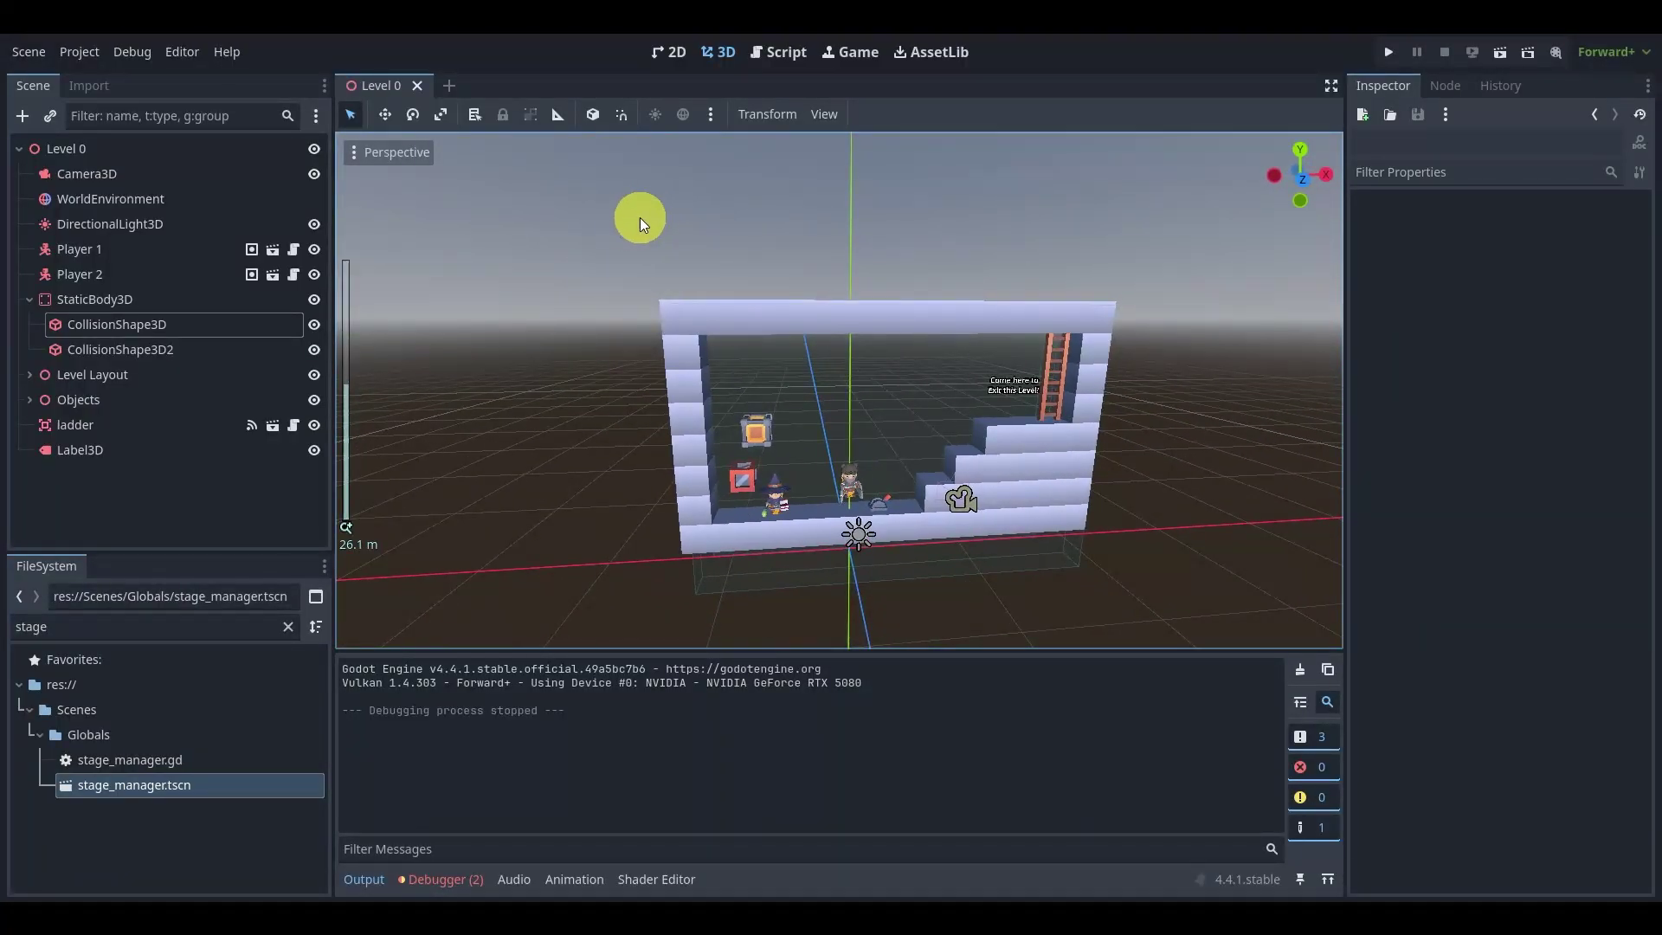